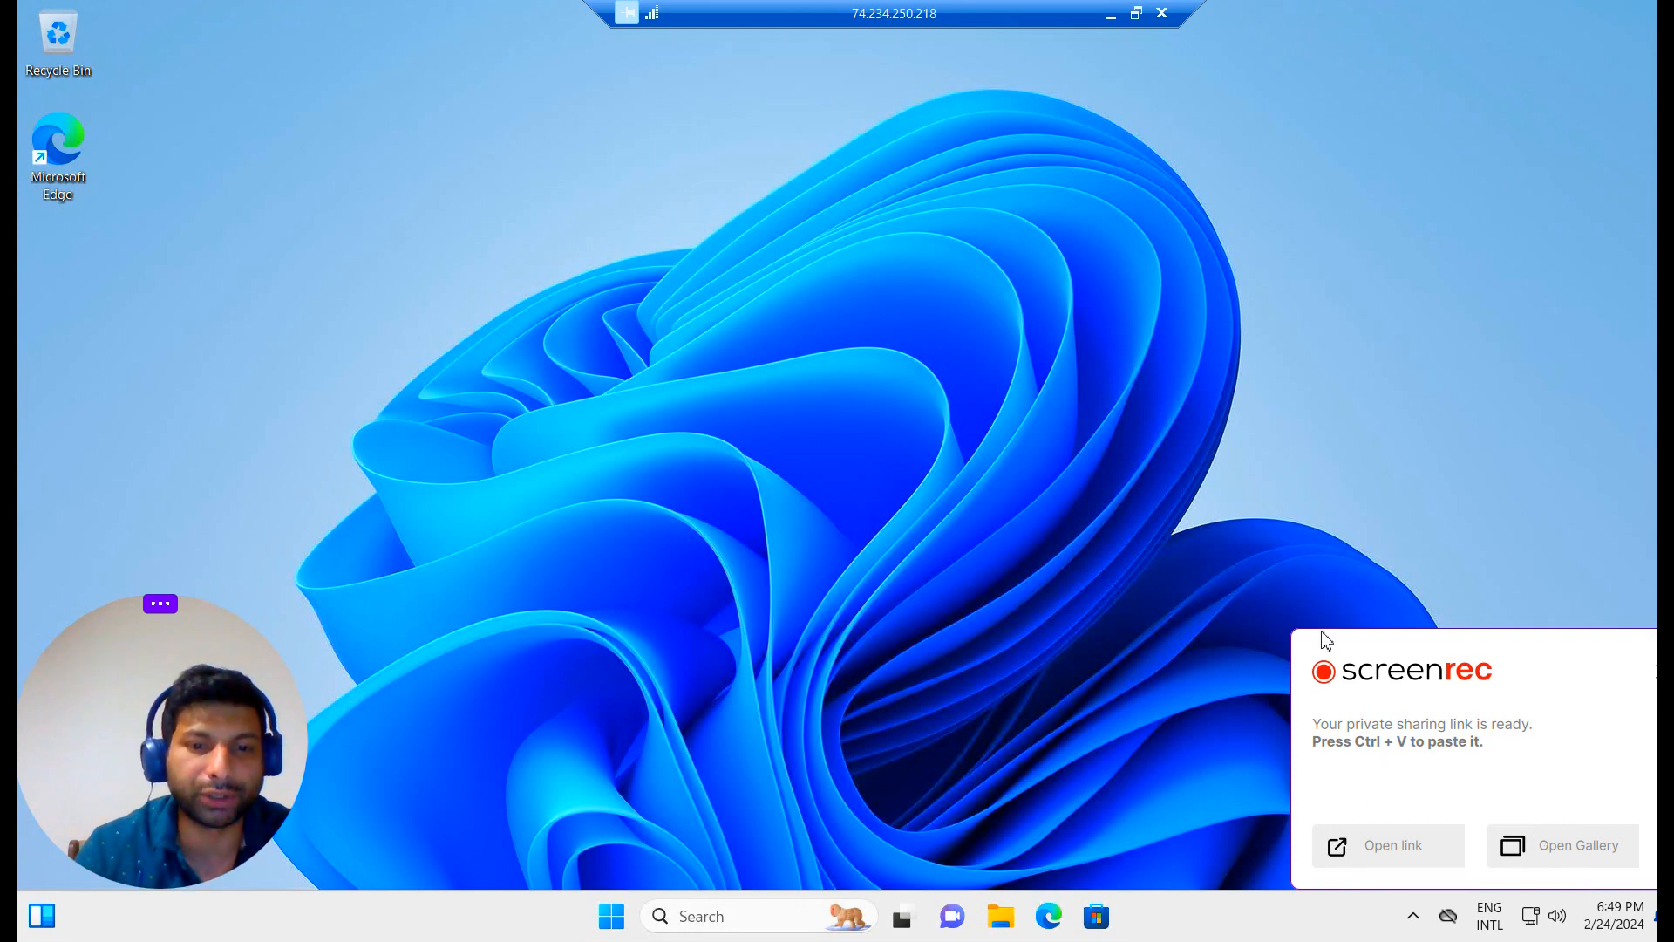
Open the Windows Defender Firewall control panel with firewall.cpl on the remote computer and check the firewall's on/off state.
key("super+s")
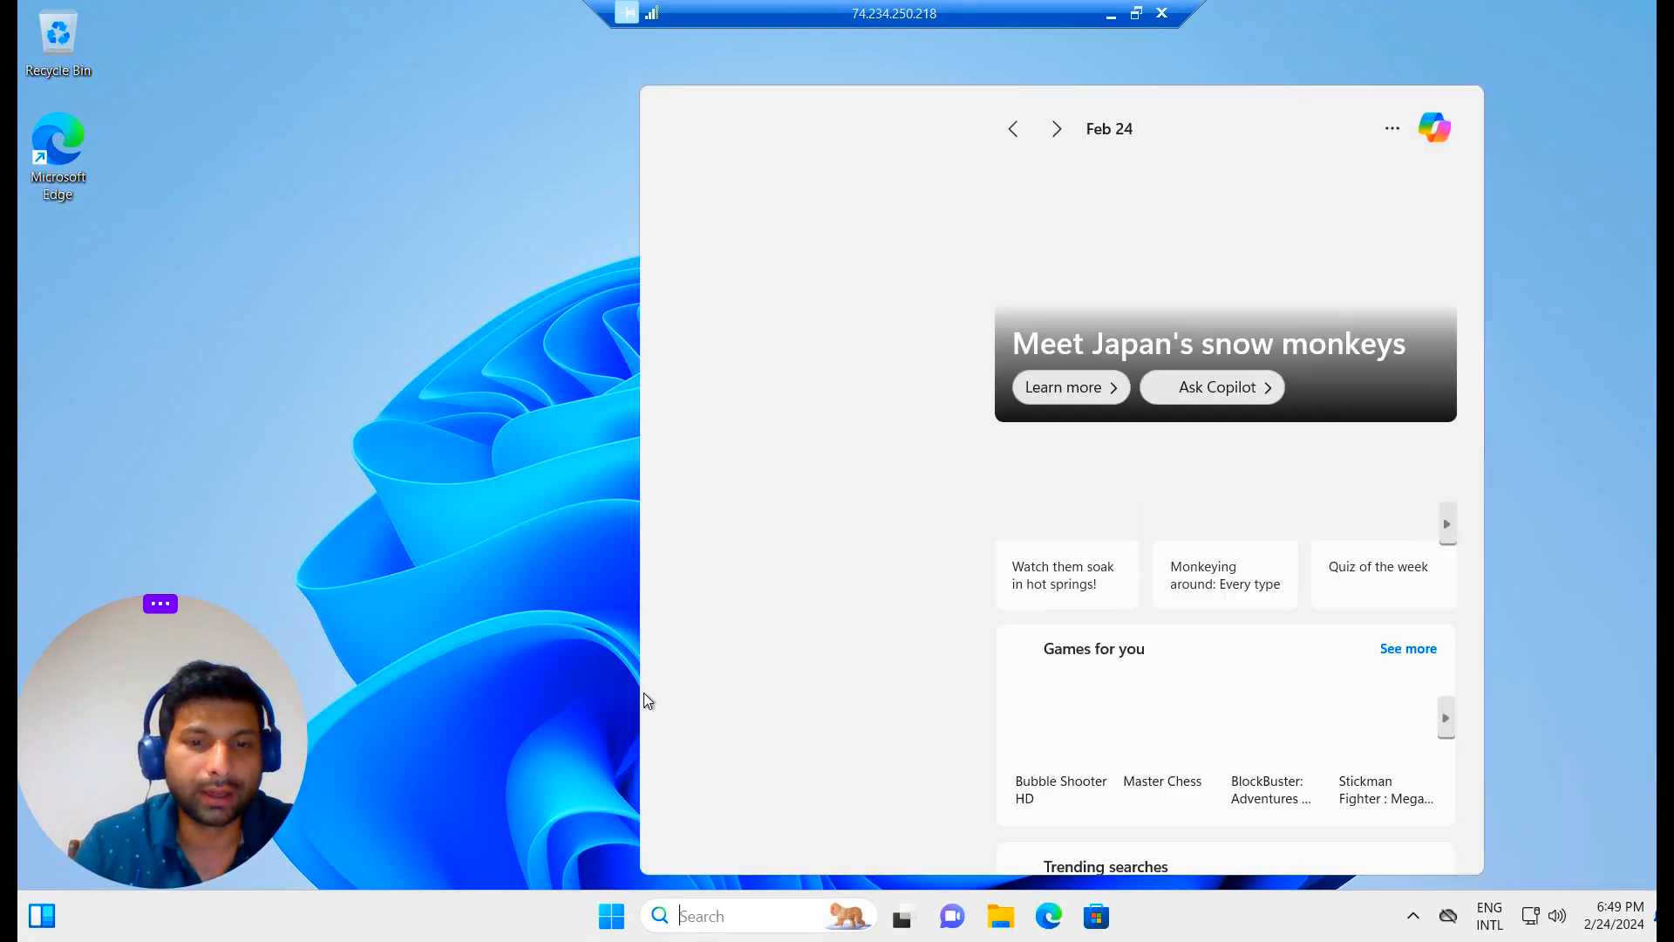
key("super+r")
type("fire")
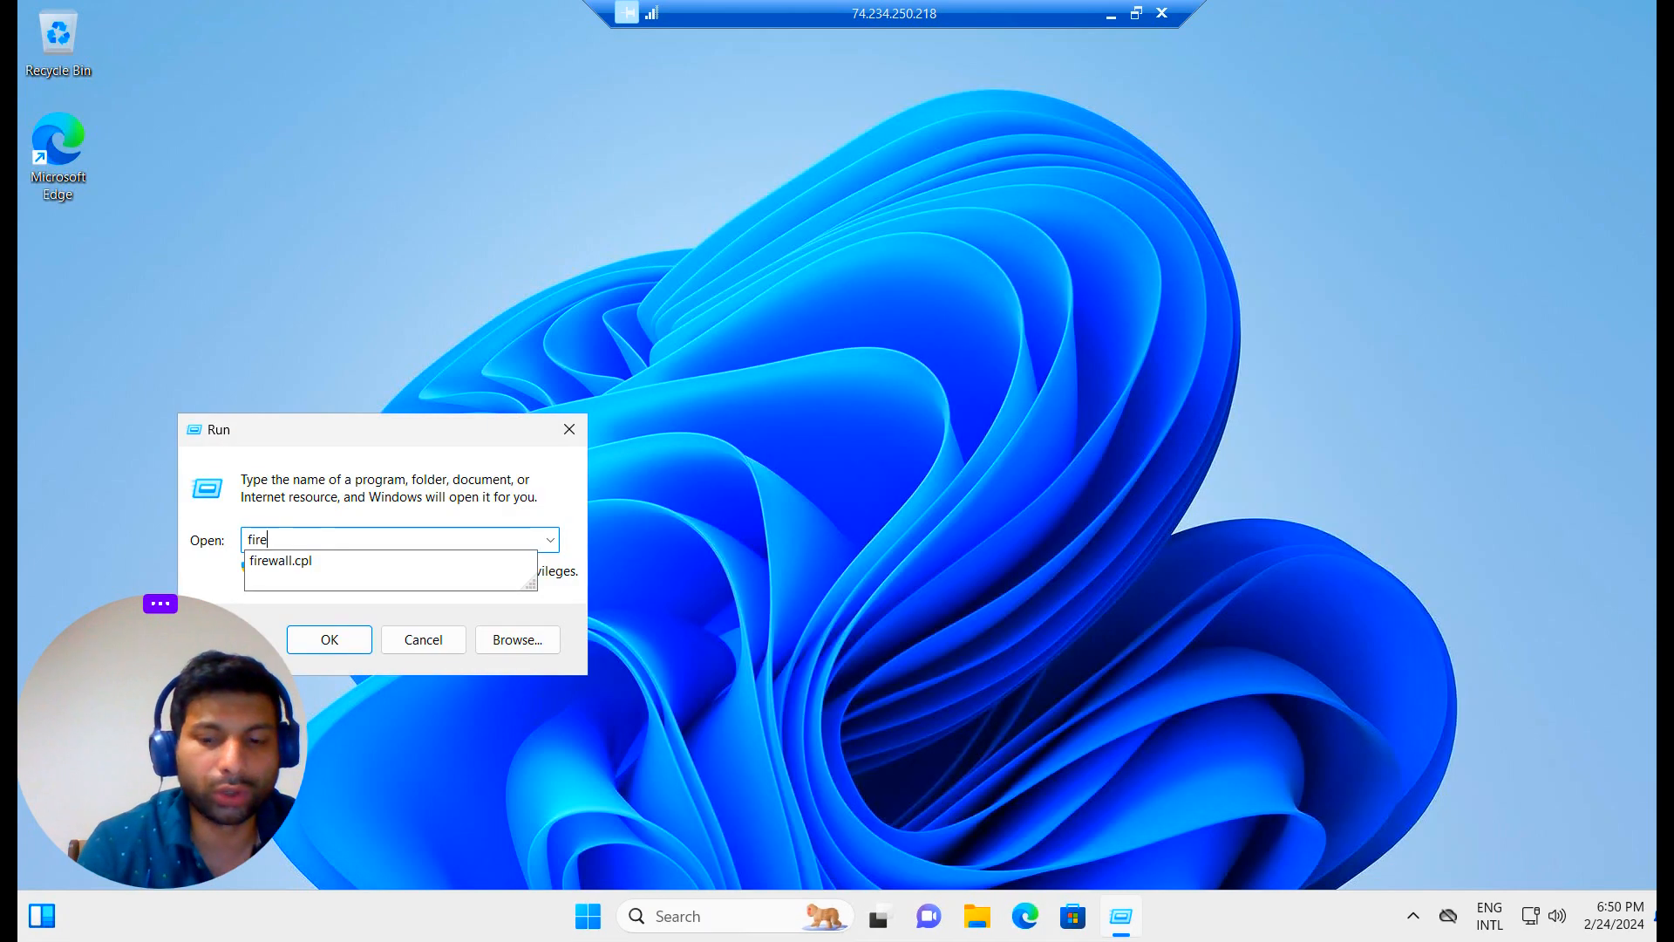
key("Down")
key("Return")
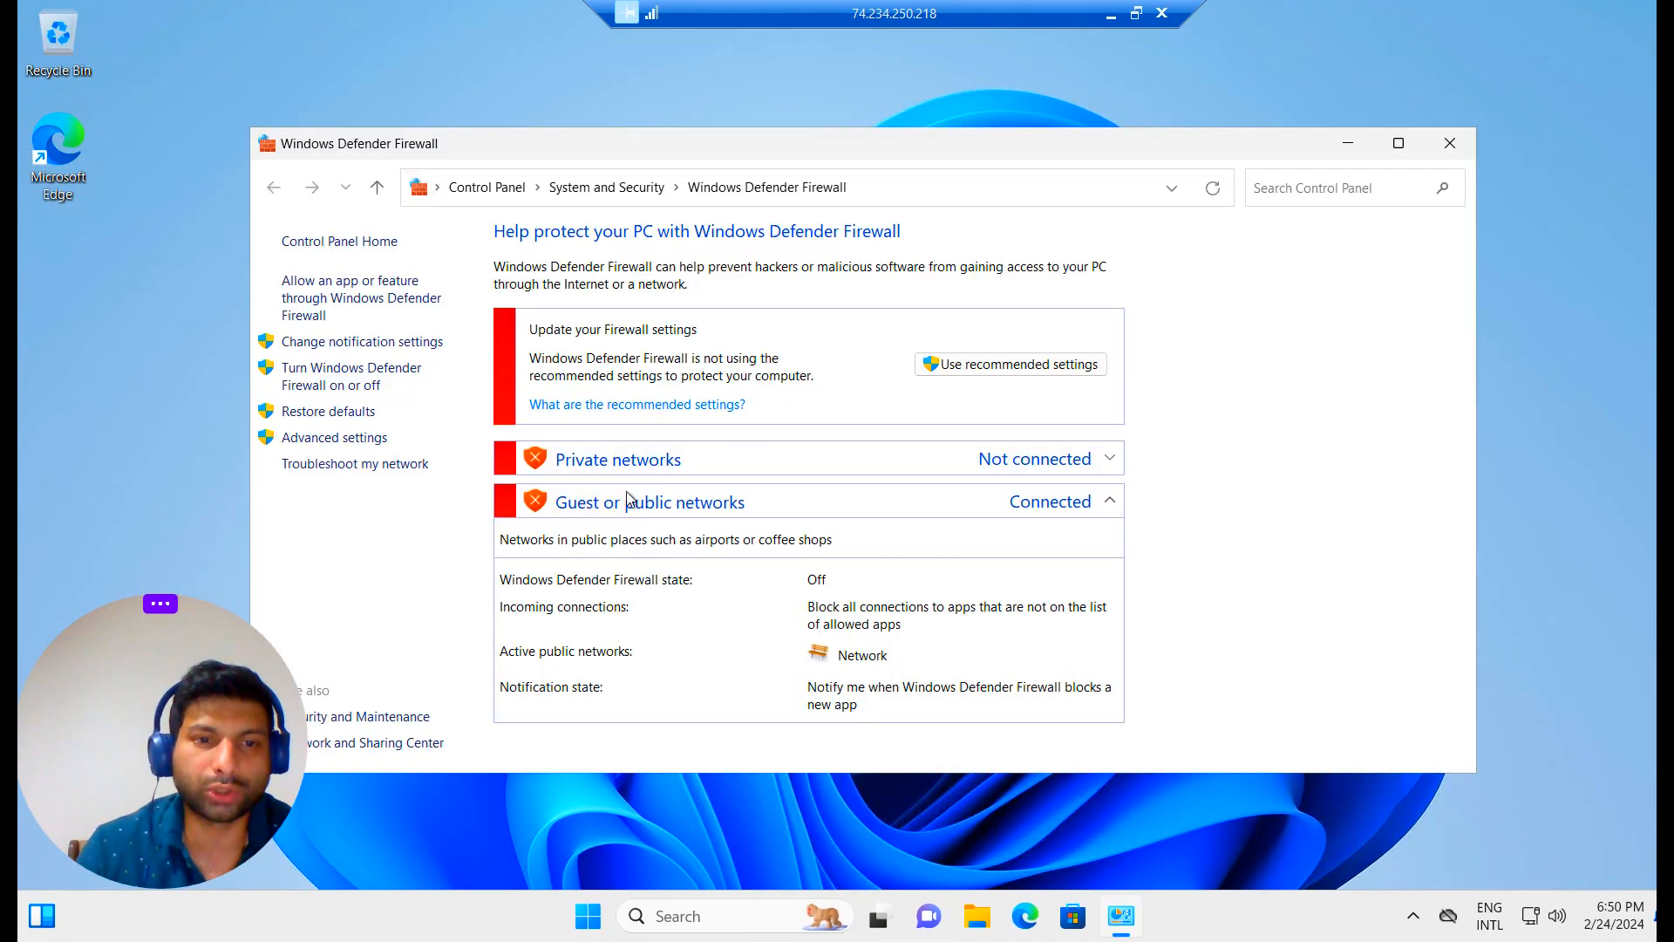
left_click(370, 385)
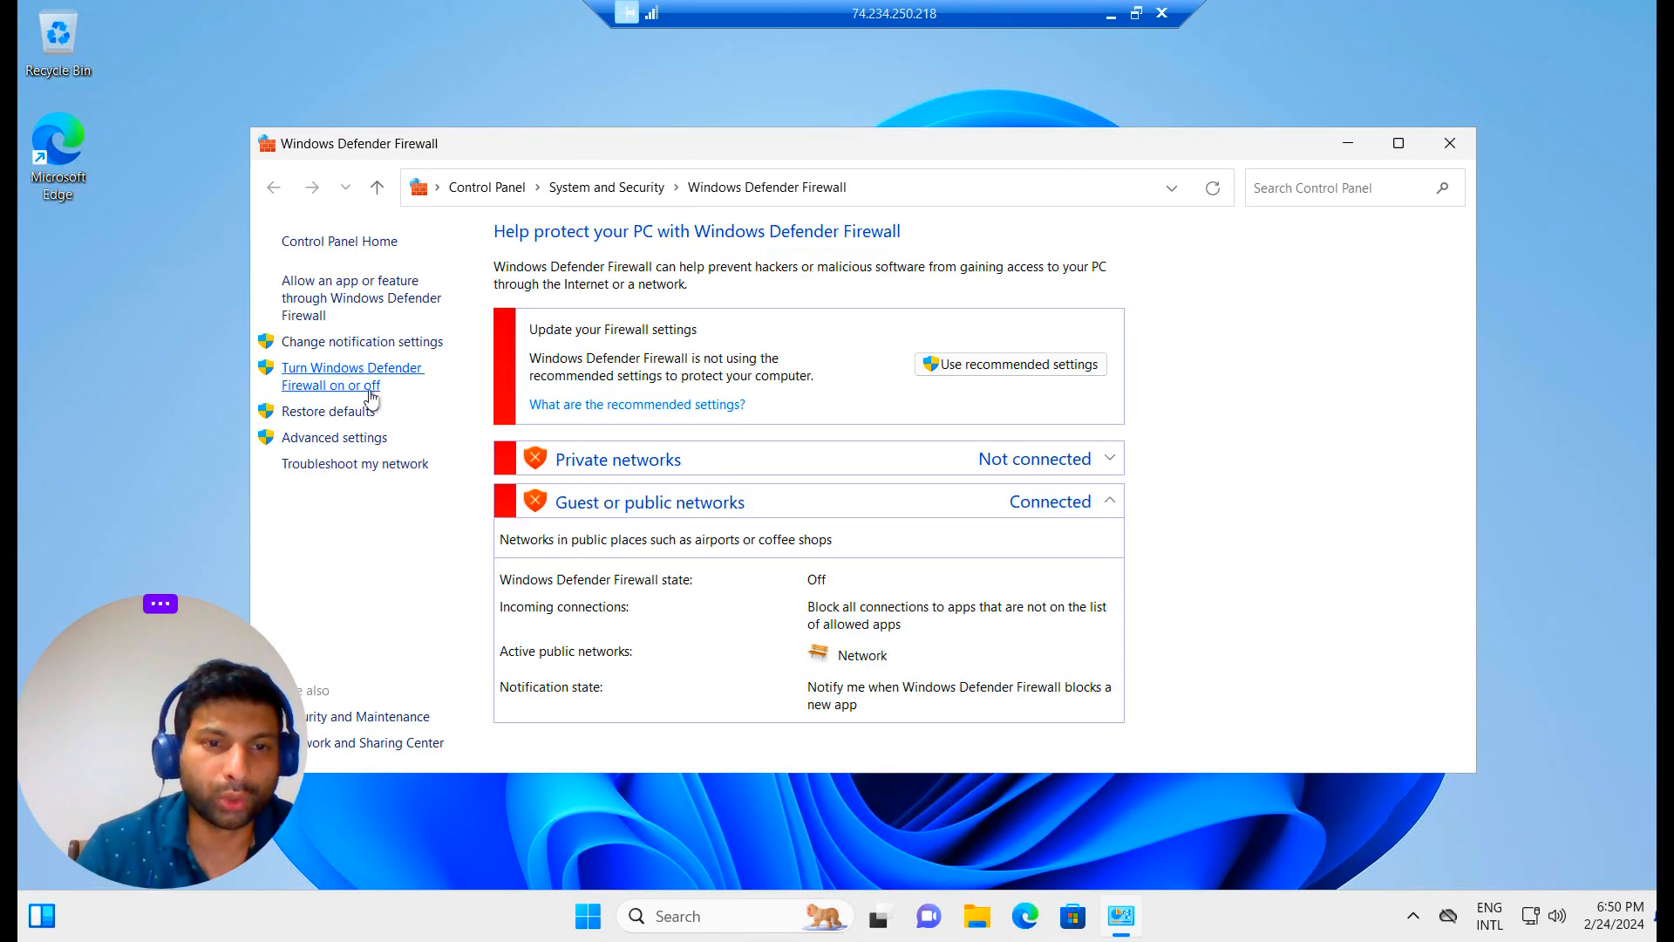
left_click(370, 388)
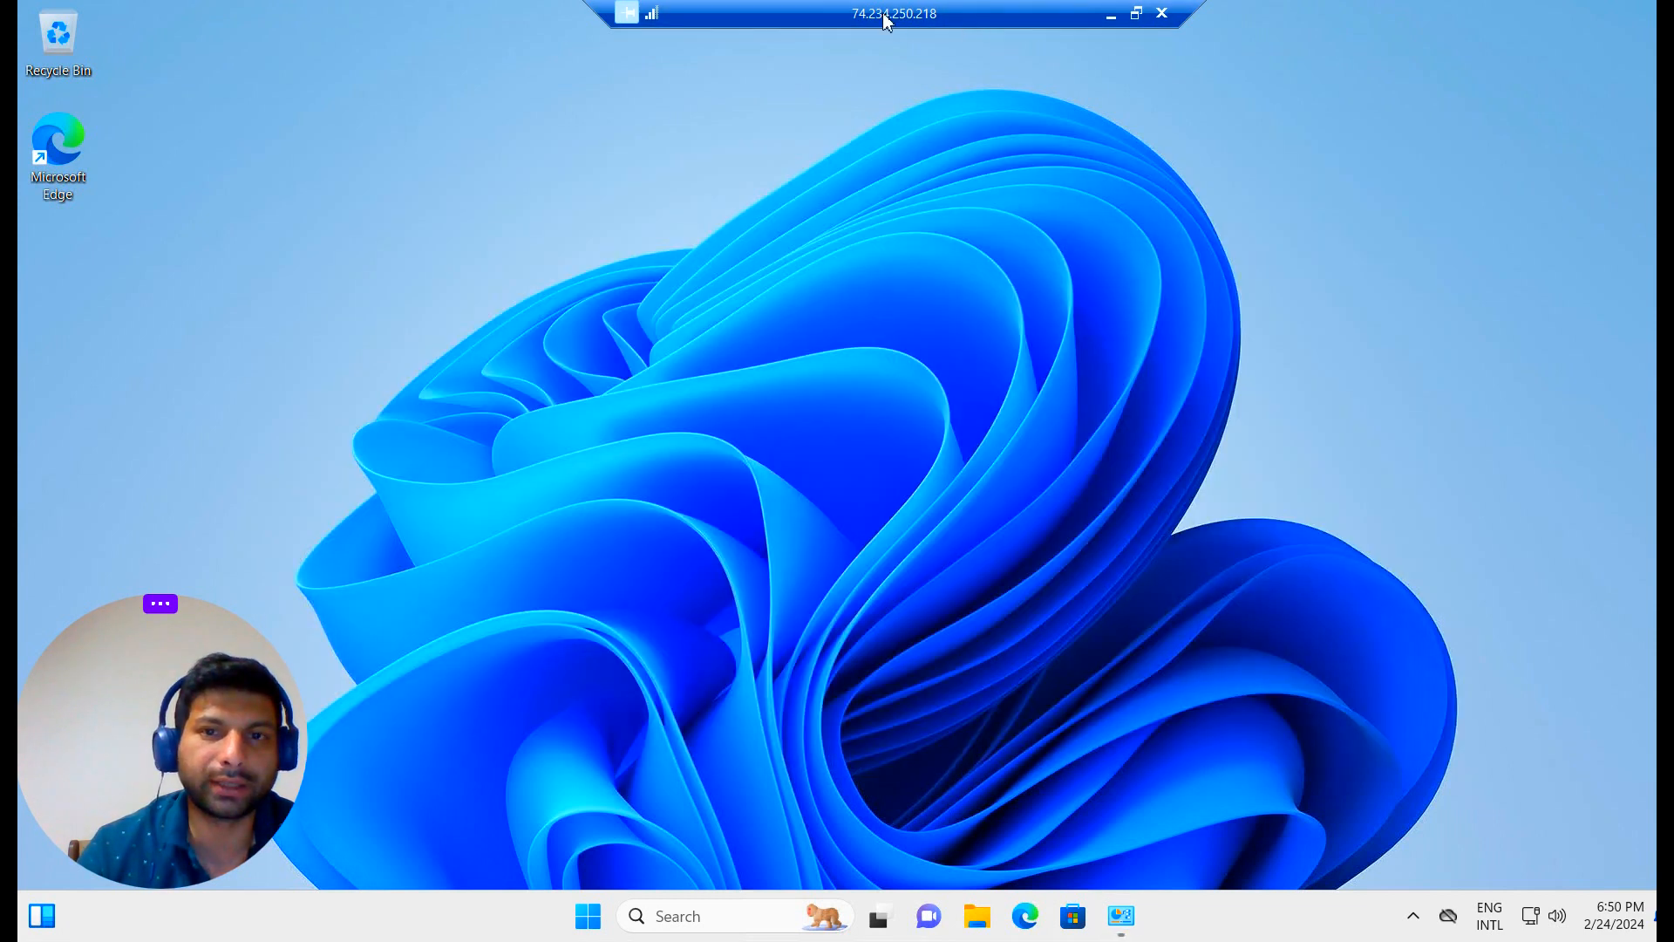
Minimize the remote session, switch to the Microsoft Intune admin center, and open the compliance policies for Windows devices.
left_click_drag(886, 19, 697, 19)
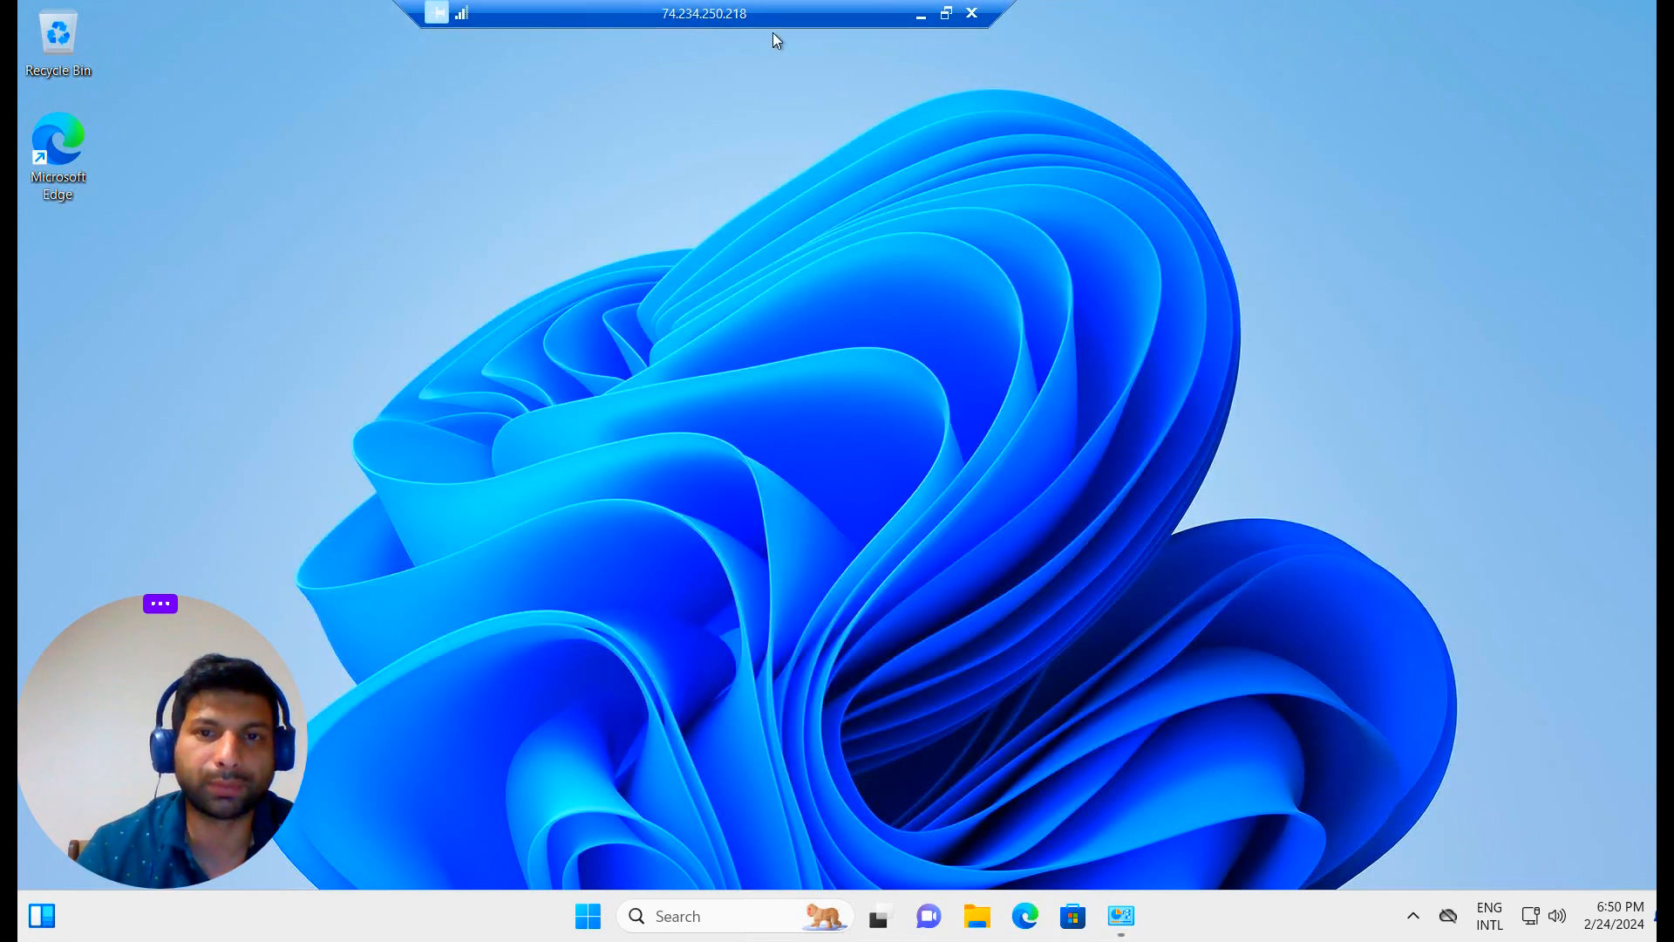
left_click(923, 18)
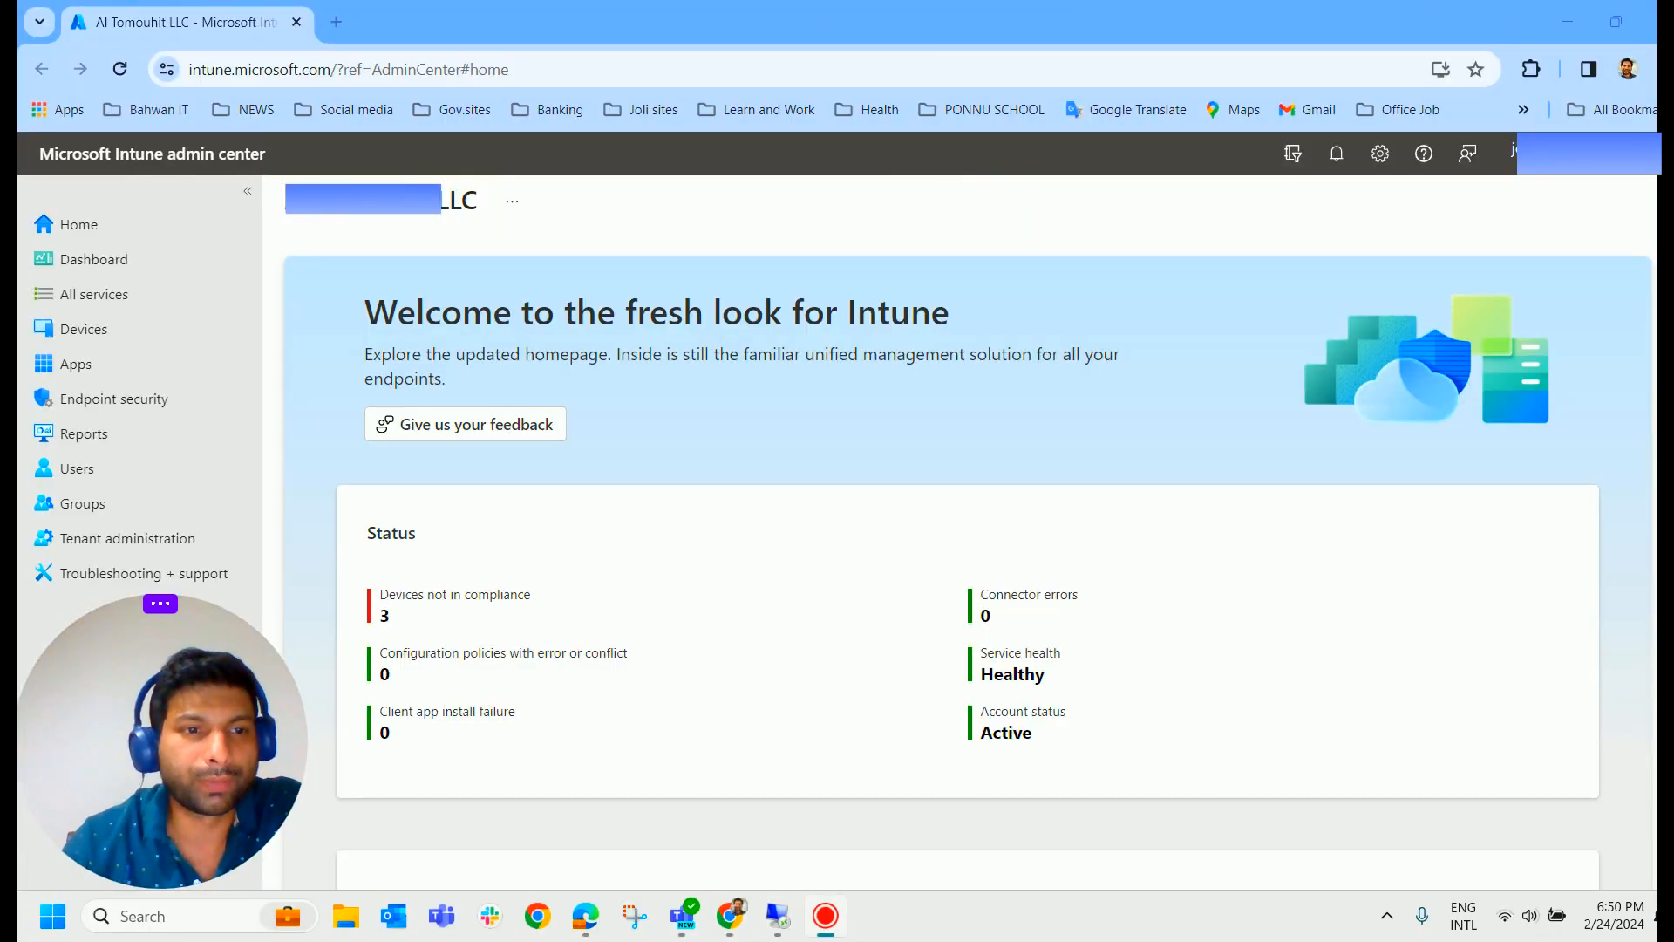
left_click(96, 347)
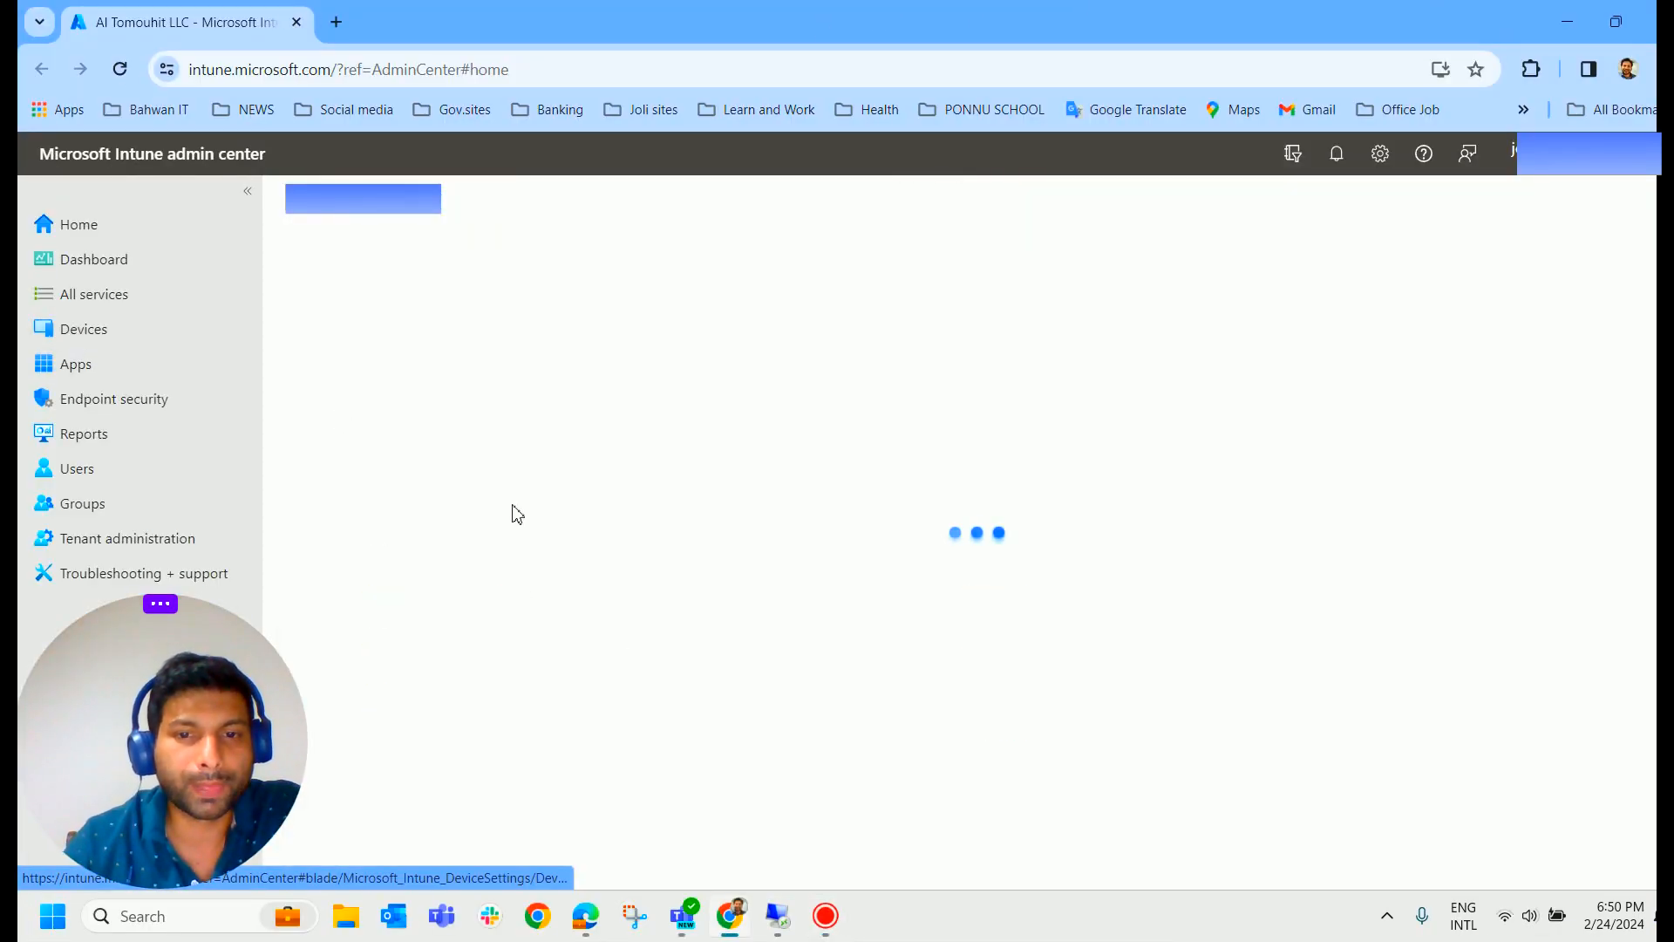
left_click(365, 487)
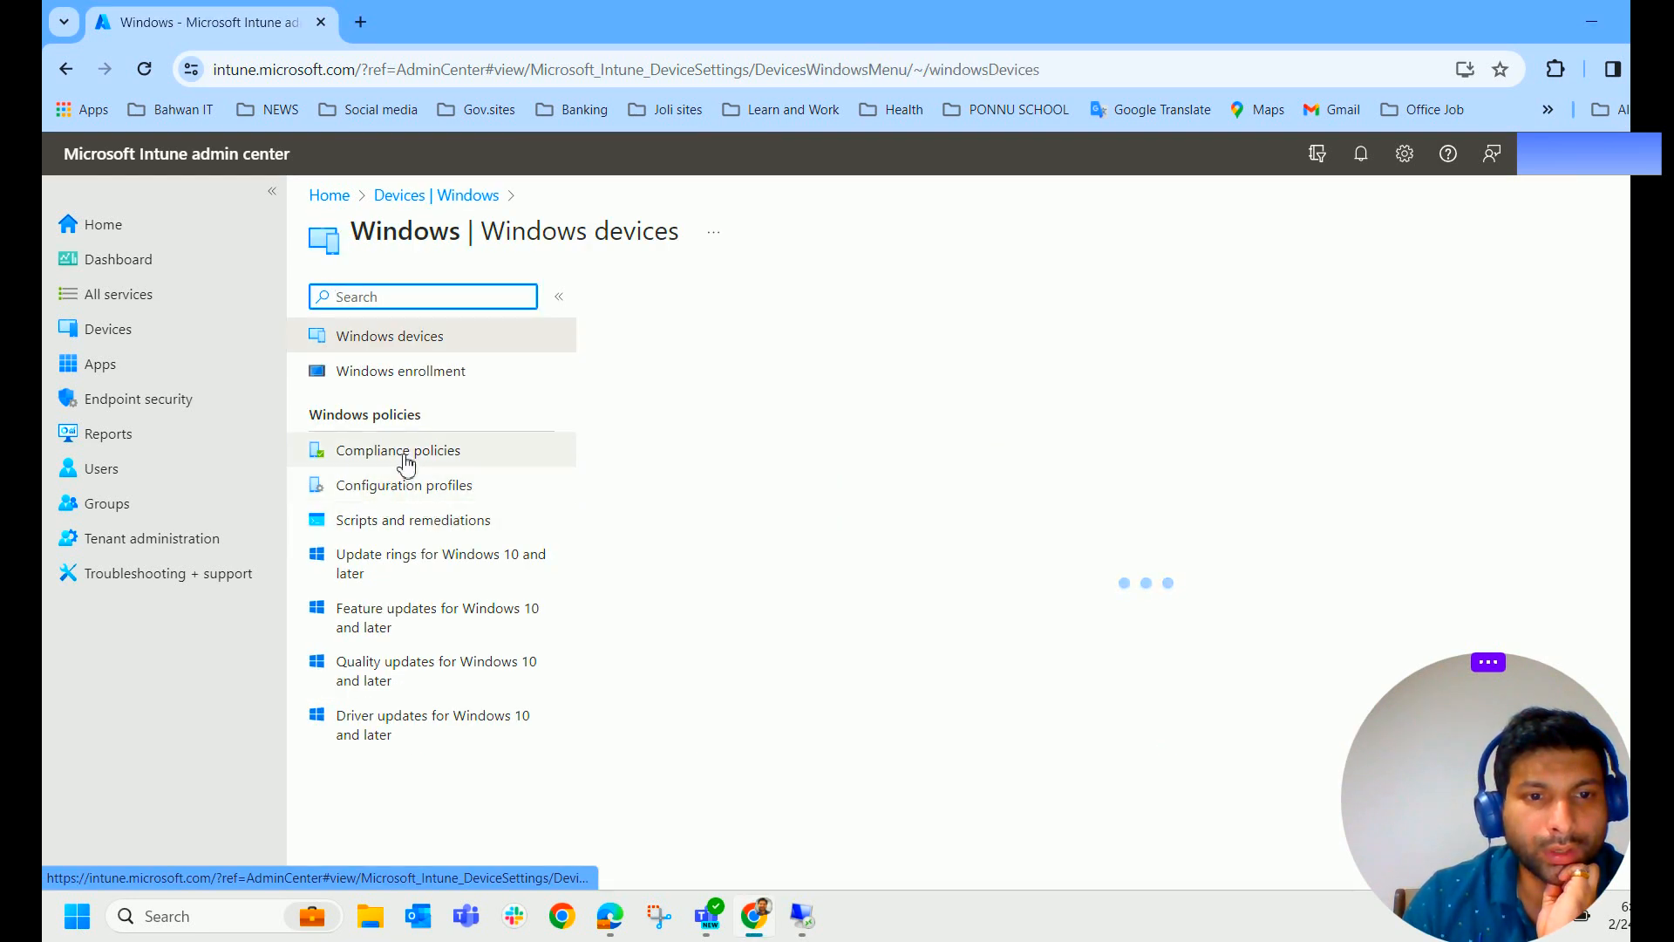
left_click(422, 455)
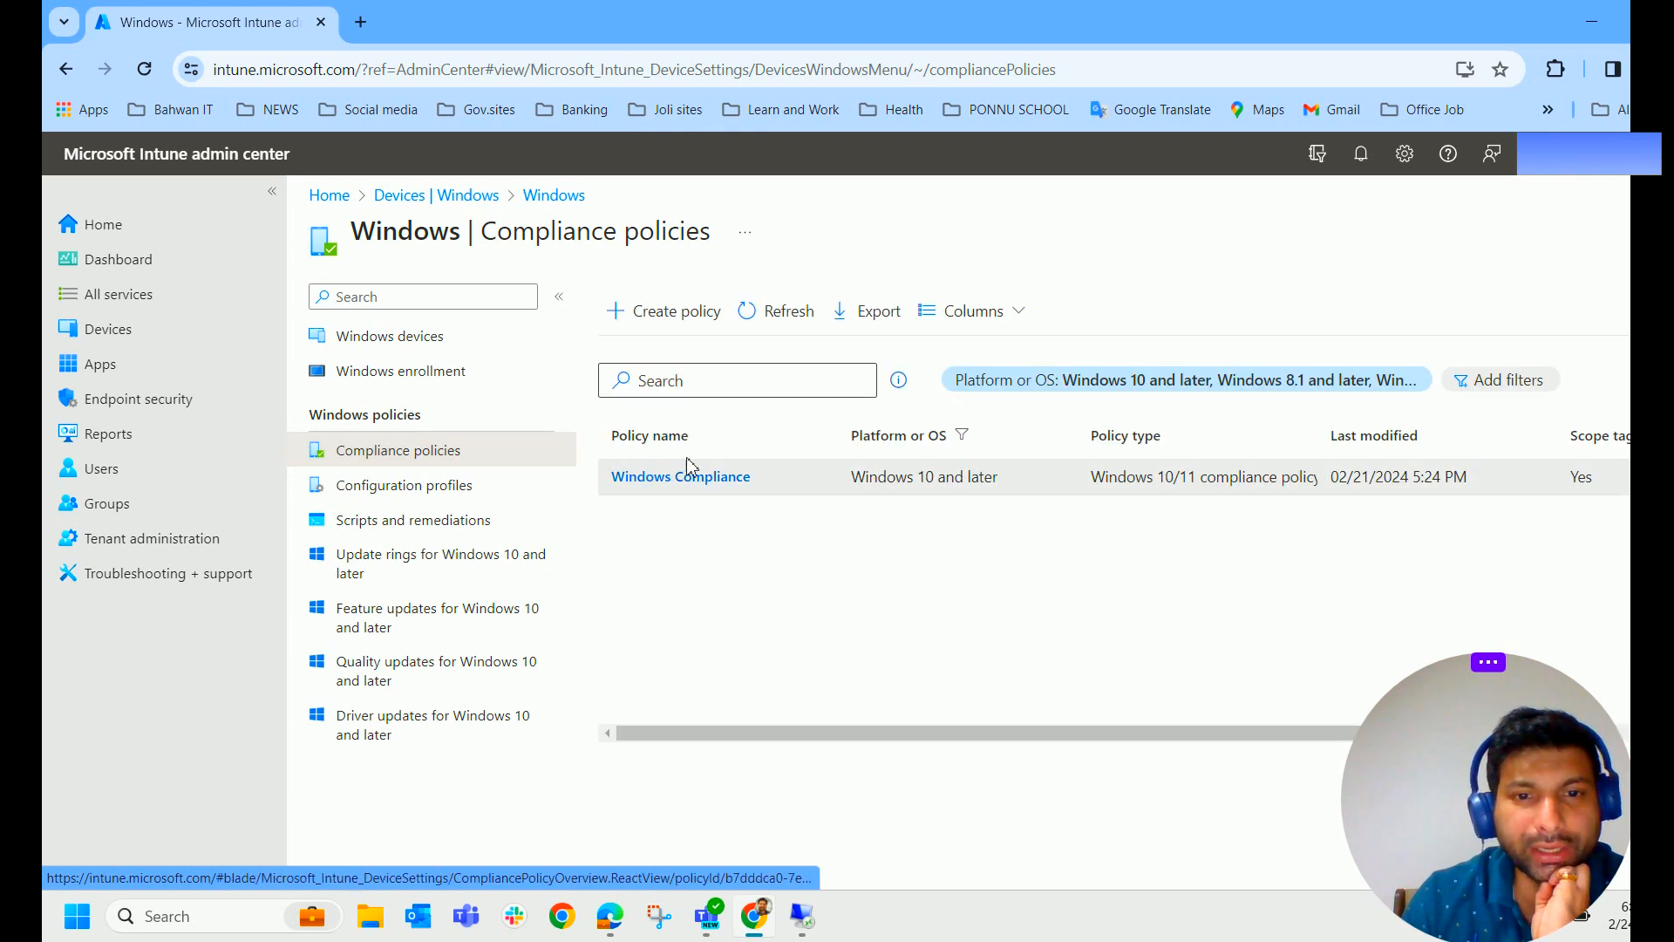
scroll(1300, 729, "right", 2)
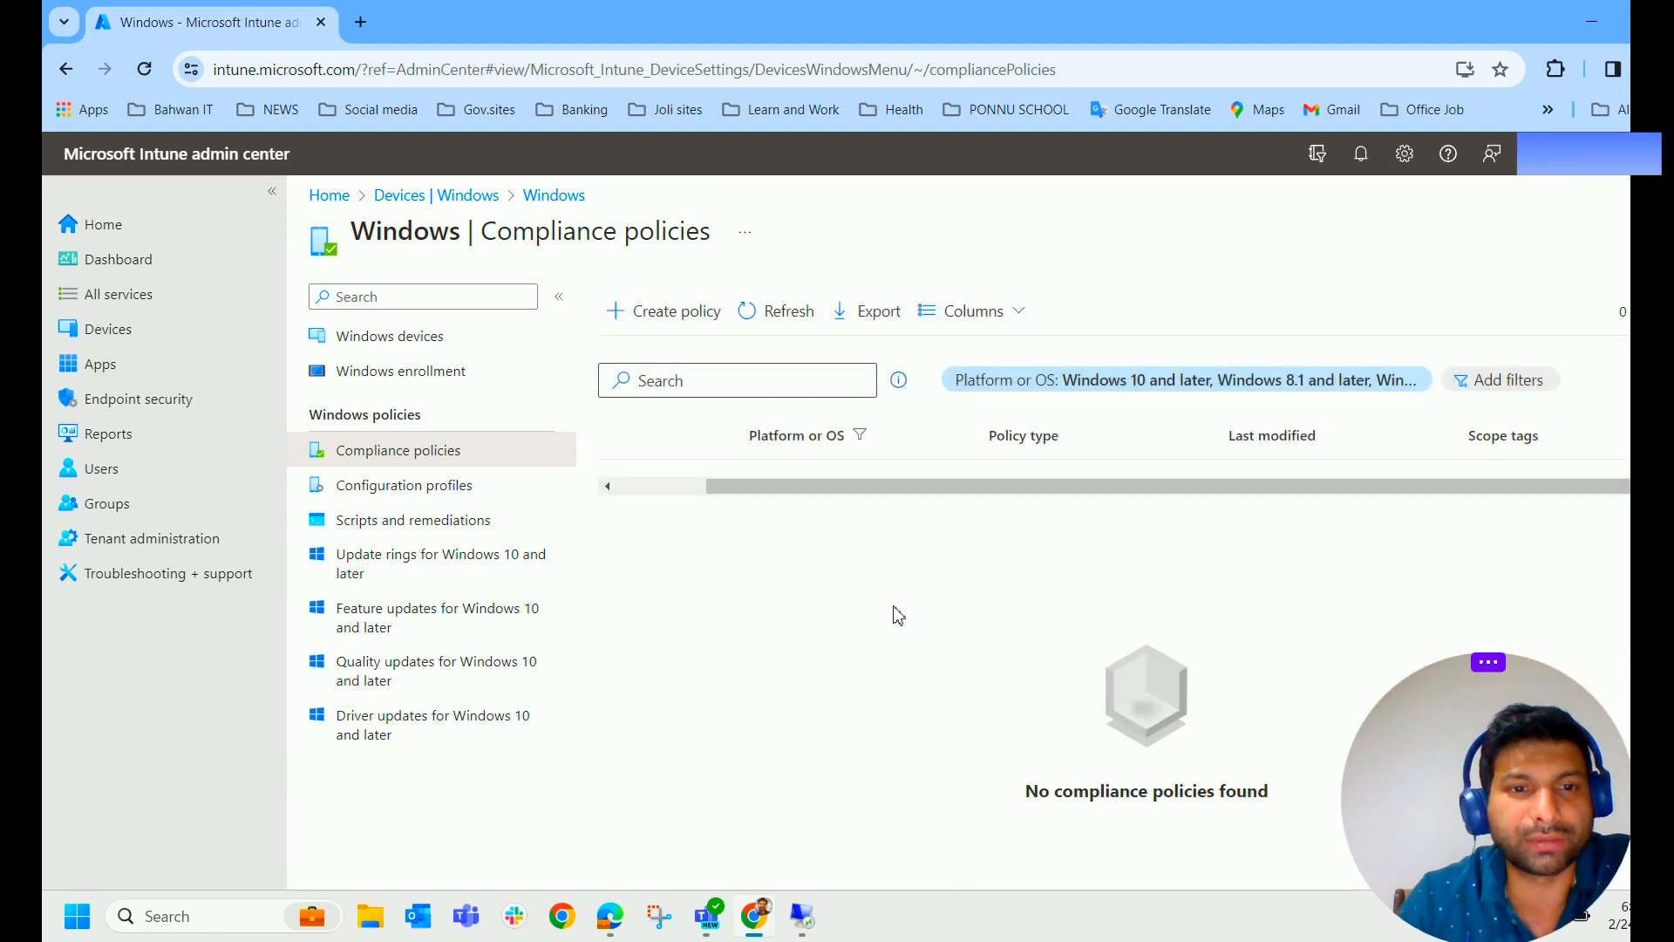
Create a compliance policy for the Windows 10 and later platform with the Windows 10/11 compliance policy profile type.
left_click(675, 330)
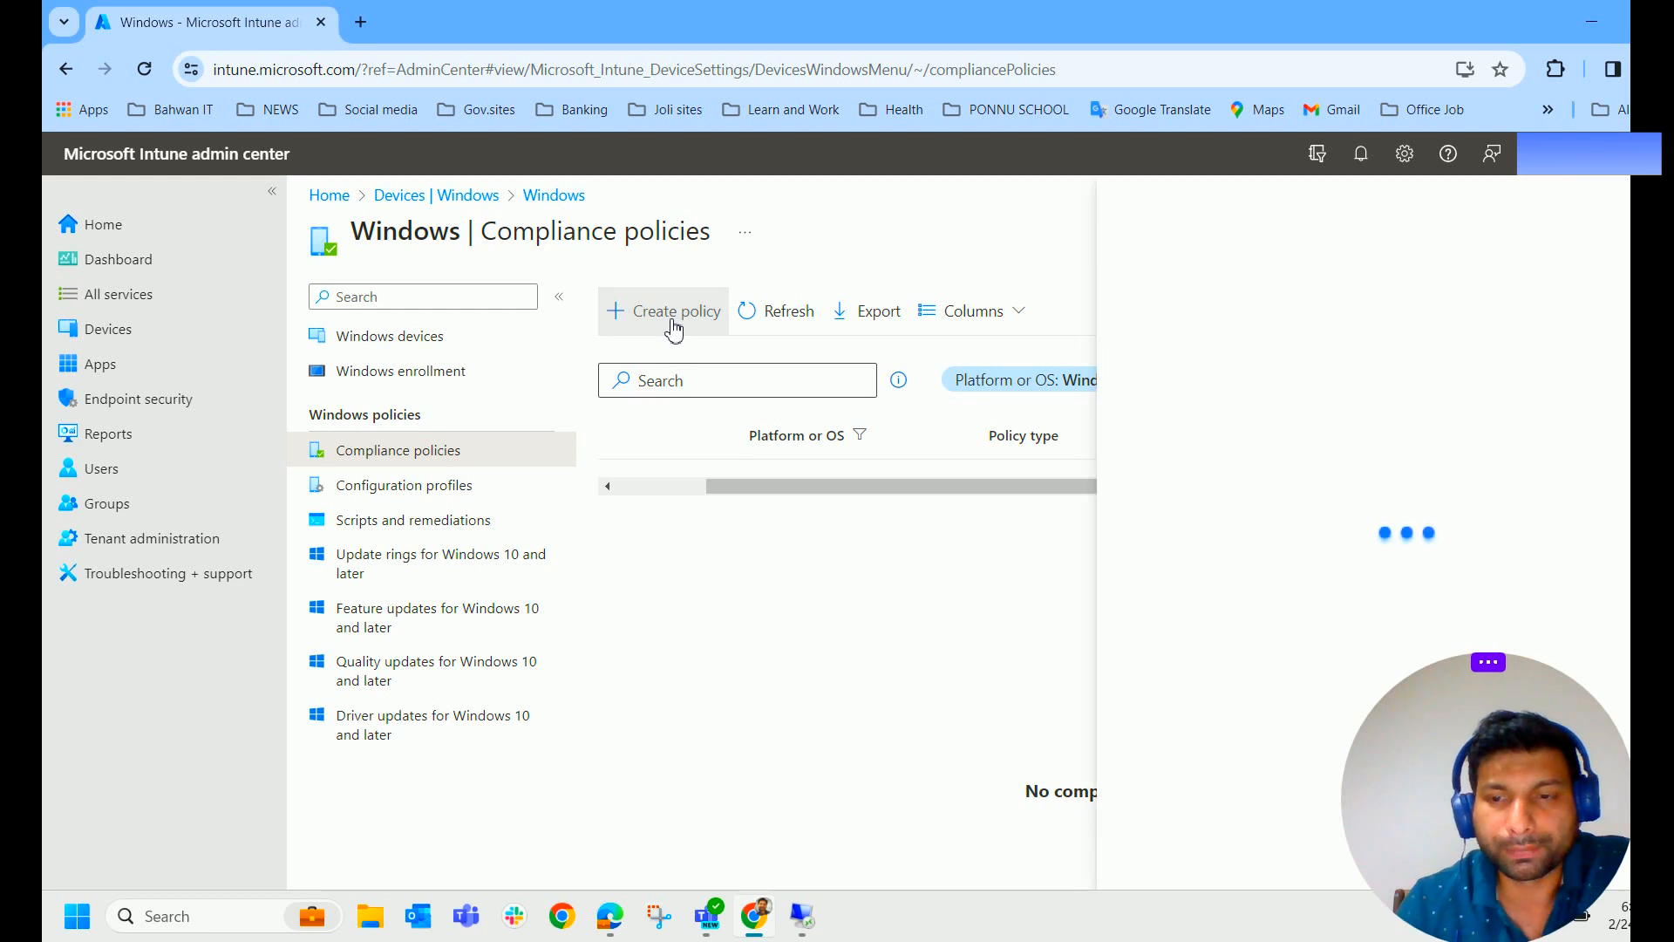
left_click(1316, 314)
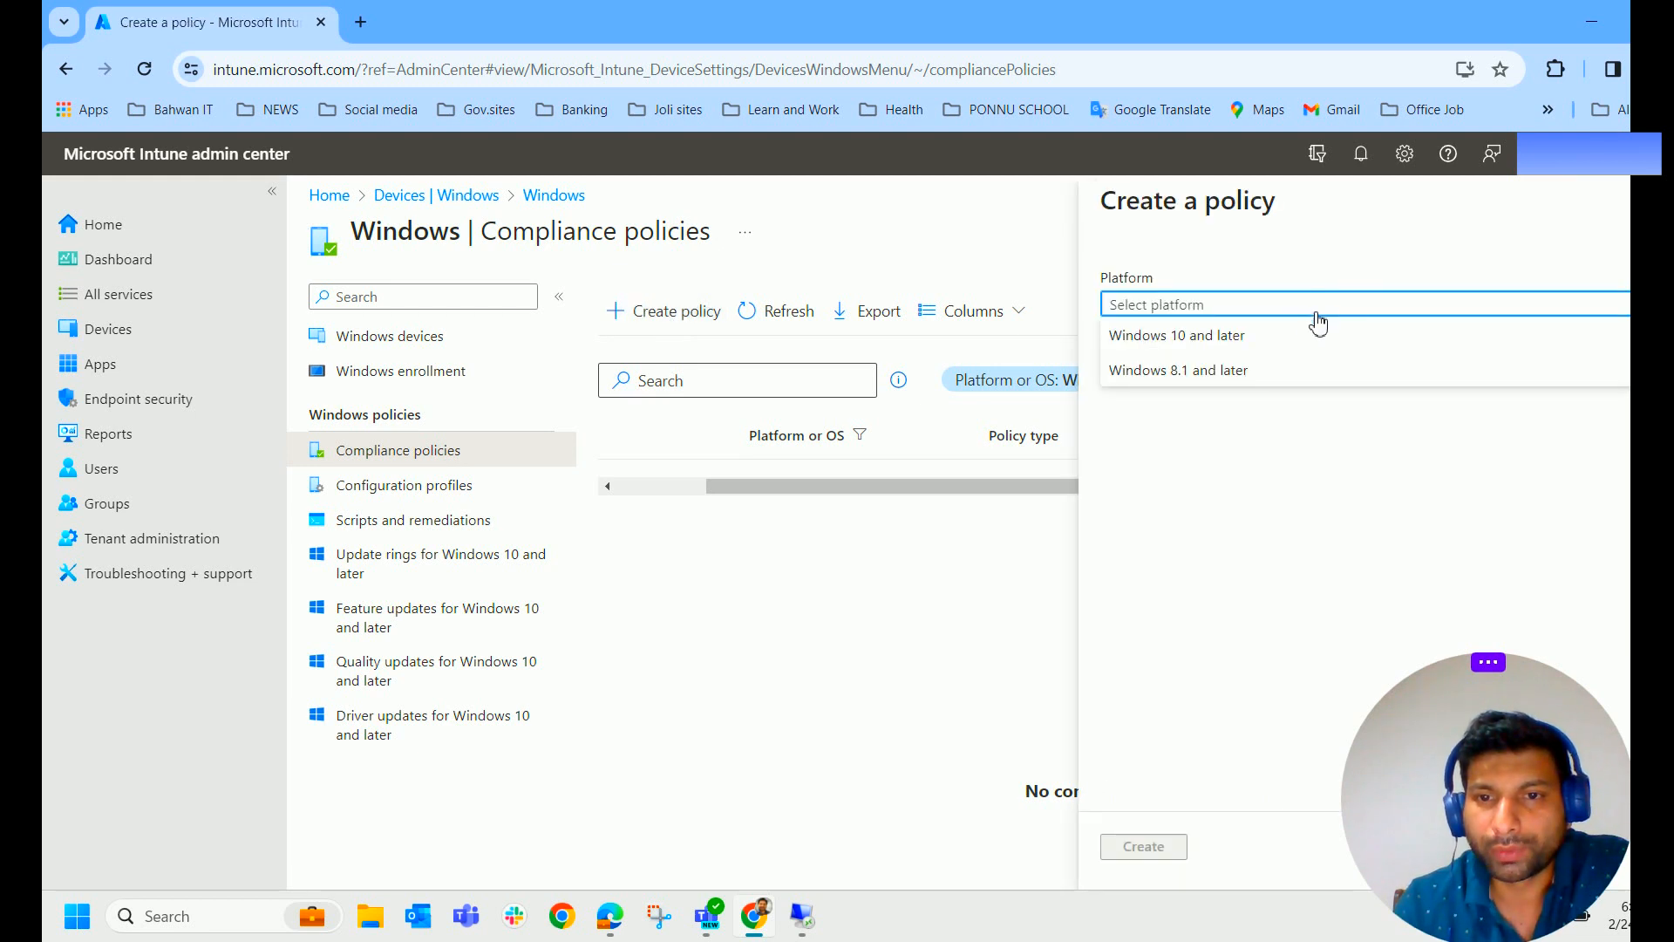
left_click(1232, 346)
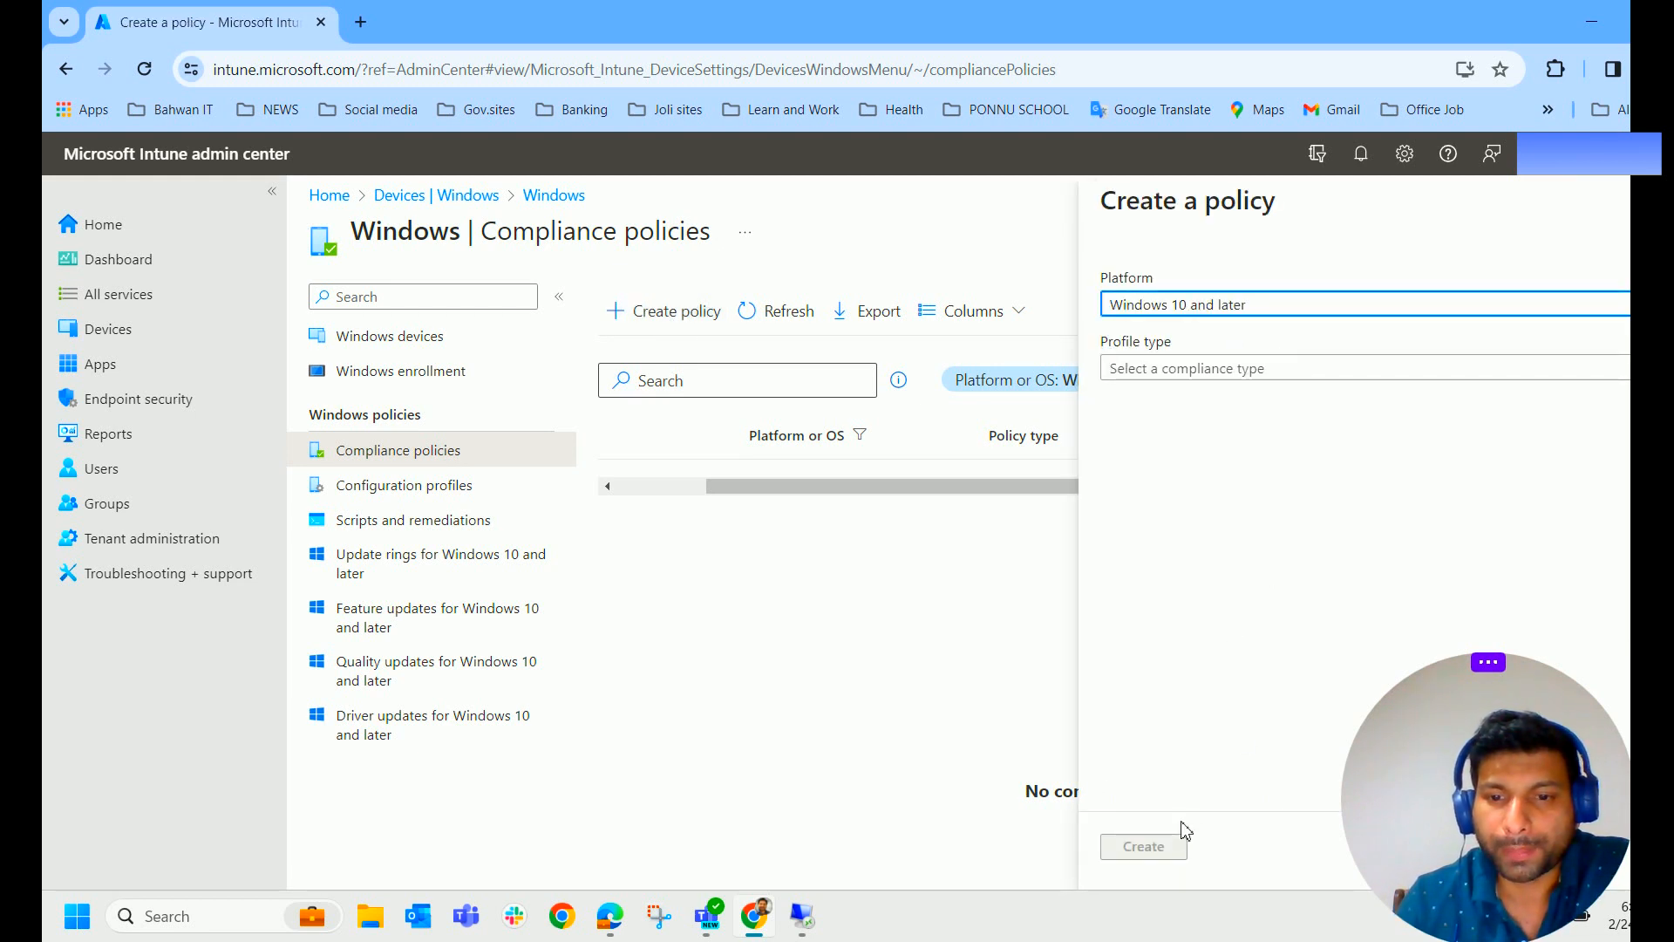
left_click(1315, 371)
left_click(1221, 433)
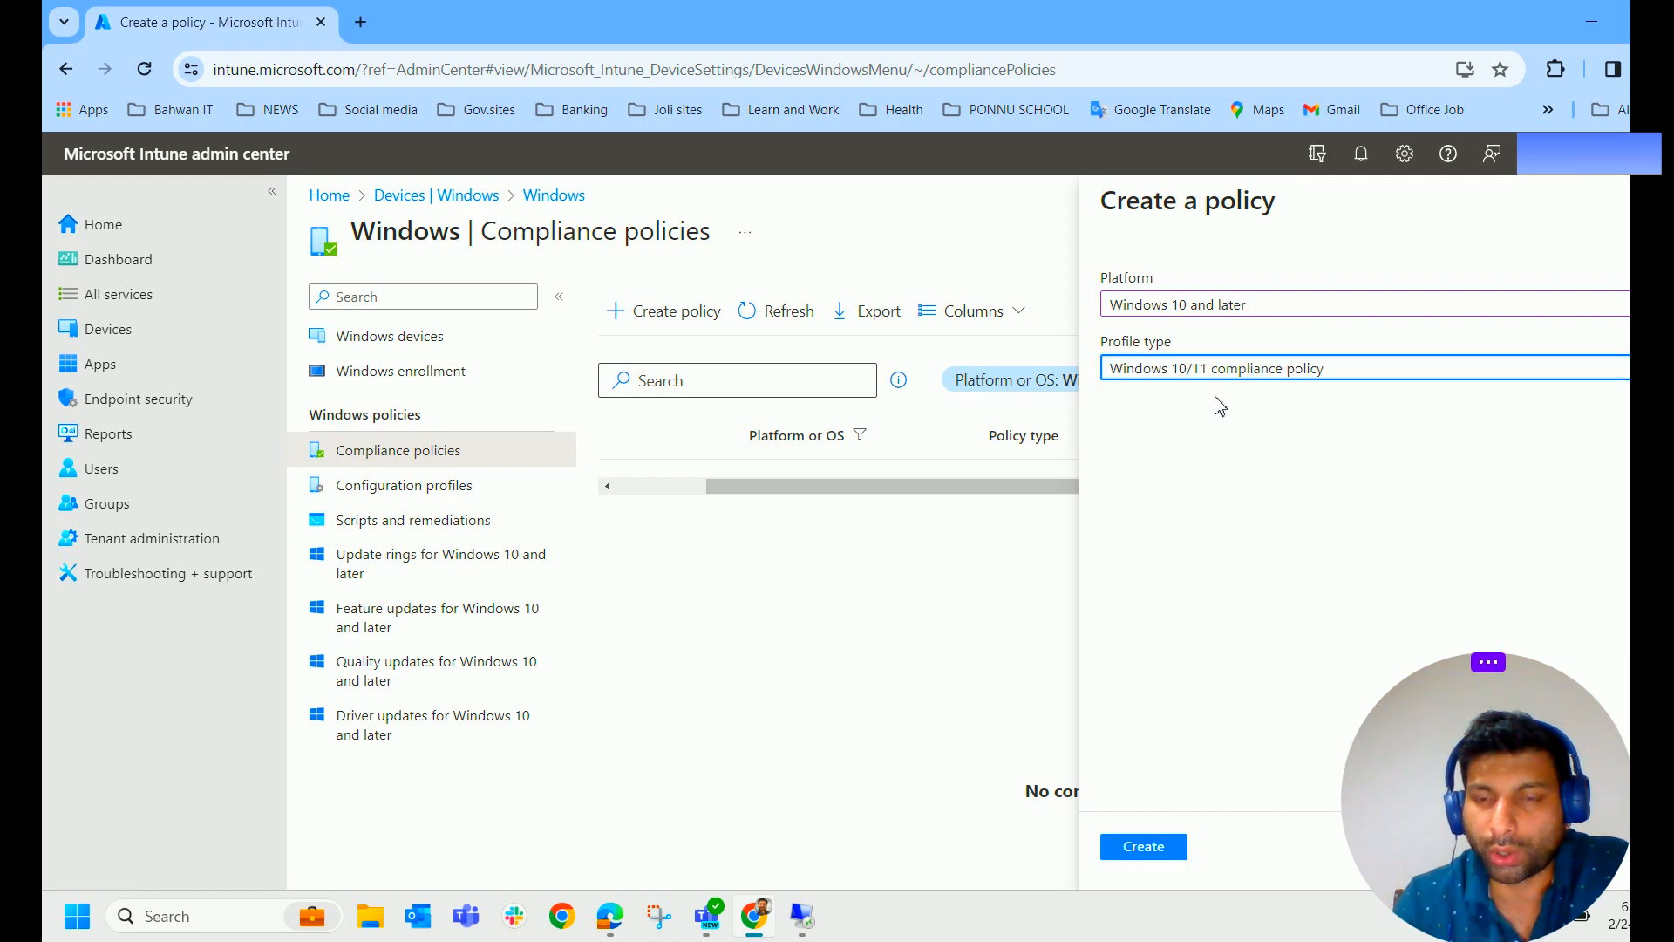
left_click(1147, 850)
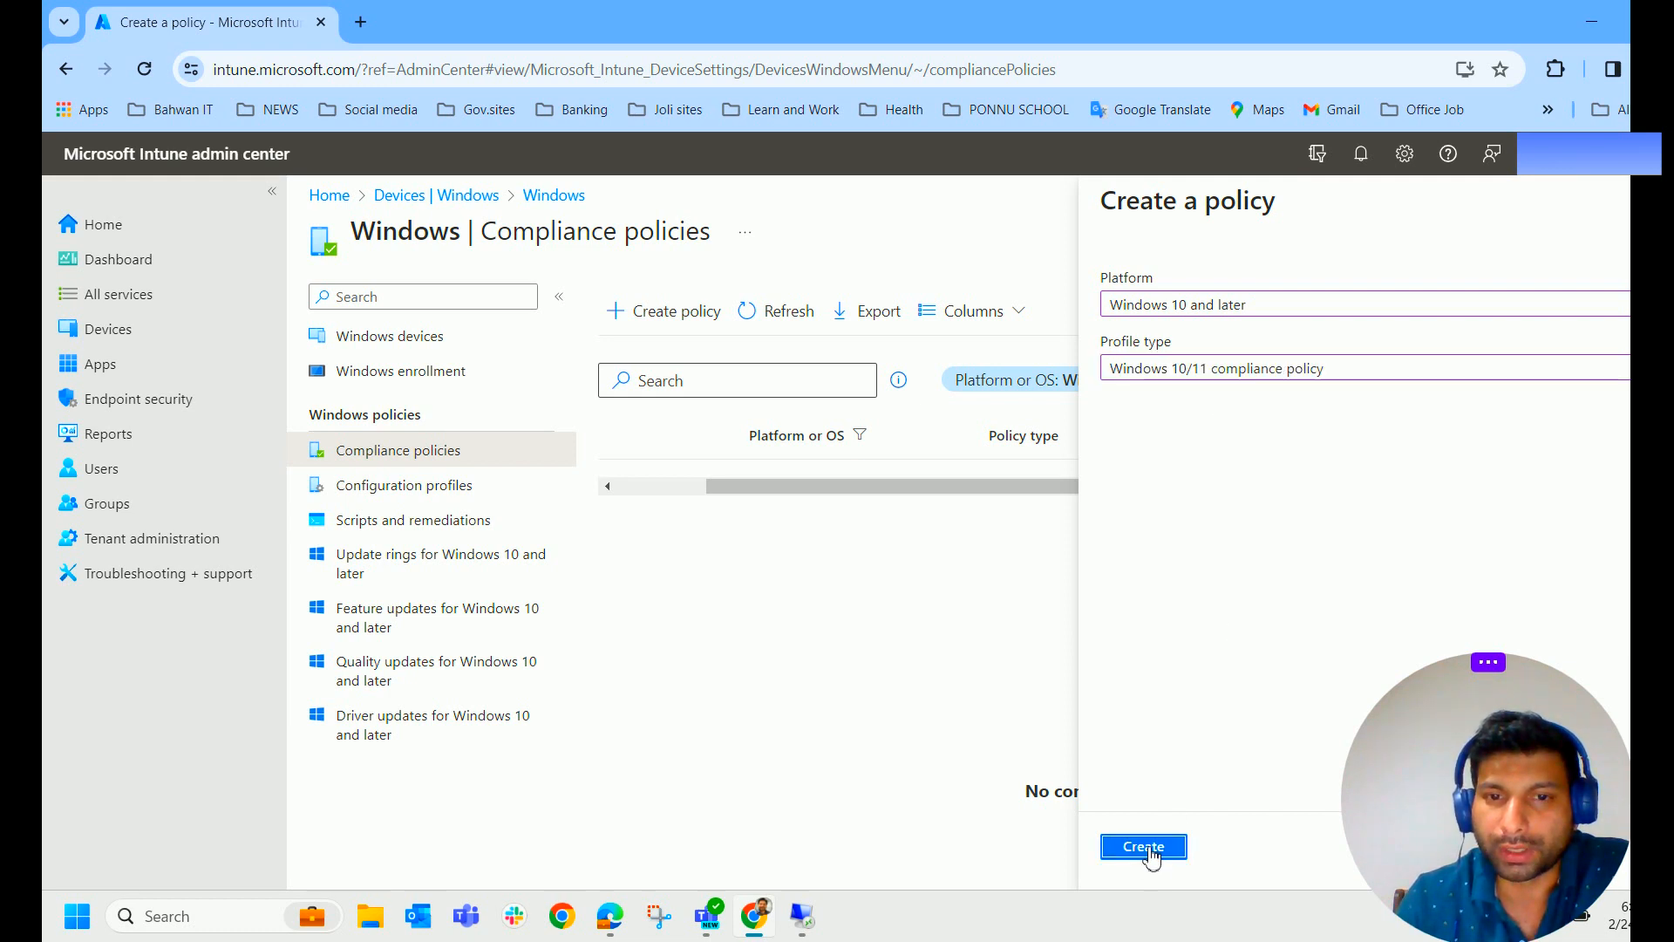
Enter "Windows compliance" as the policy's name and description, and proceed to the compliance settings.
left_click(669, 361)
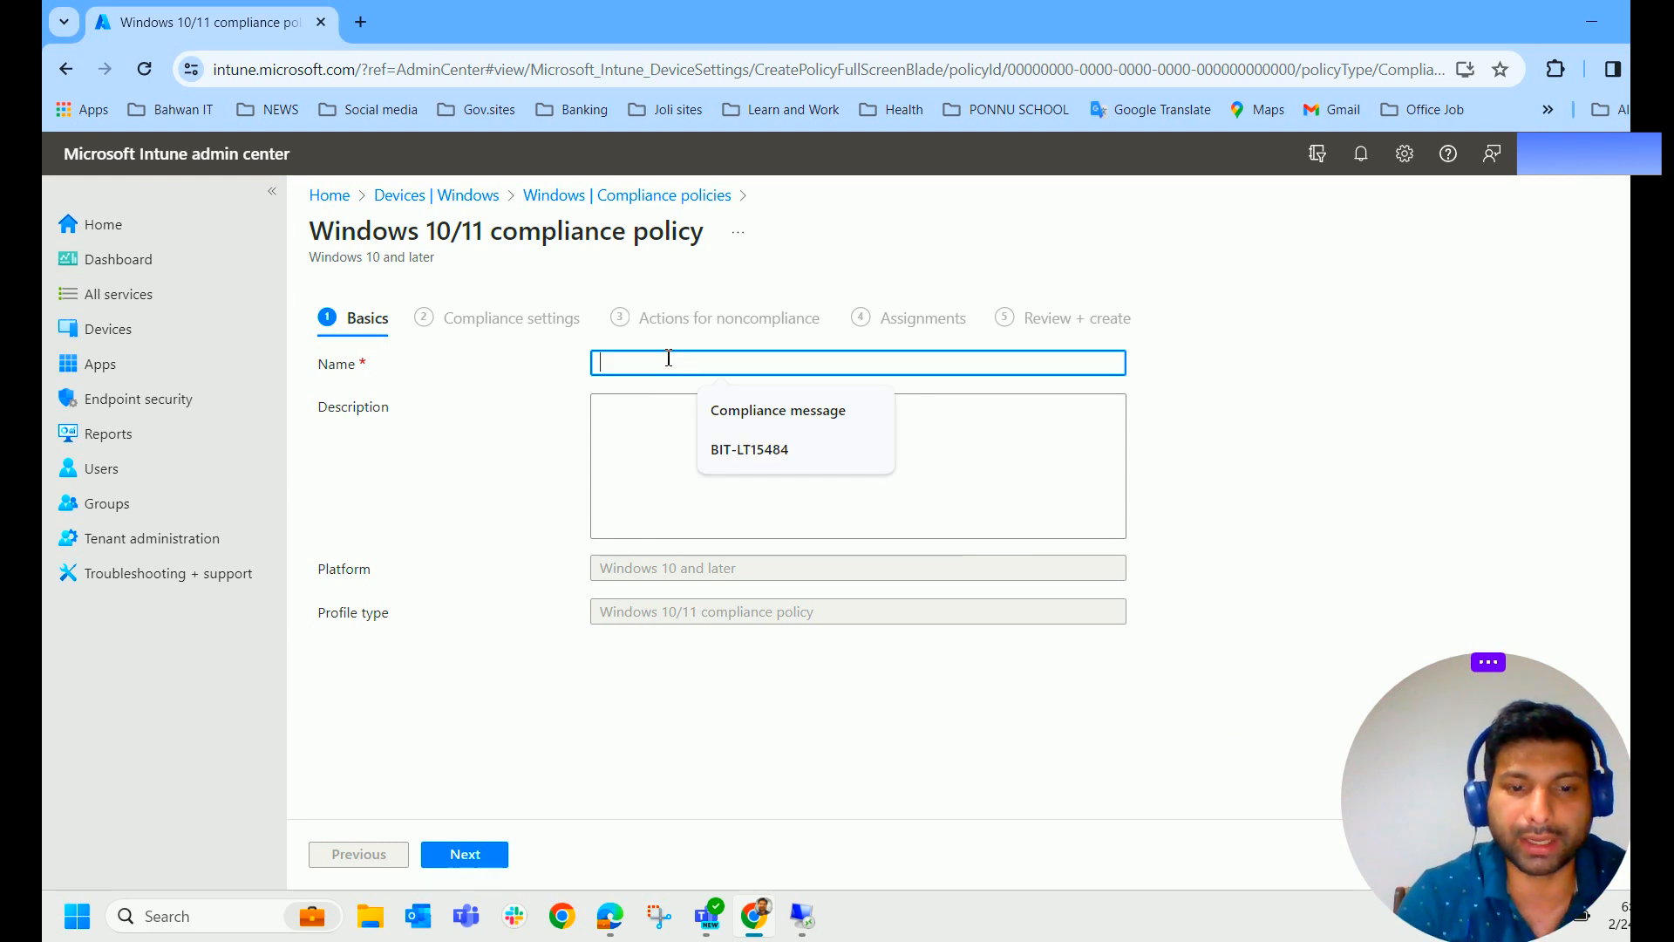
type("Windows compliance")
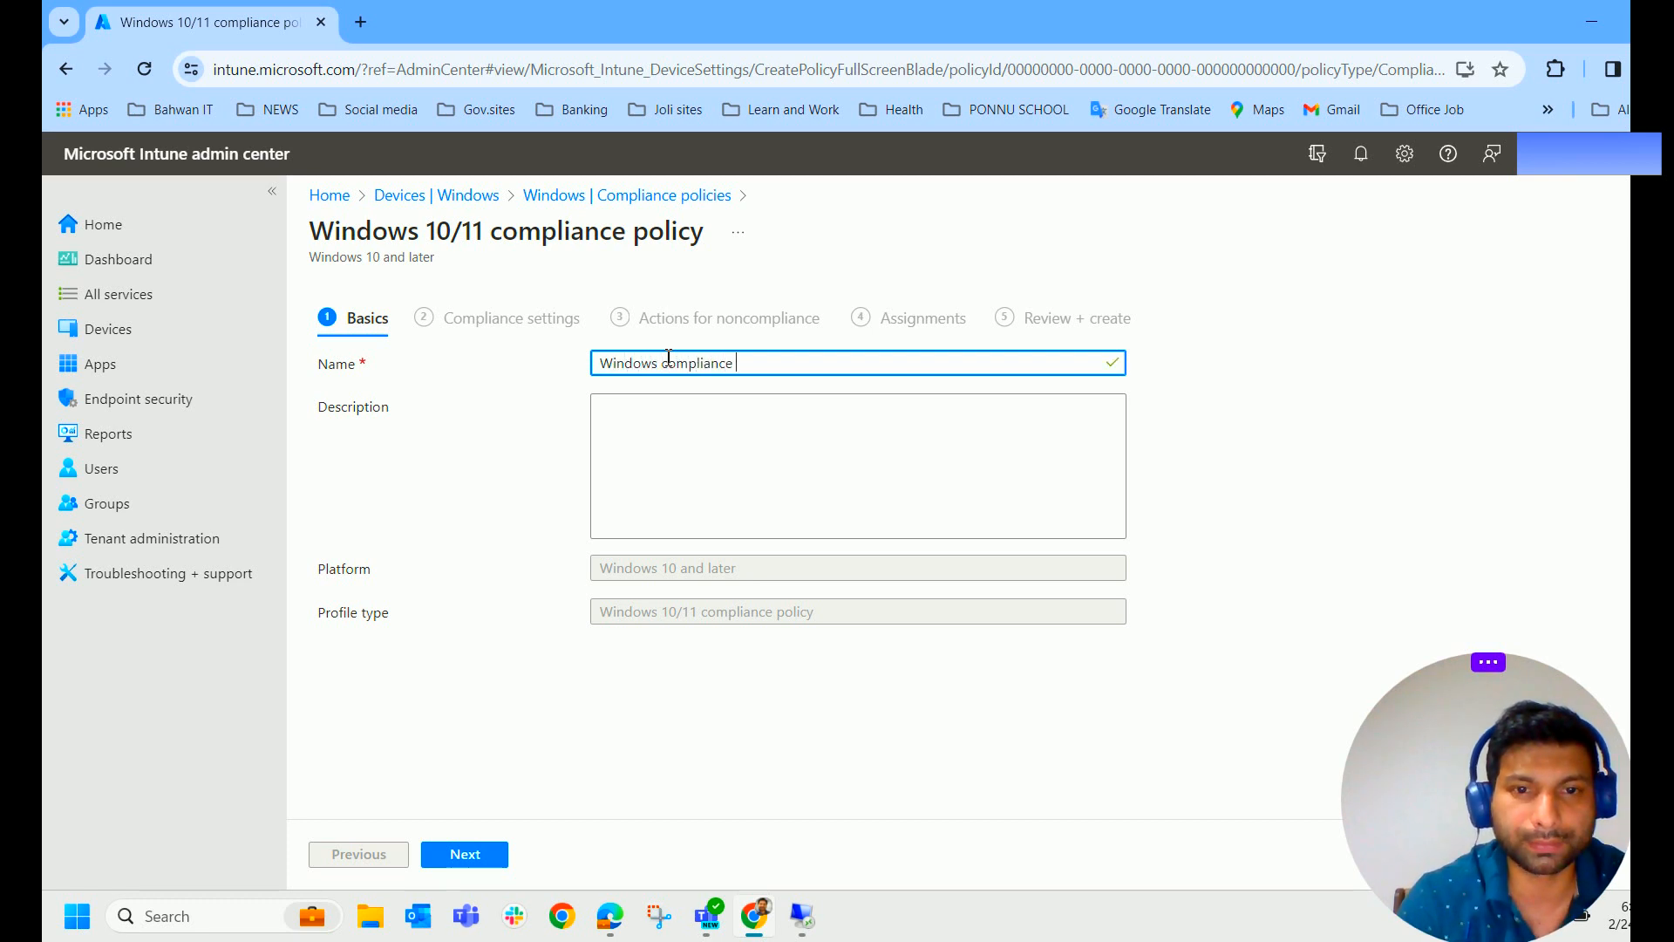
left_click(751, 460)
key("shift+Tab")
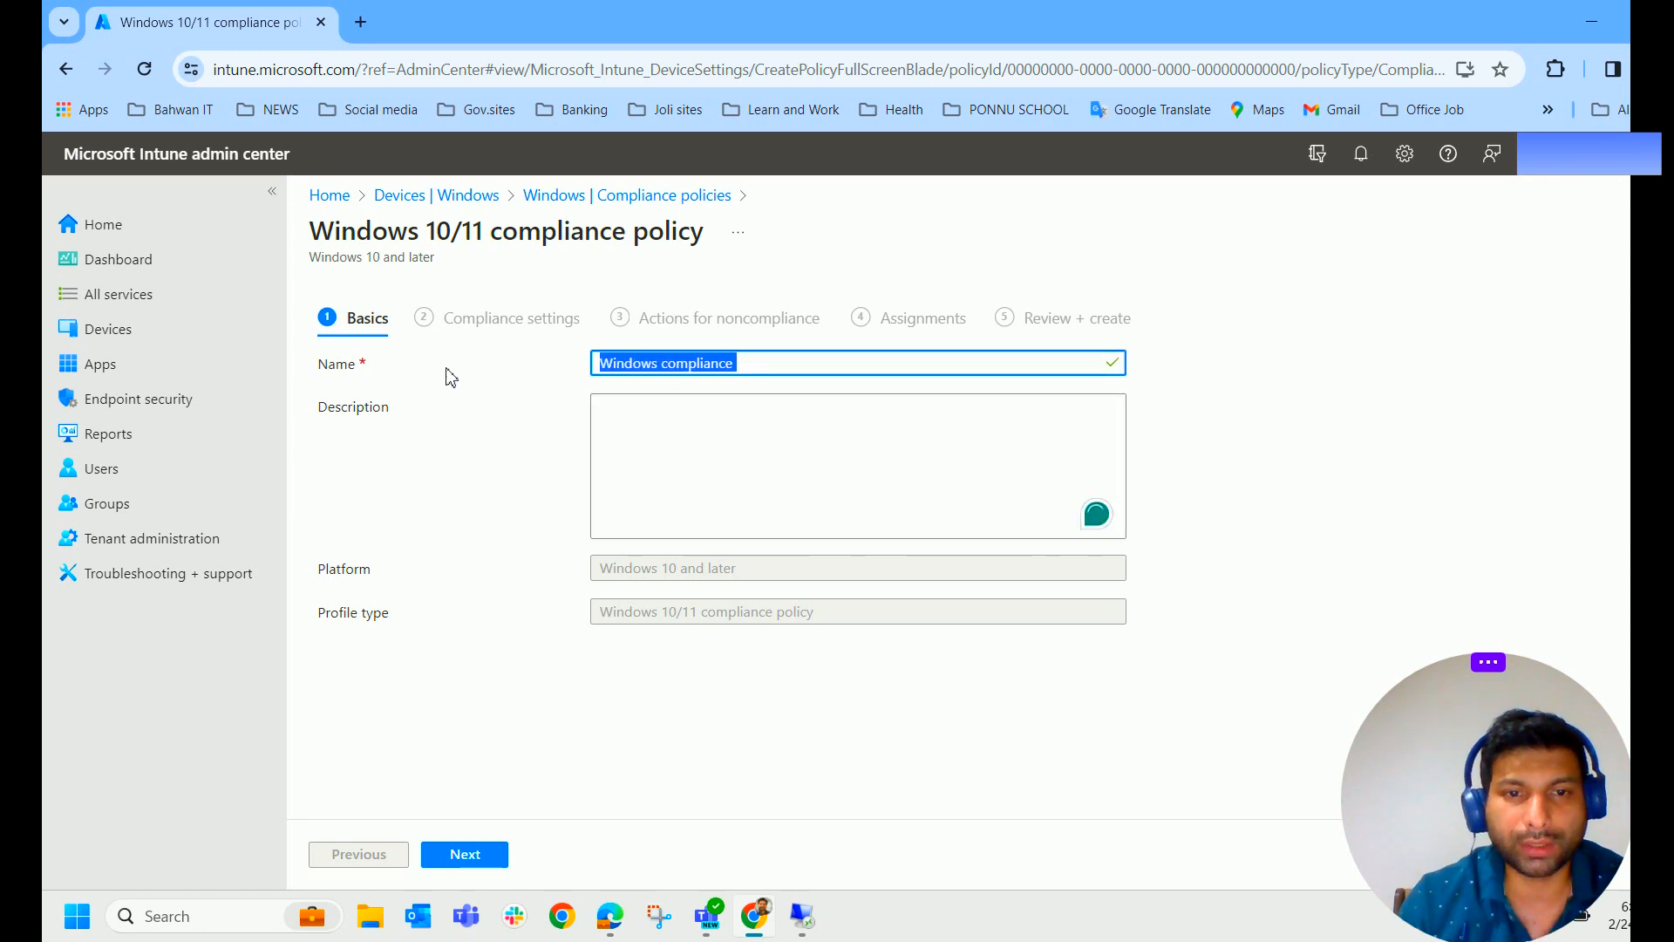
key("ctrl+c")
key("Tab")
key("ctrl+v")
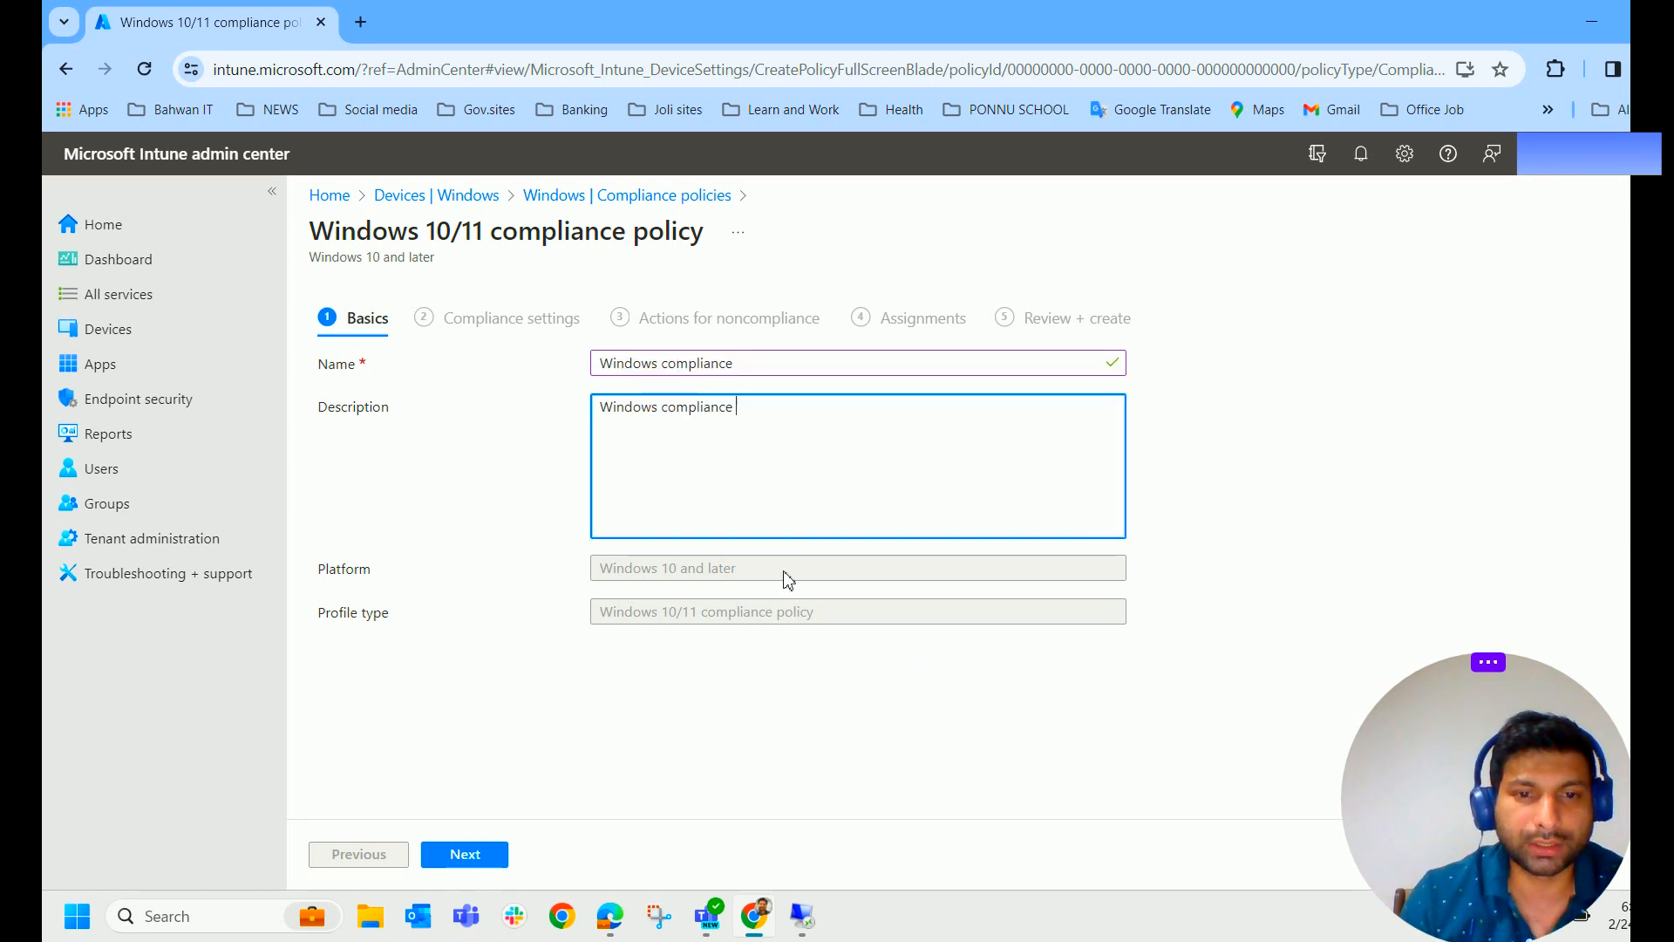
left_click(477, 859)
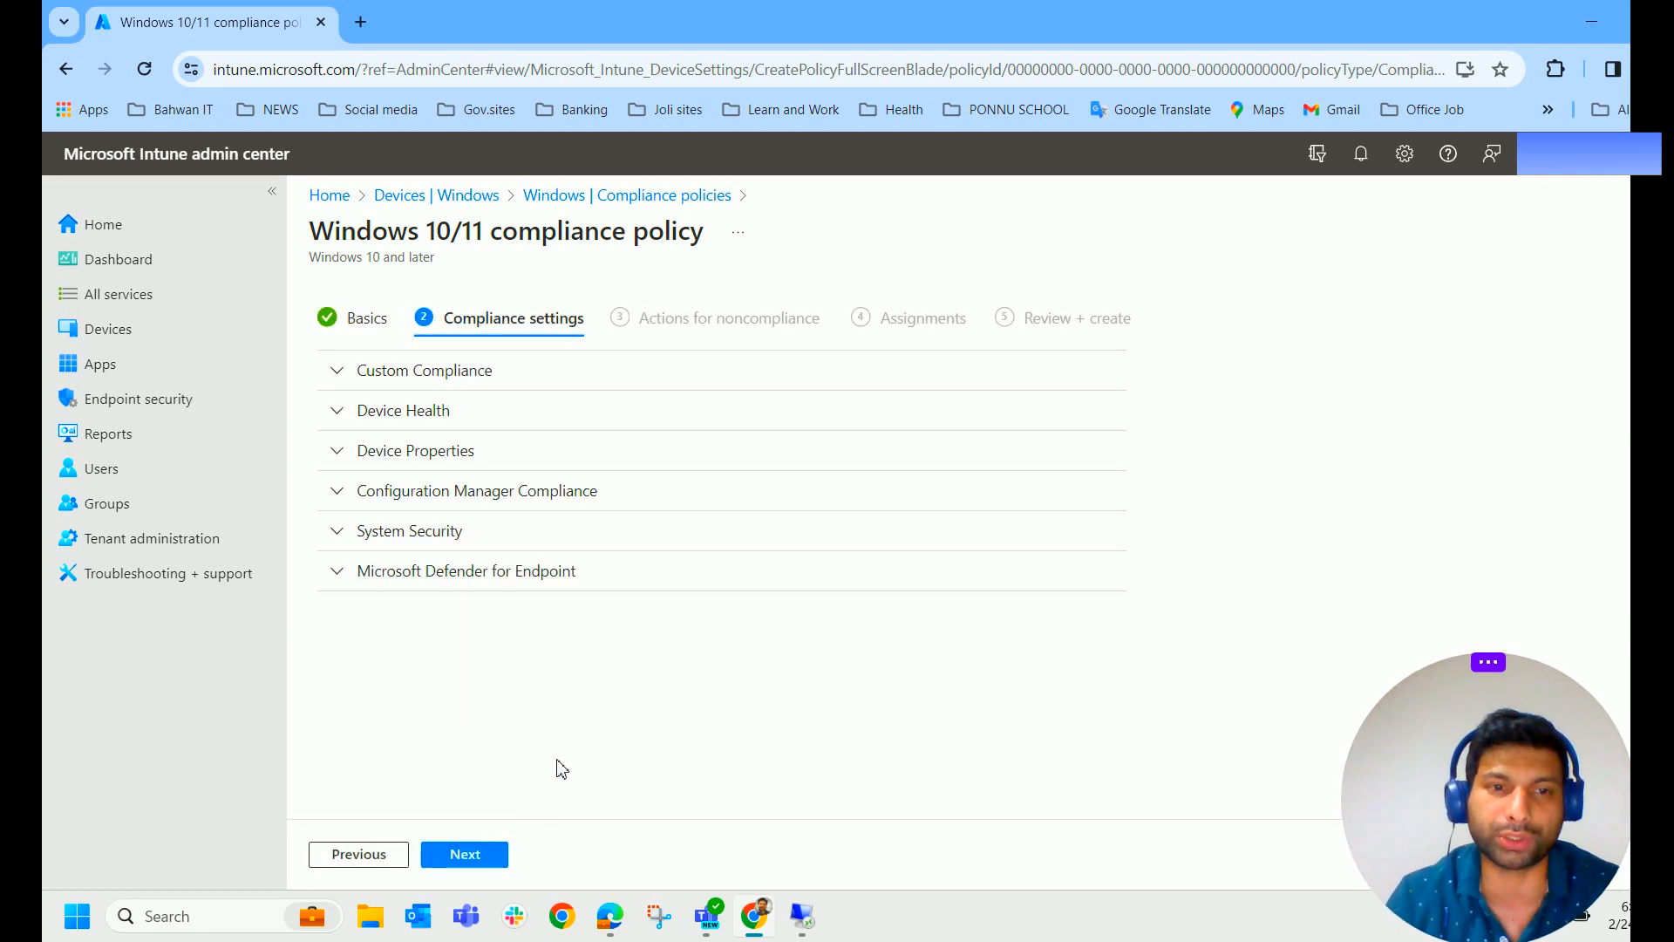
Try the Require option for custom compliance with its discovery script selection, and reset it to Not configured.
left_click(340, 376)
mouse_move(498, 416)
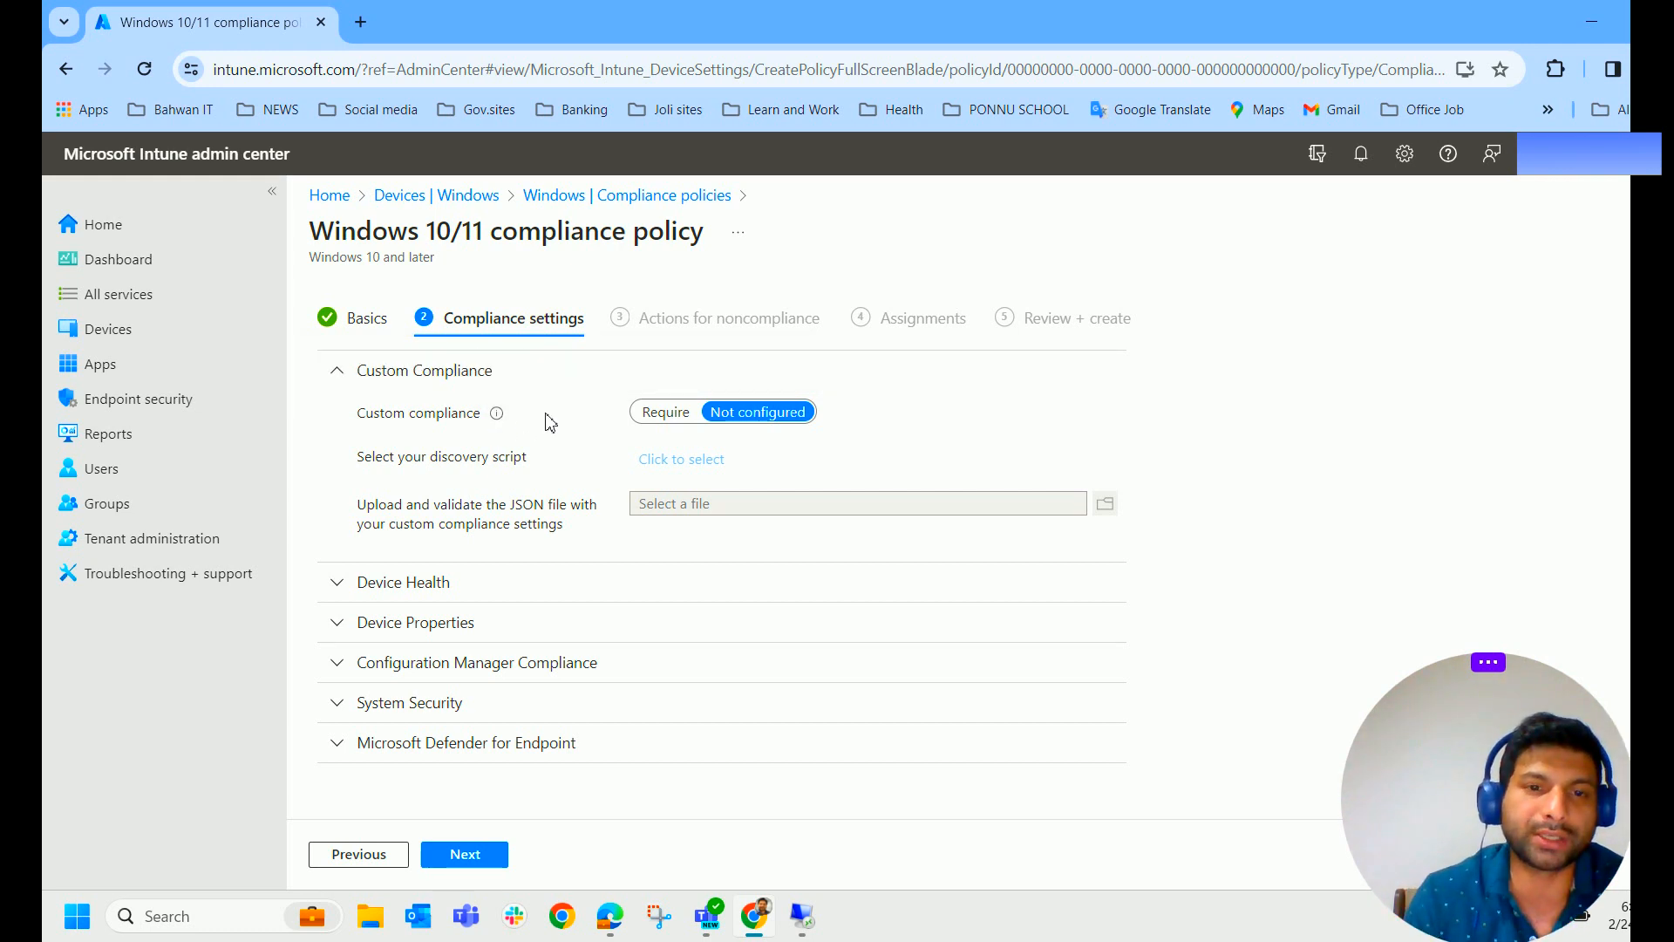
left_click(665, 413)
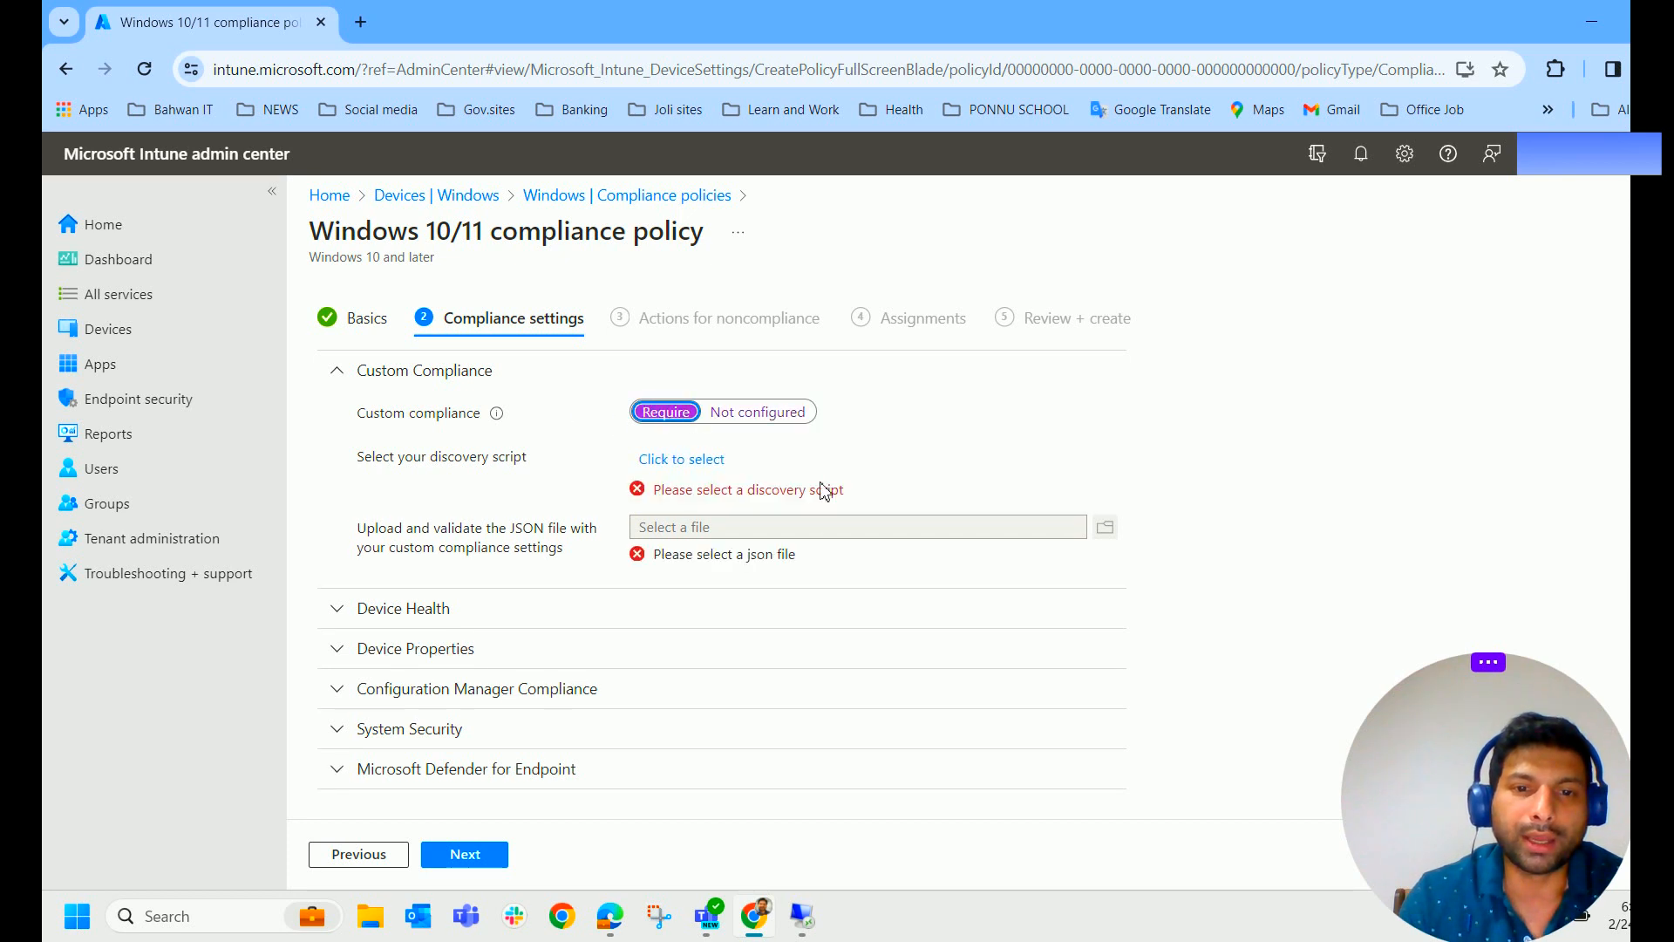
left_click(696, 462)
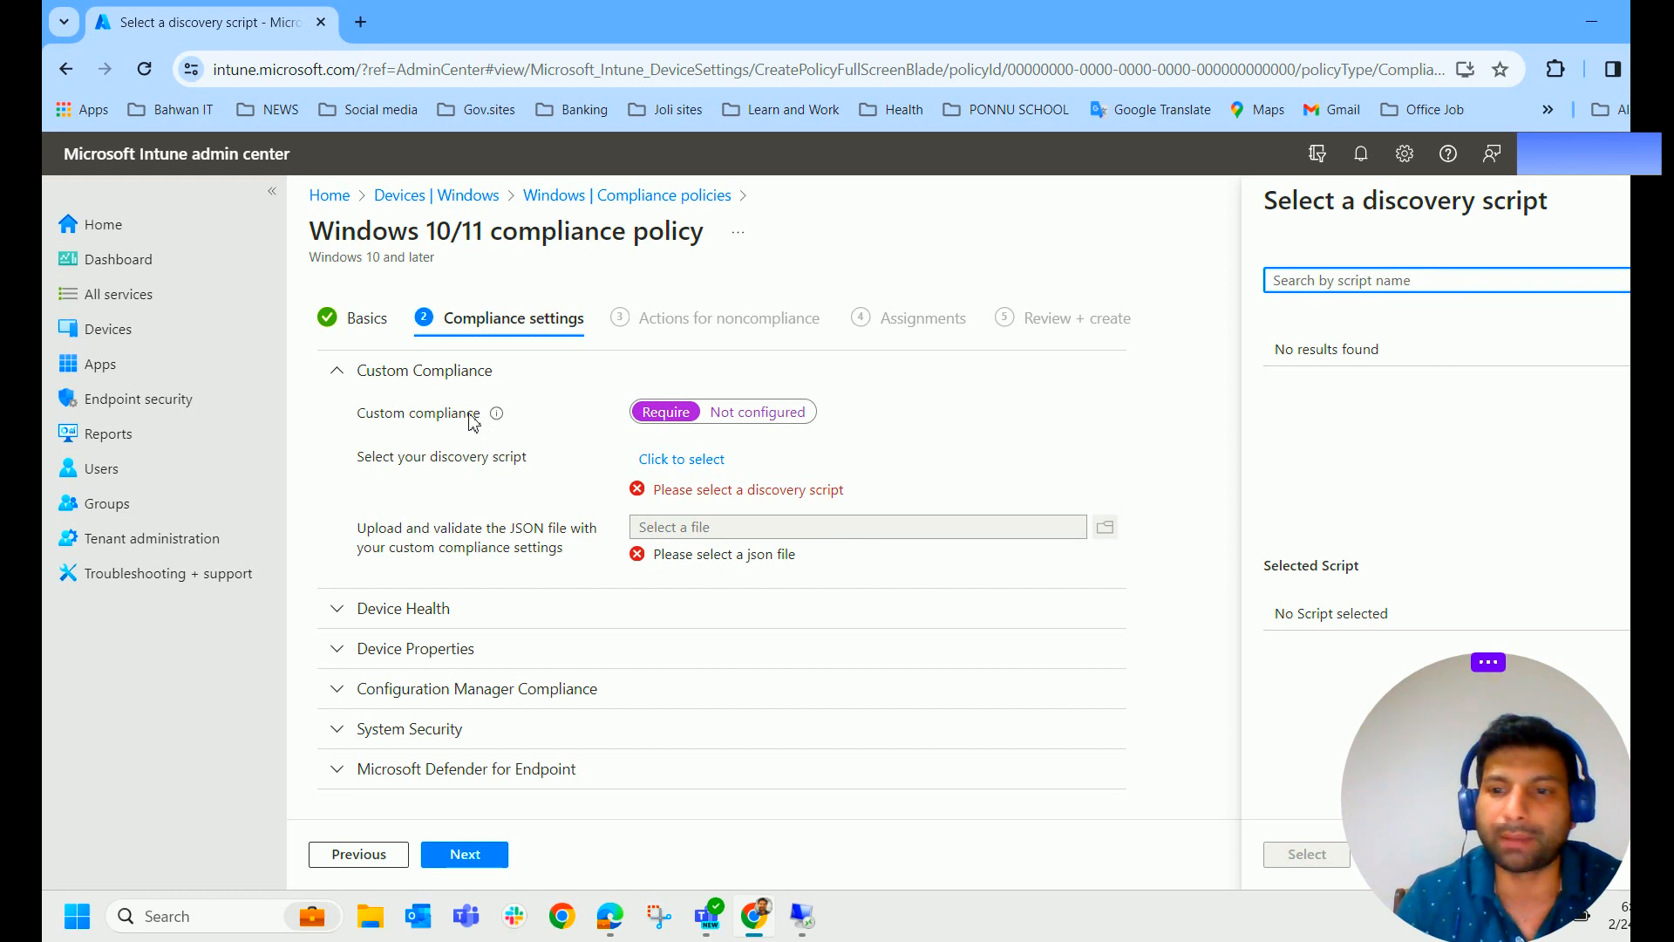
key("Escape")
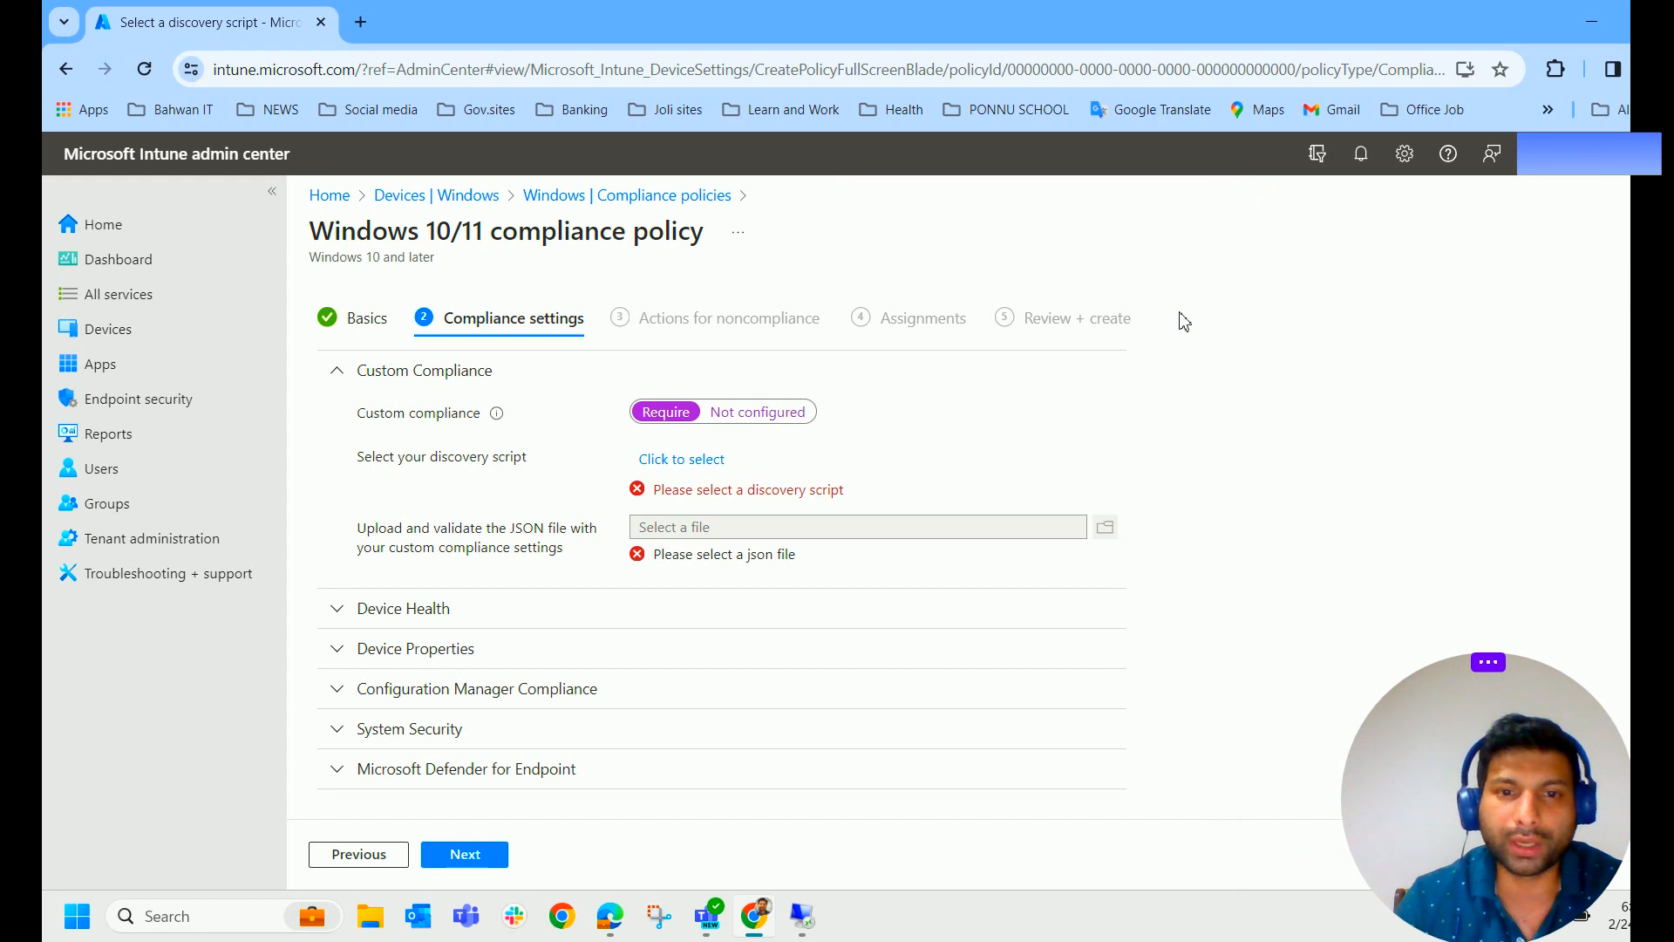
left_click(757, 414)
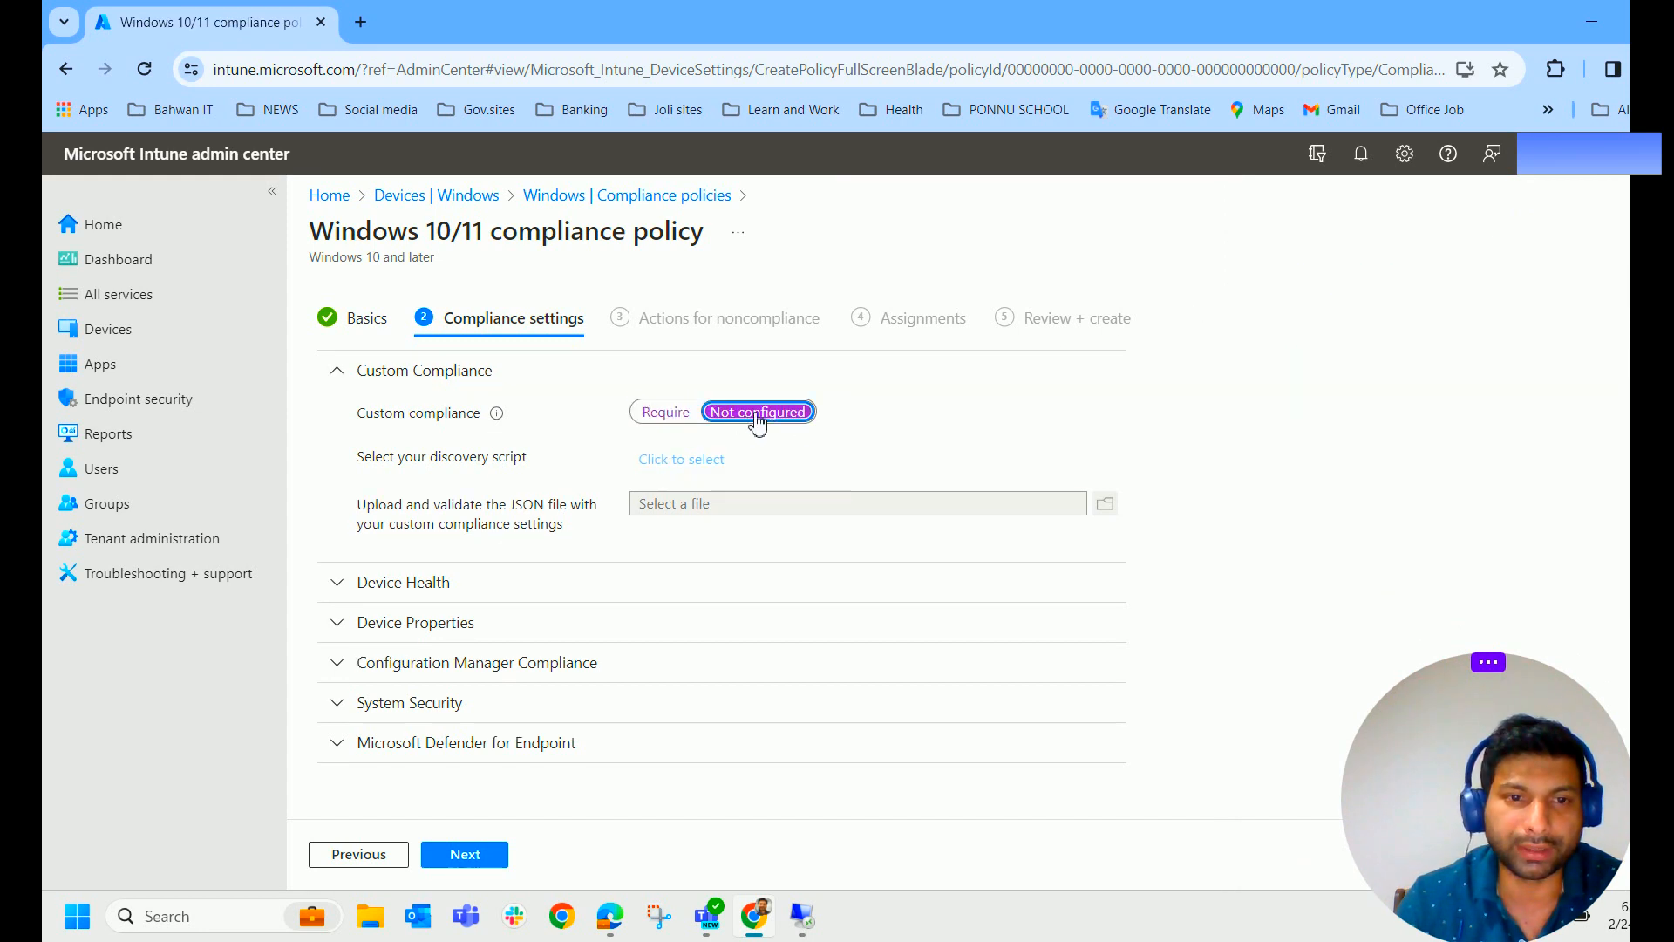
Try requiring BitLocker and Secure Boot in the Device Health settings, and reset both to Not configured.
left_click(346, 583)
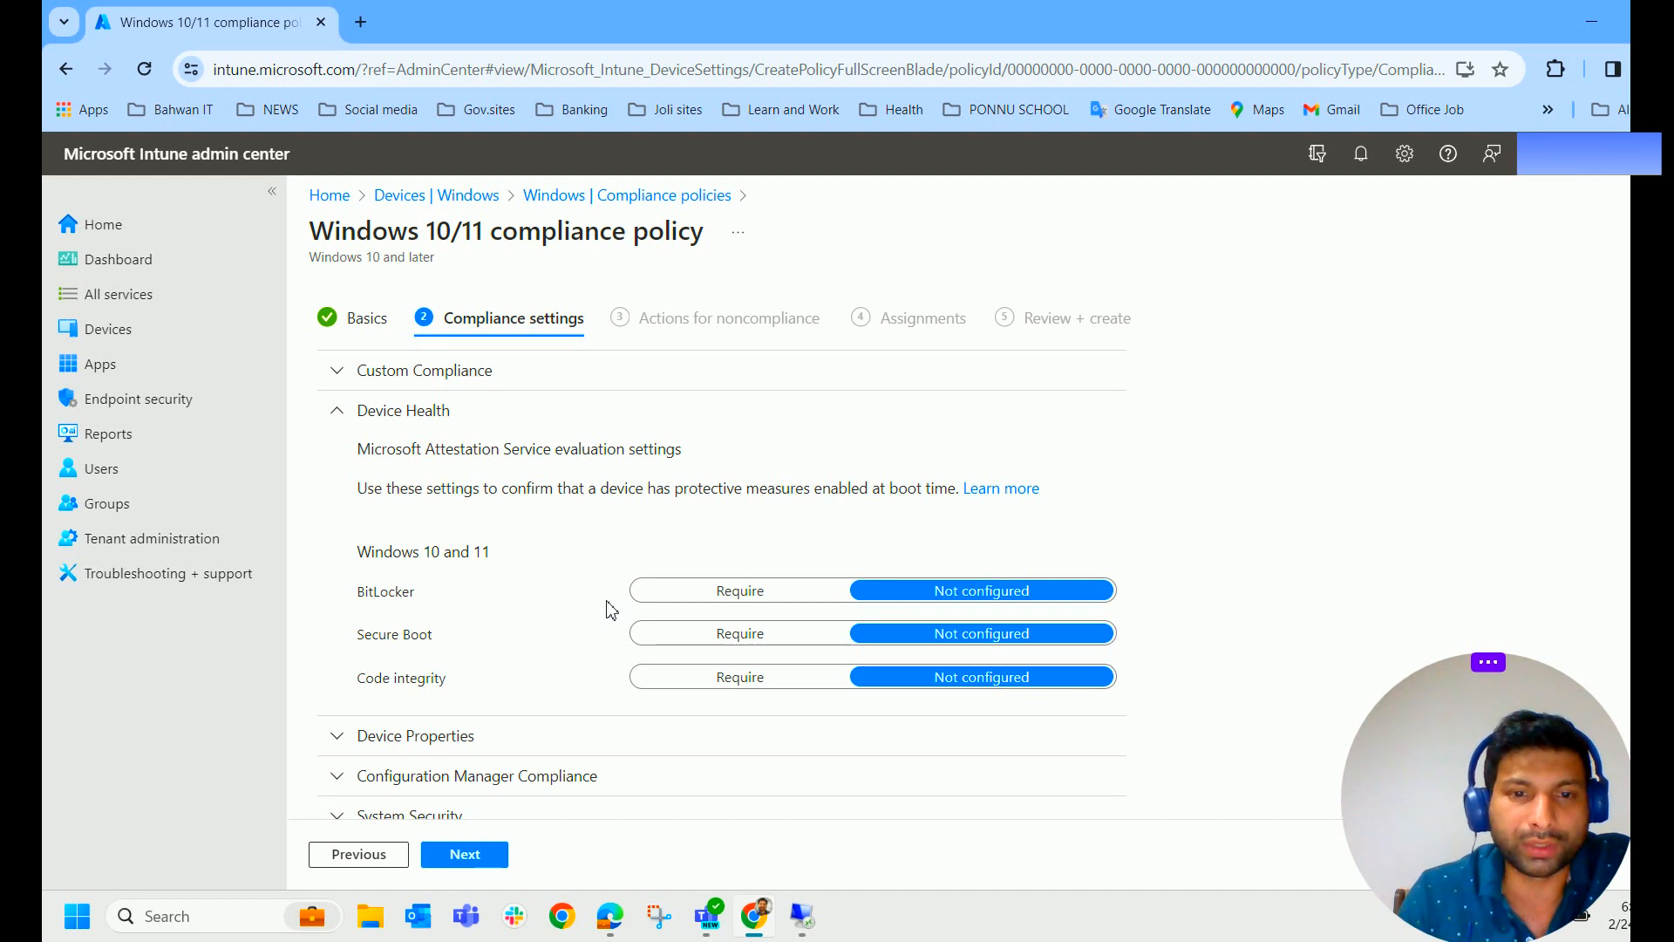
left_click(717, 596)
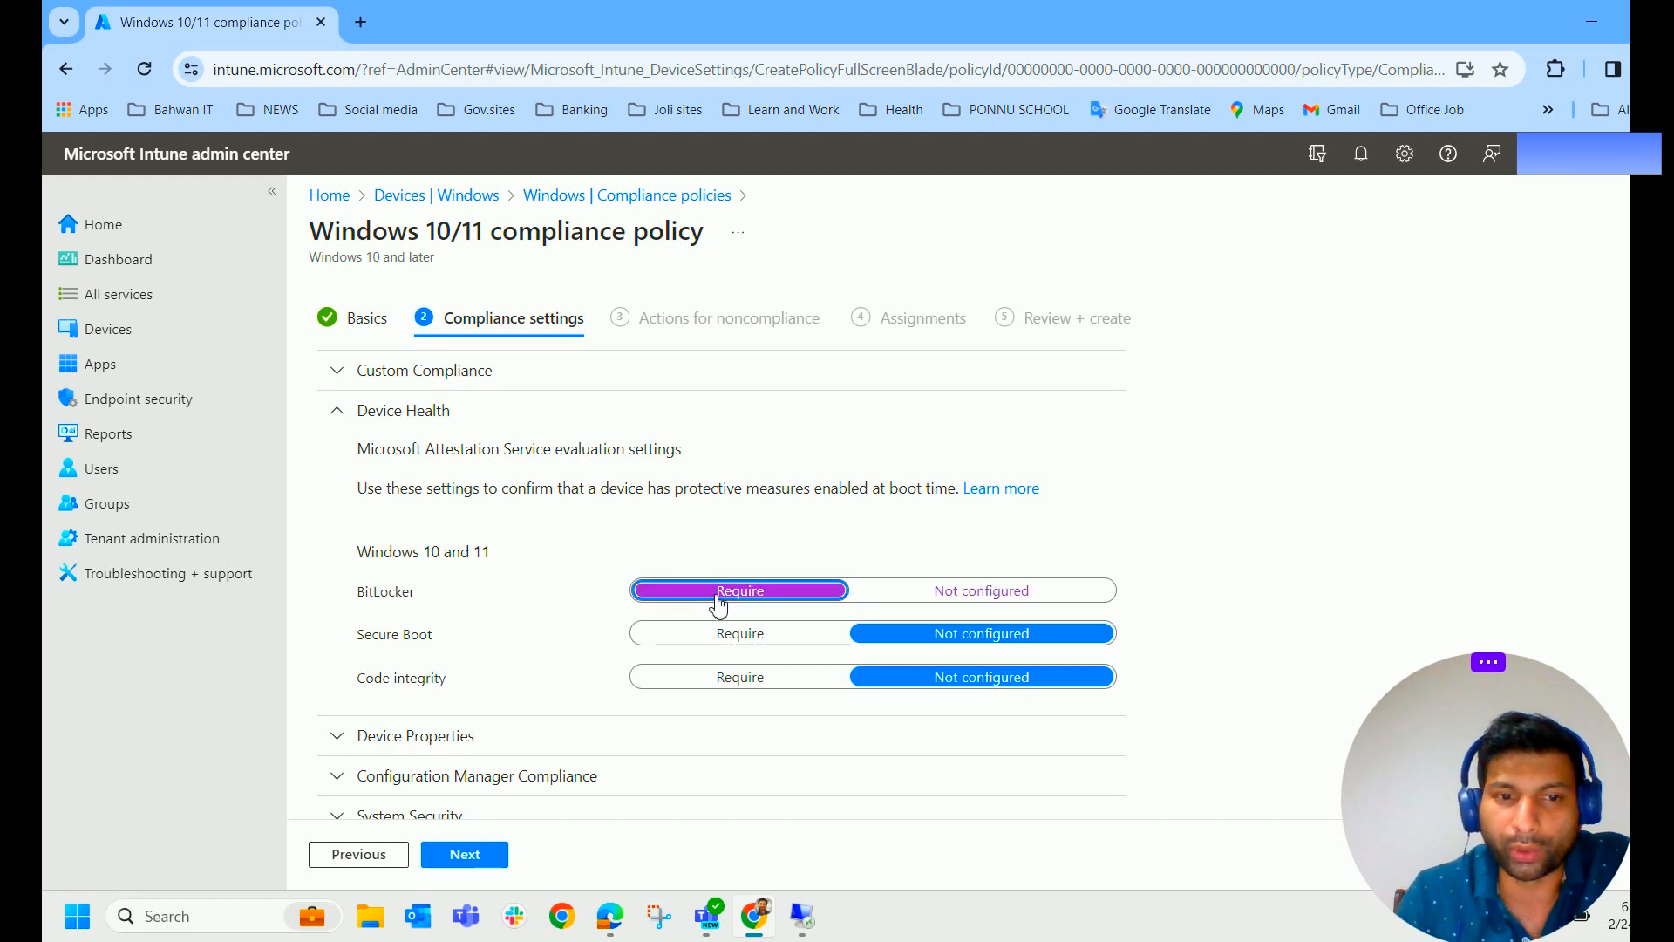
left_click(715, 647)
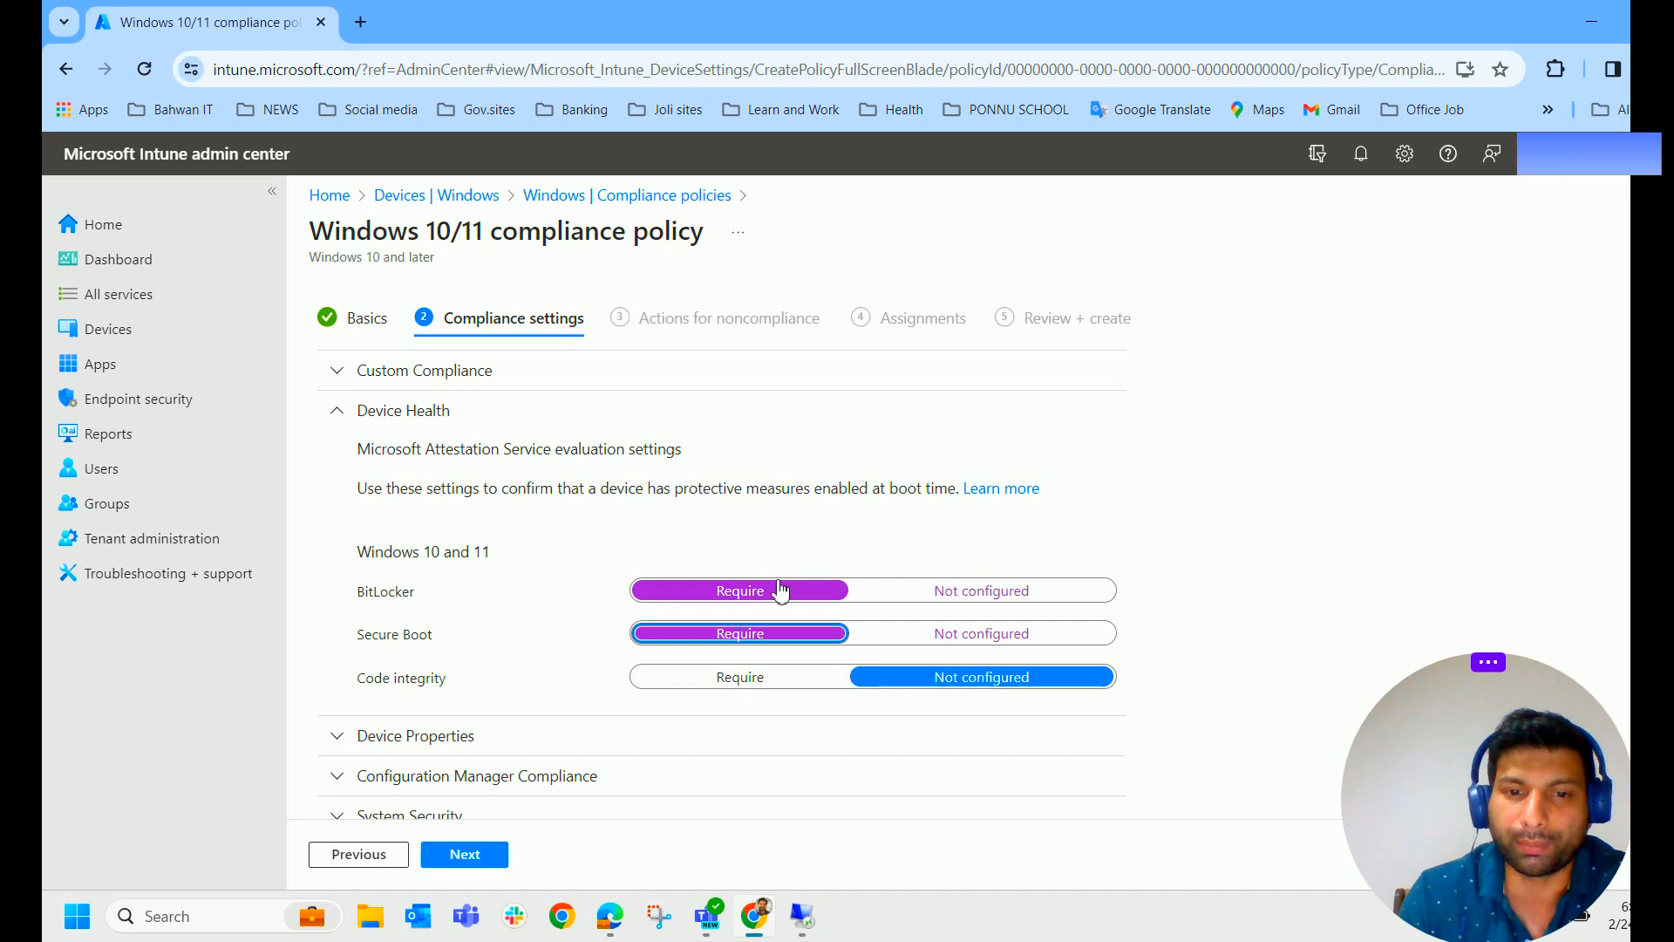
left_click(967, 593)
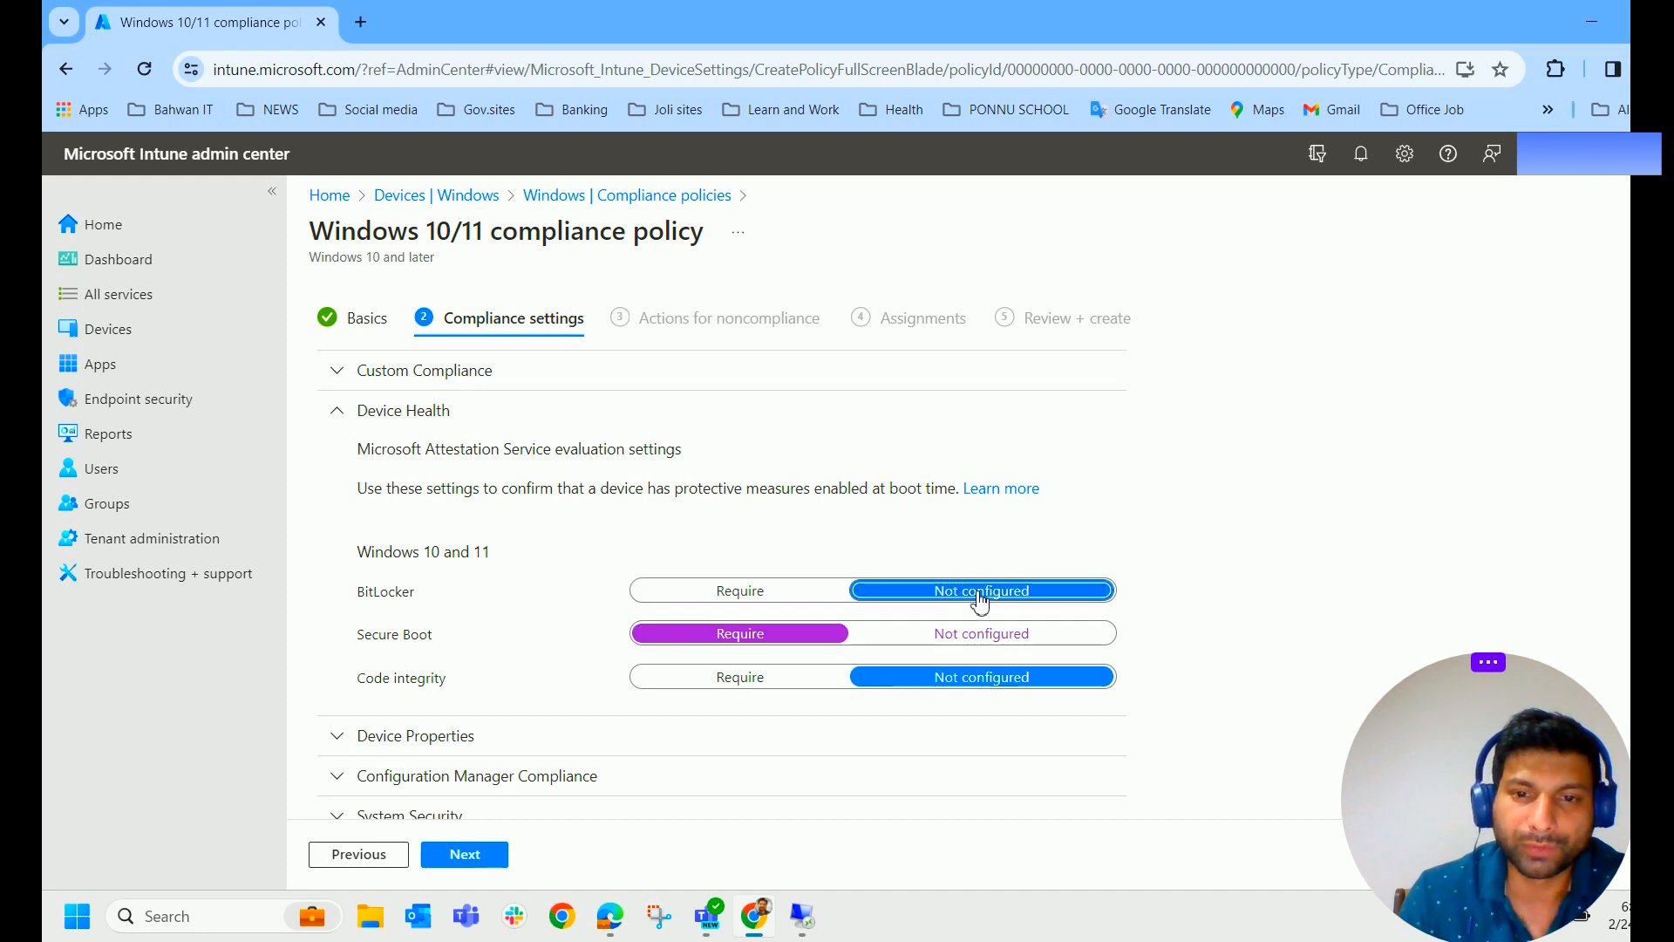
left_click(971, 634)
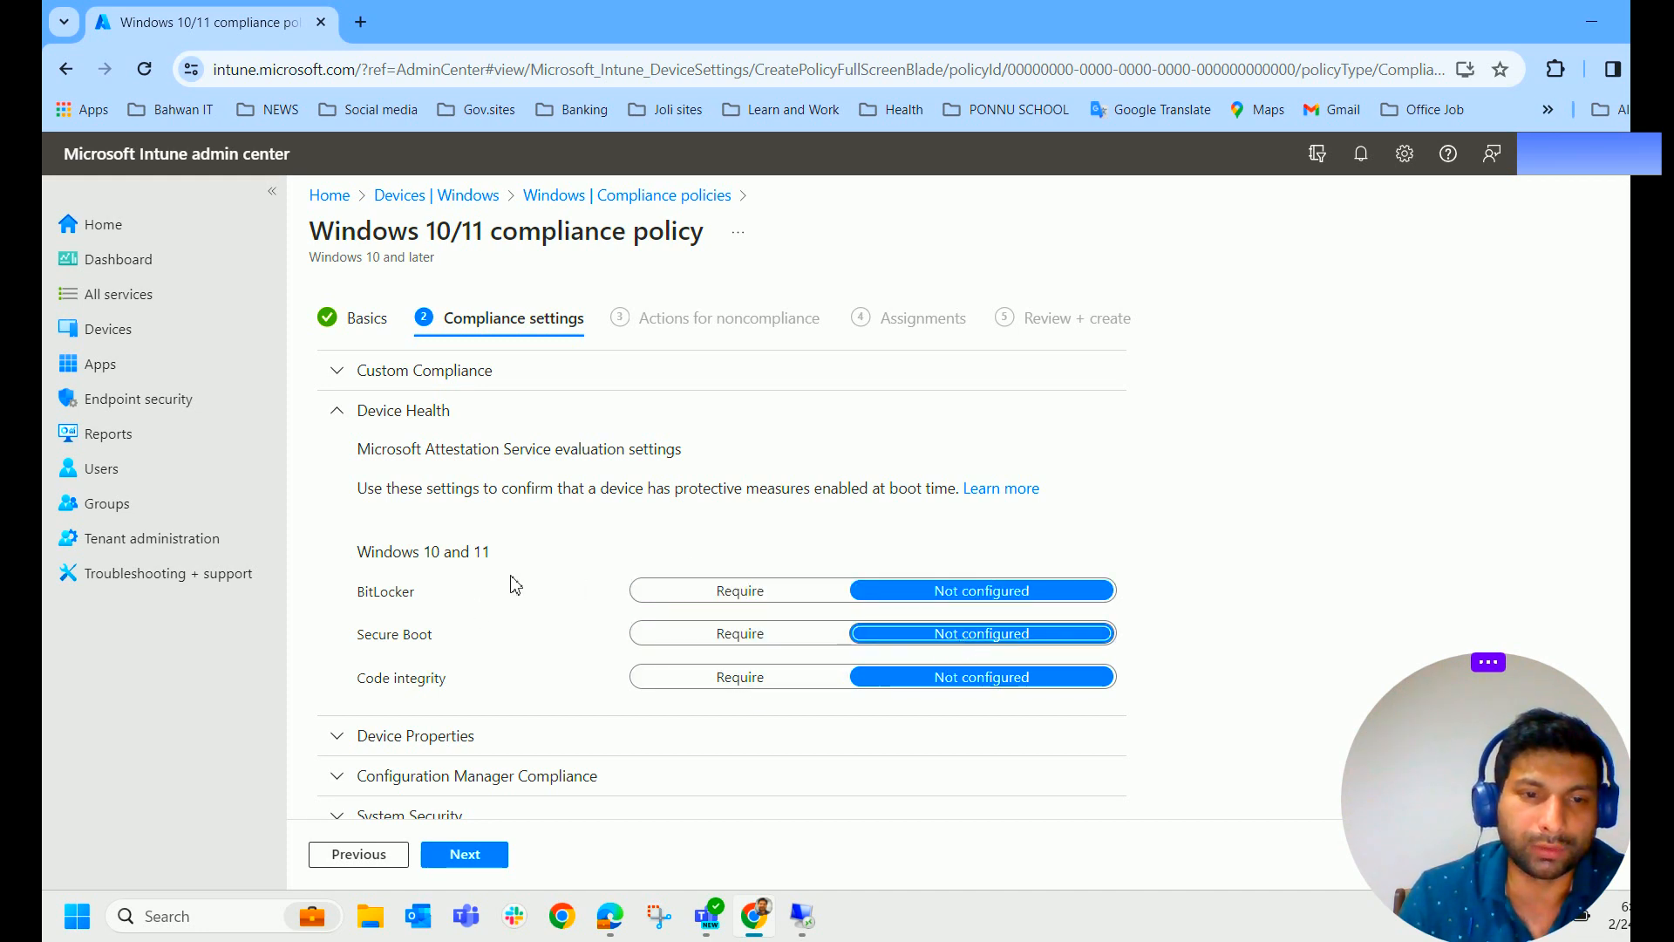
Collapse Device Health, expand Device Properties, and review the operating system version and valid build settings.
scroll(512, 583, "down", 2)
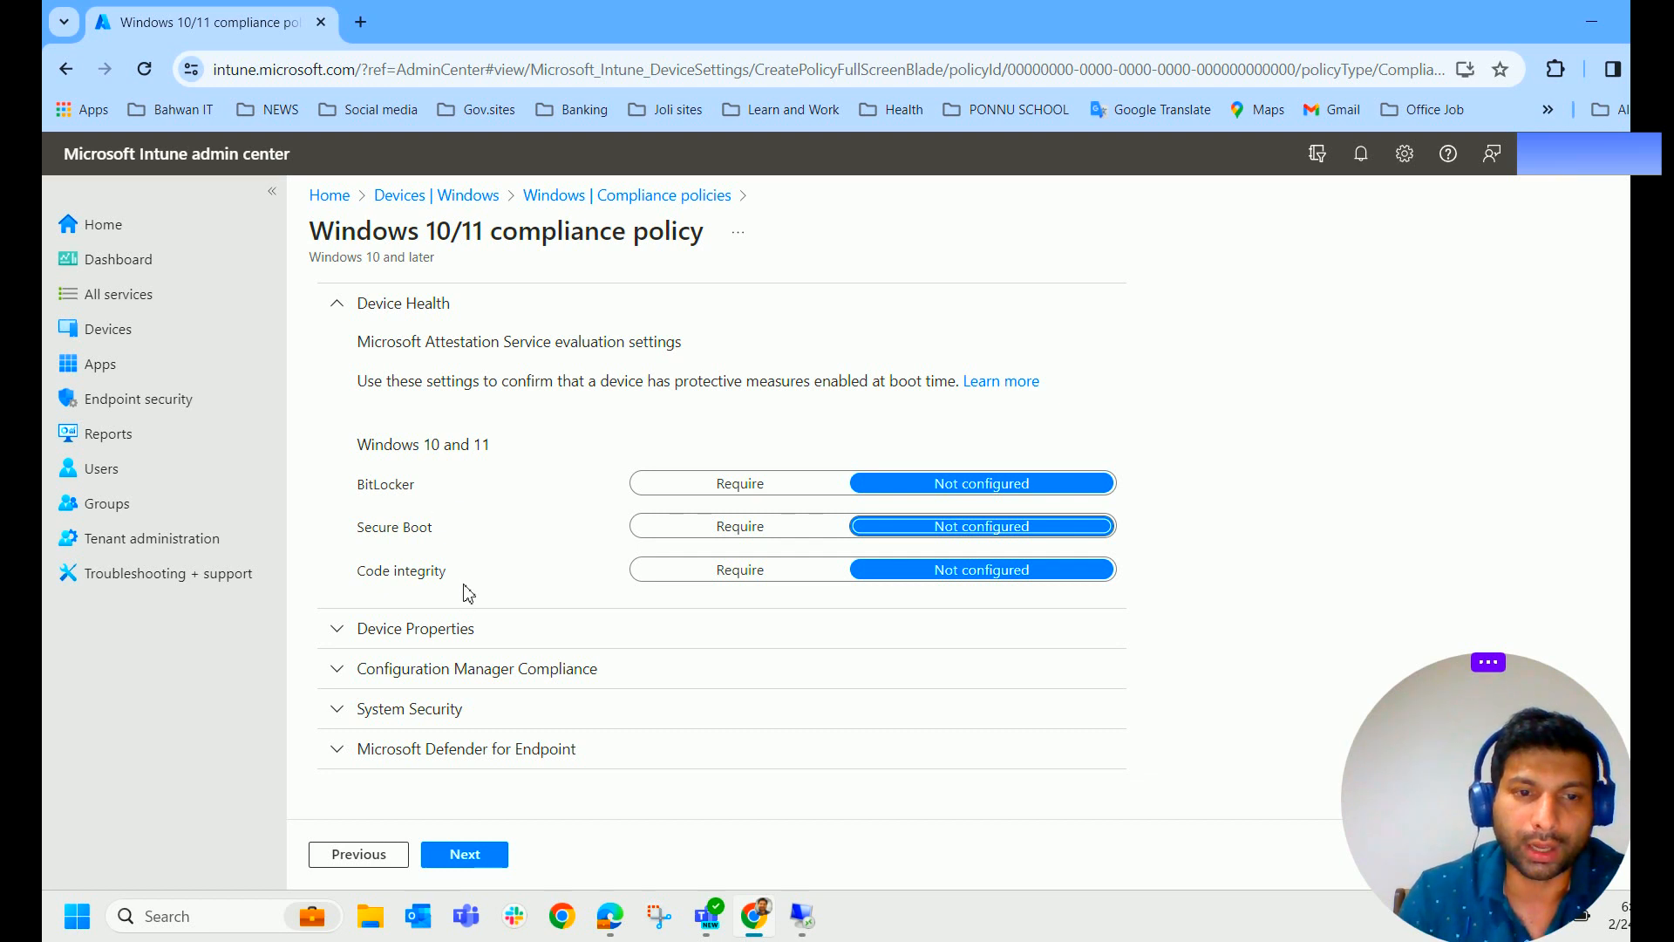
left_click(337, 304)
left_click(335, 460)
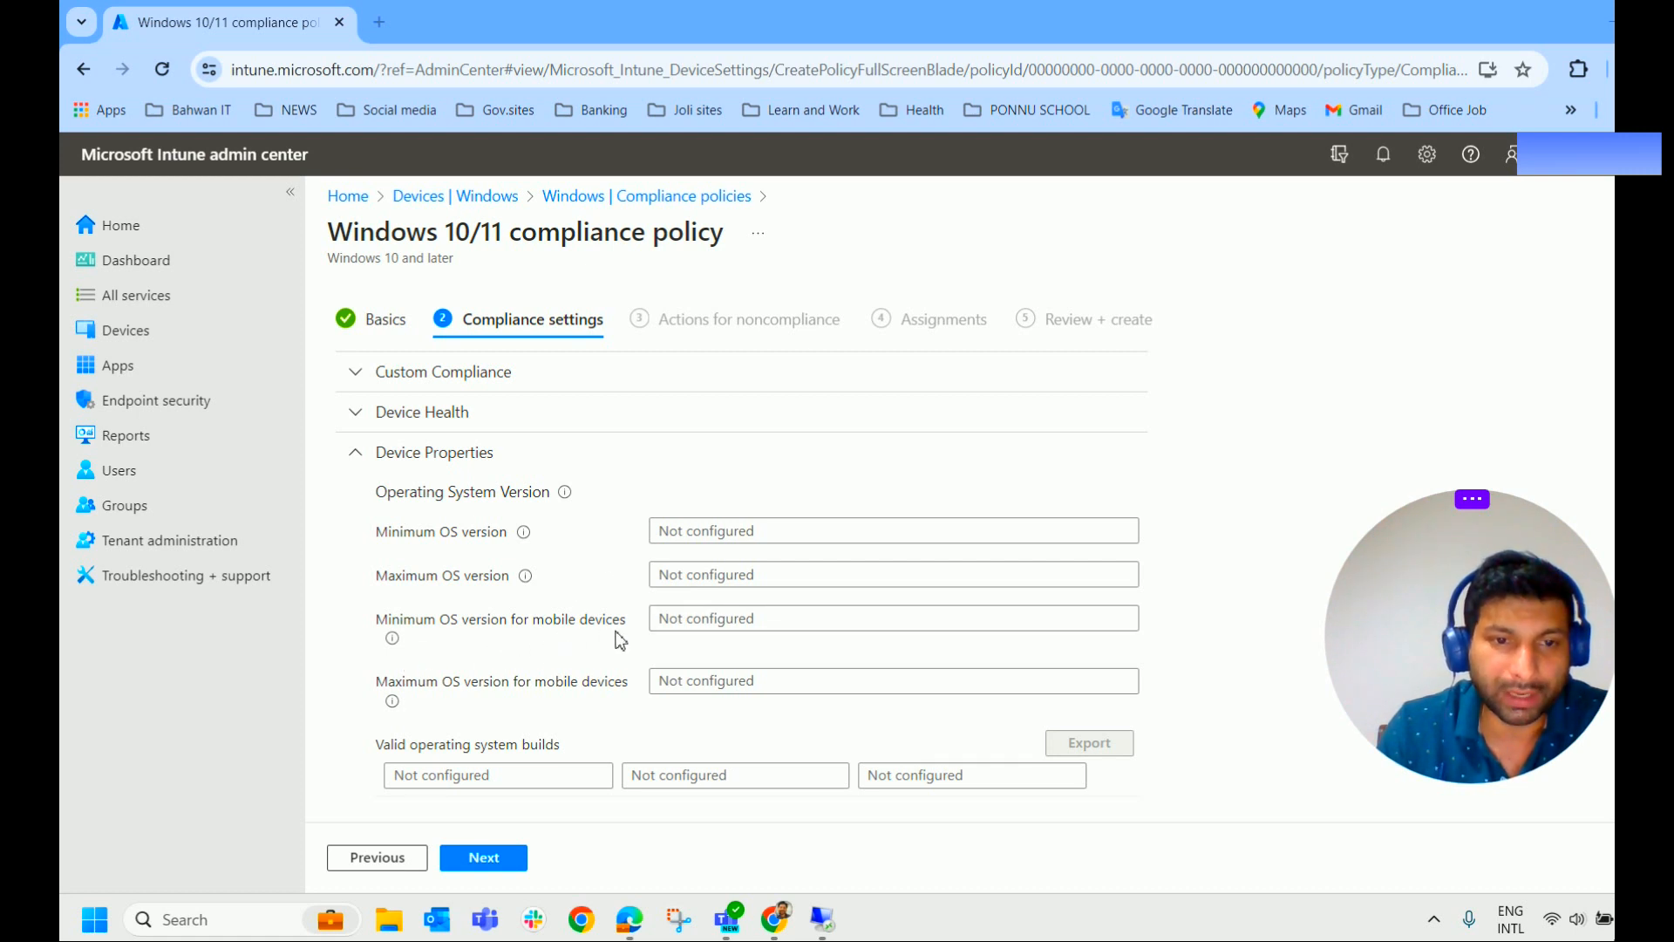
scroll(649, 643, "down", 2)
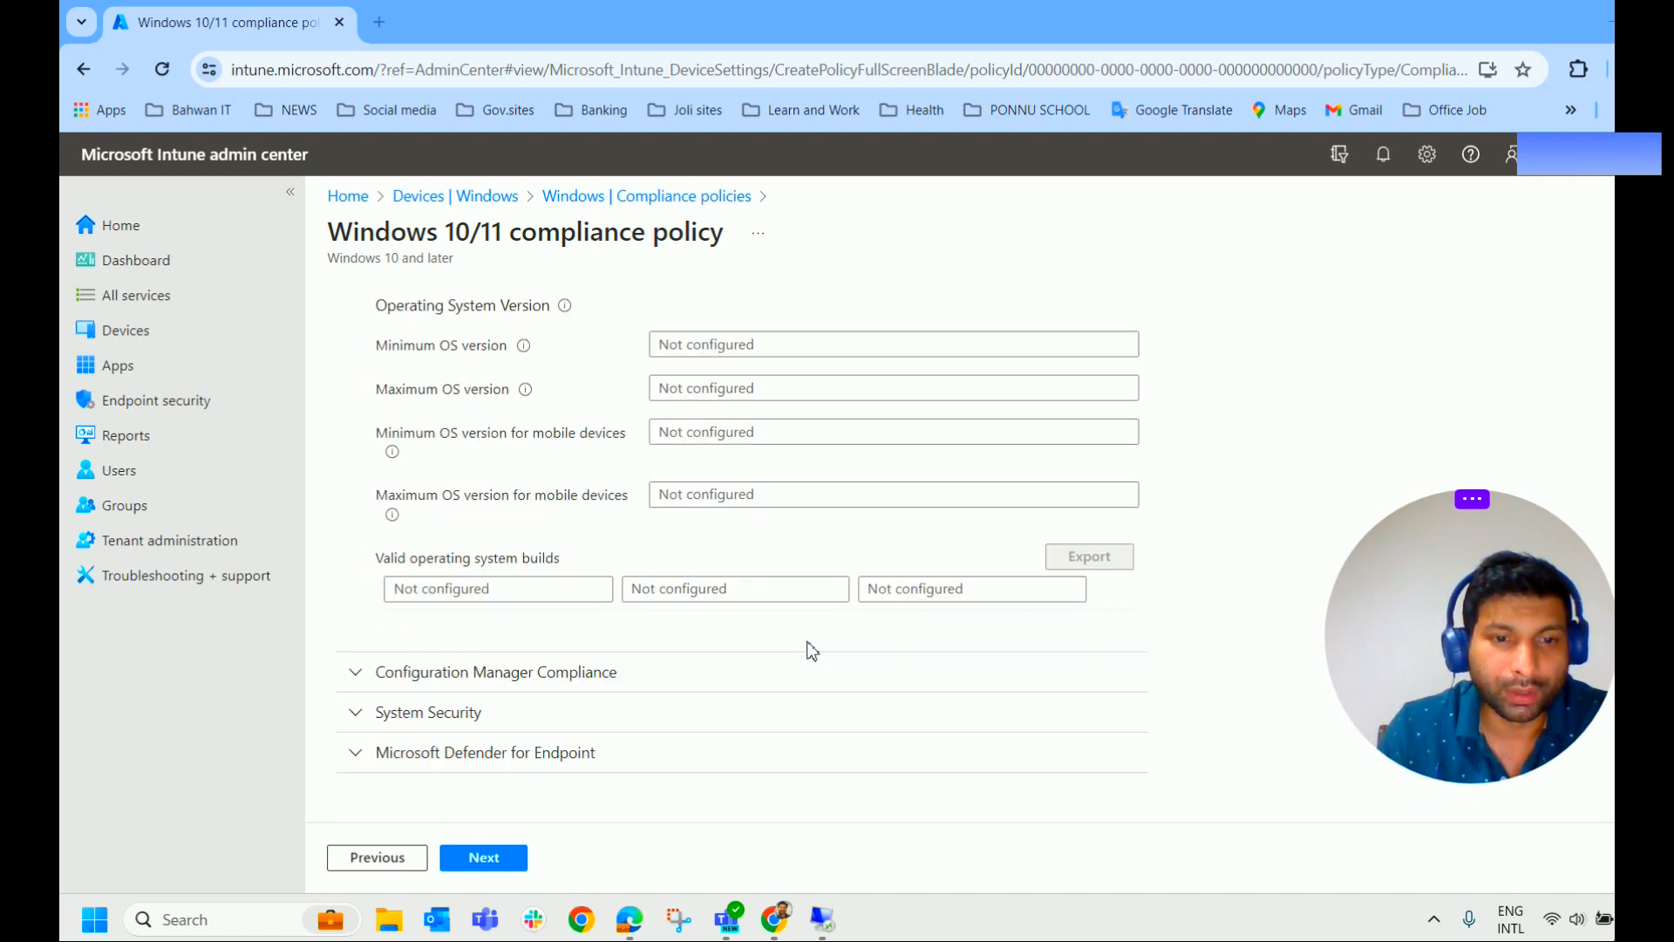
scroll(453, 462, "up", 2)
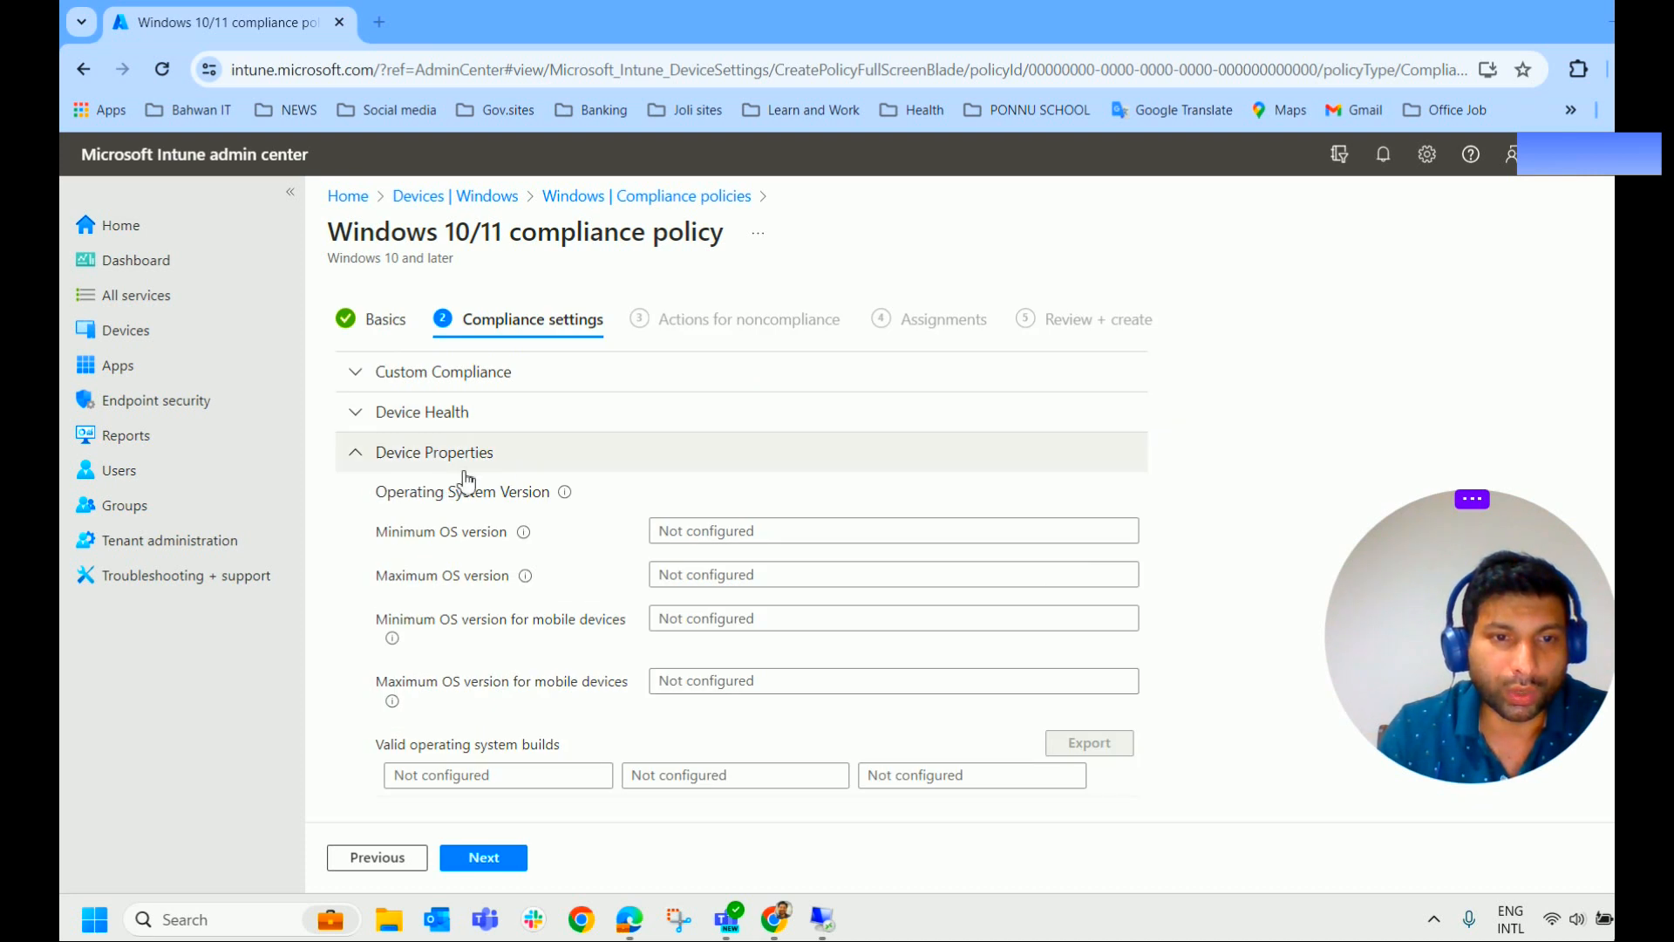
Collapse Device Properties, expand System Security, and set Firewall to Require under Device Security.
left_click(354, 452)
left_click(356, 534)
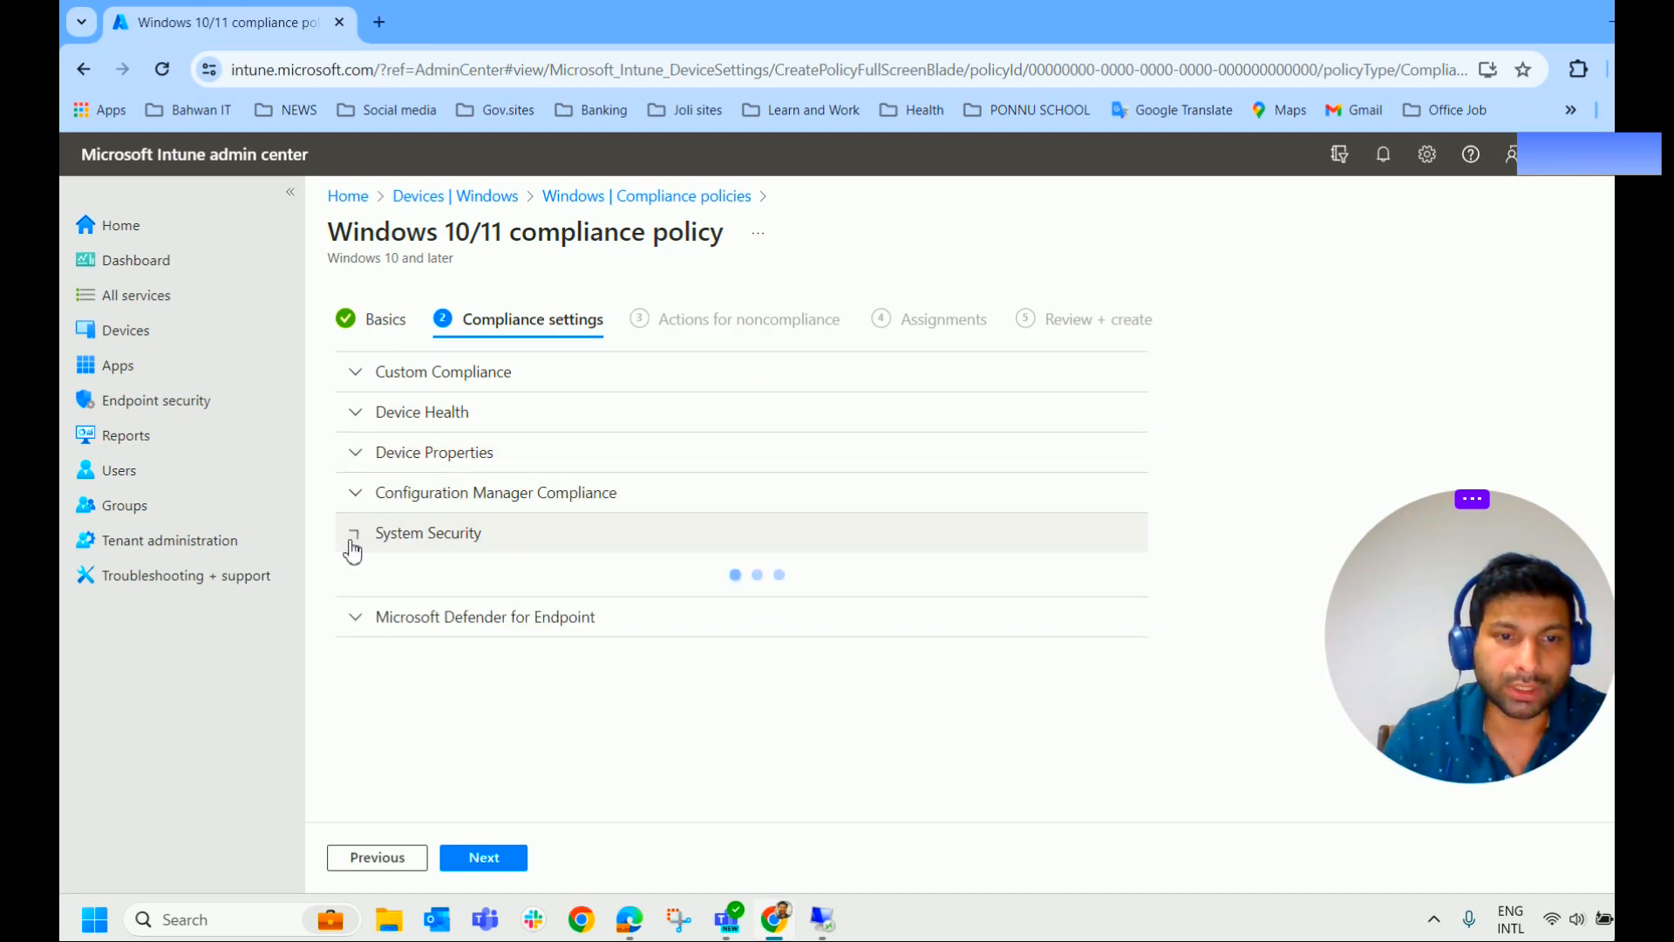
scroll(630, 565, "down", 1)
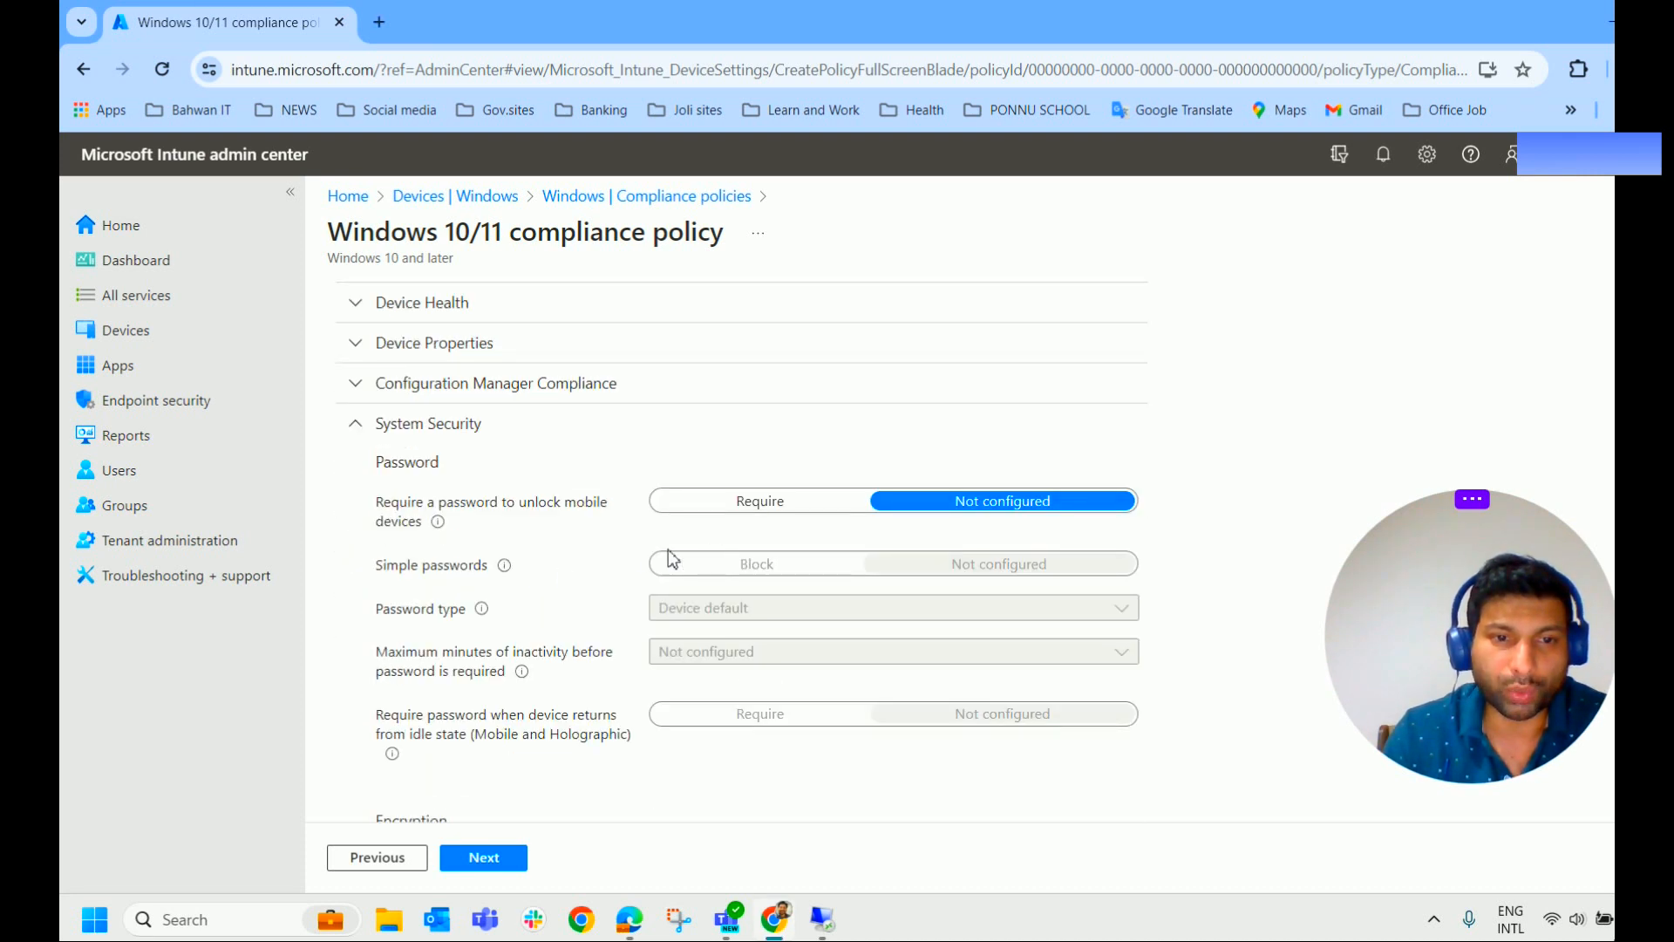
scroll(574, 636, "down", 1)
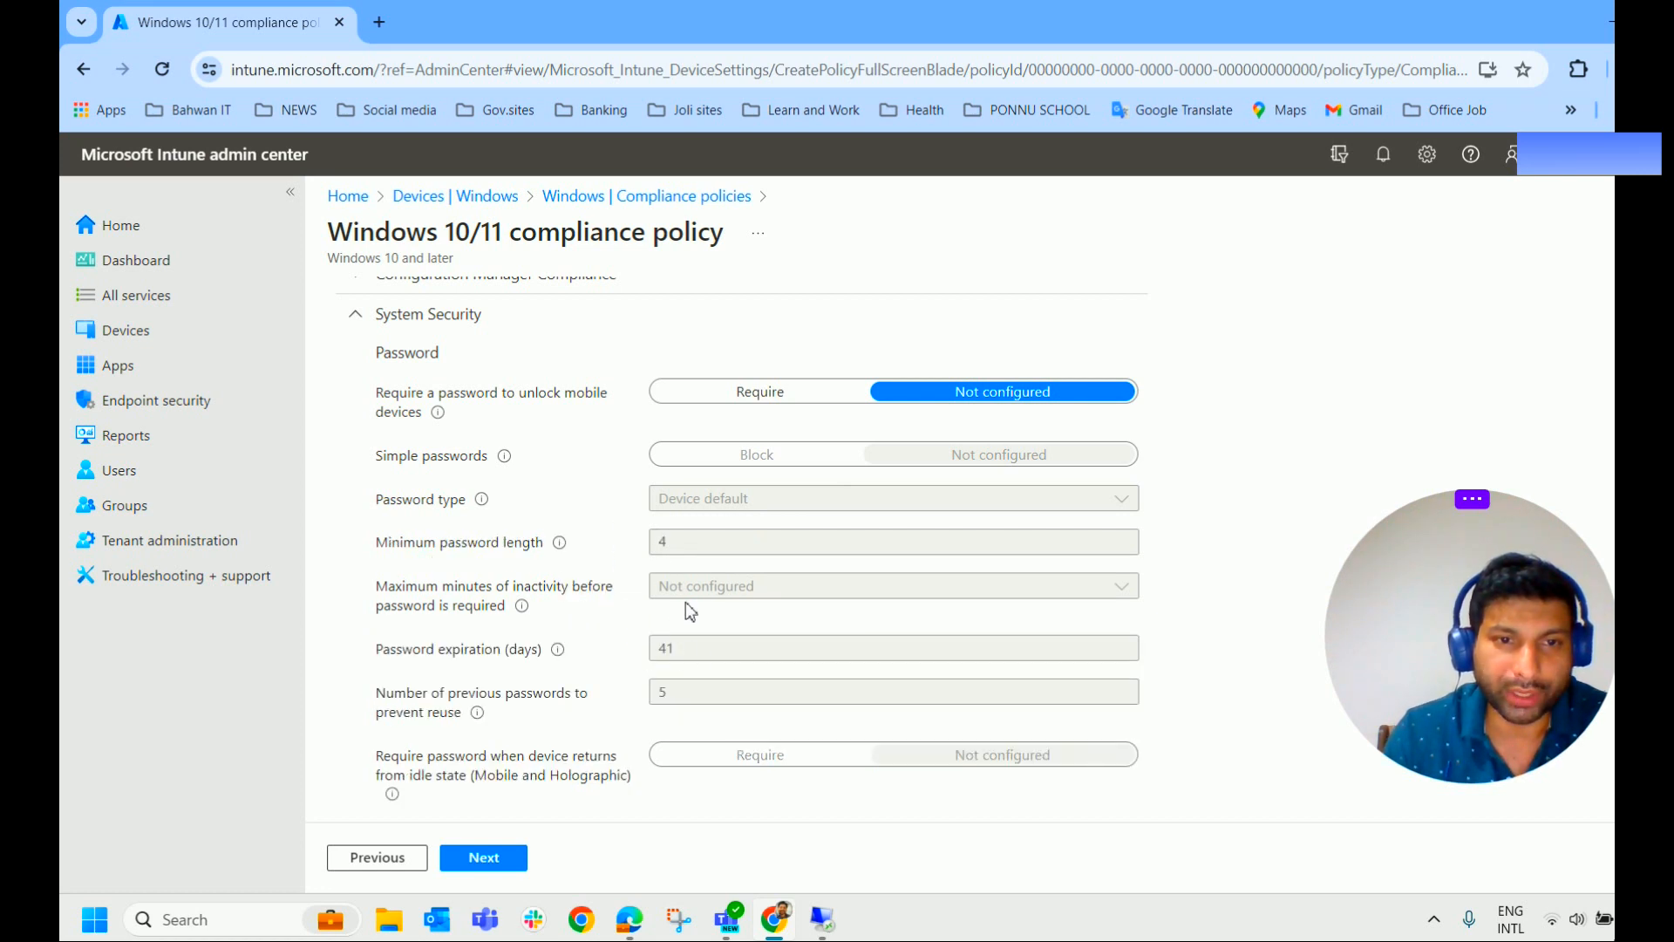
scroll(590, 540, "down", 2)
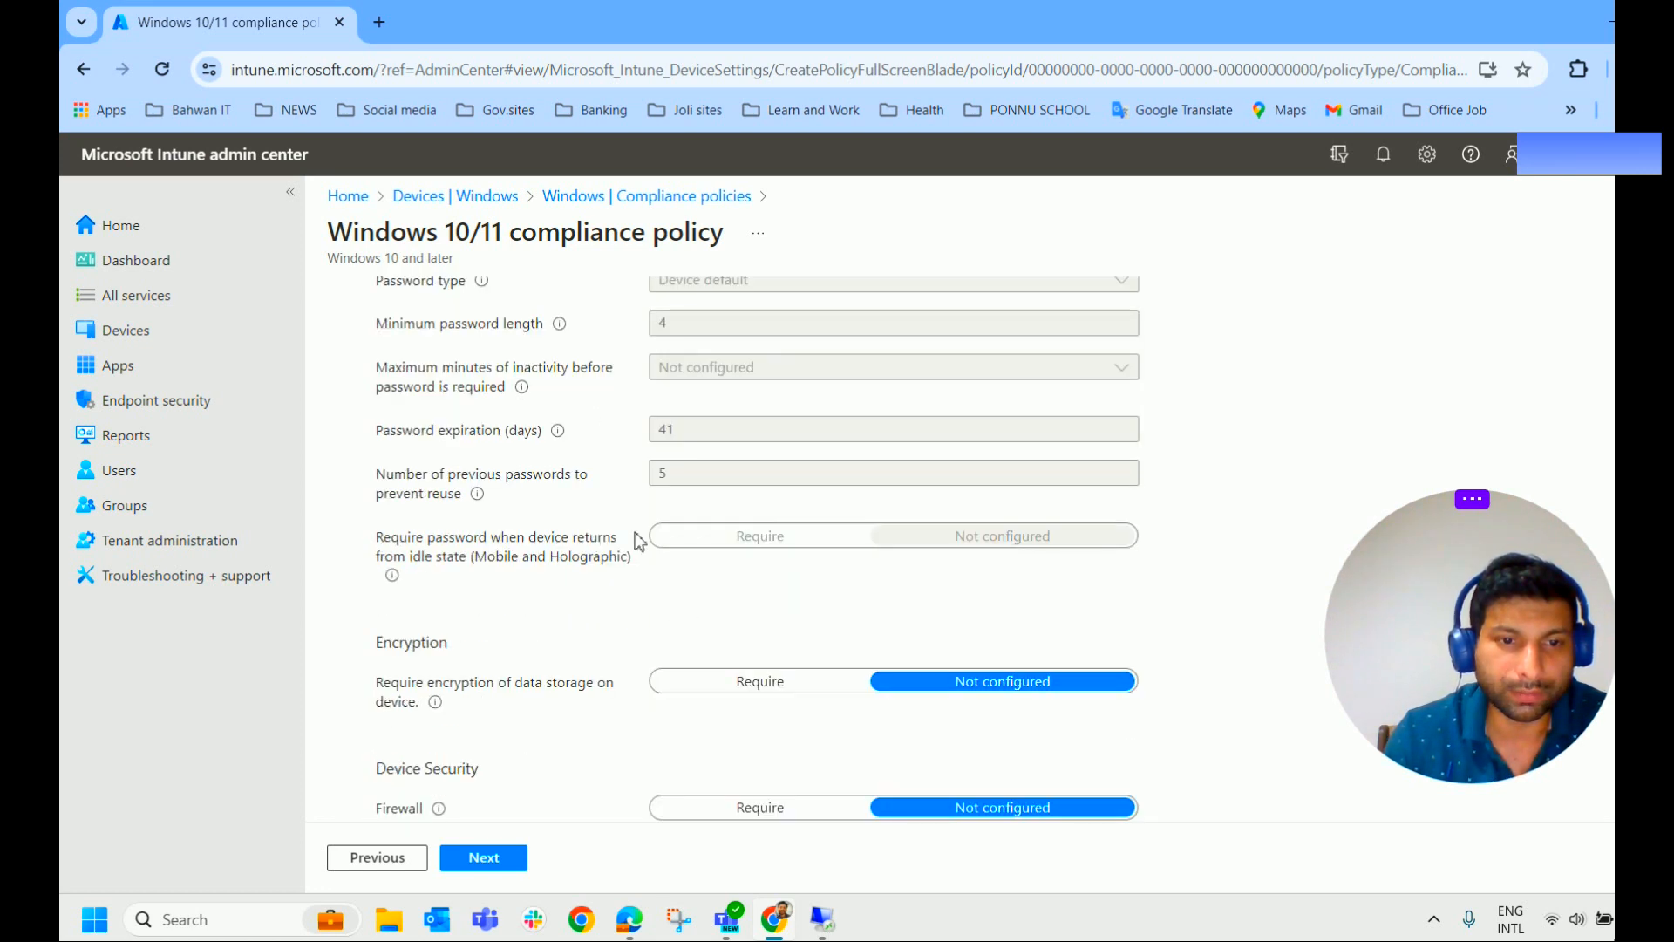
scroll(639, 541, "down", 1)
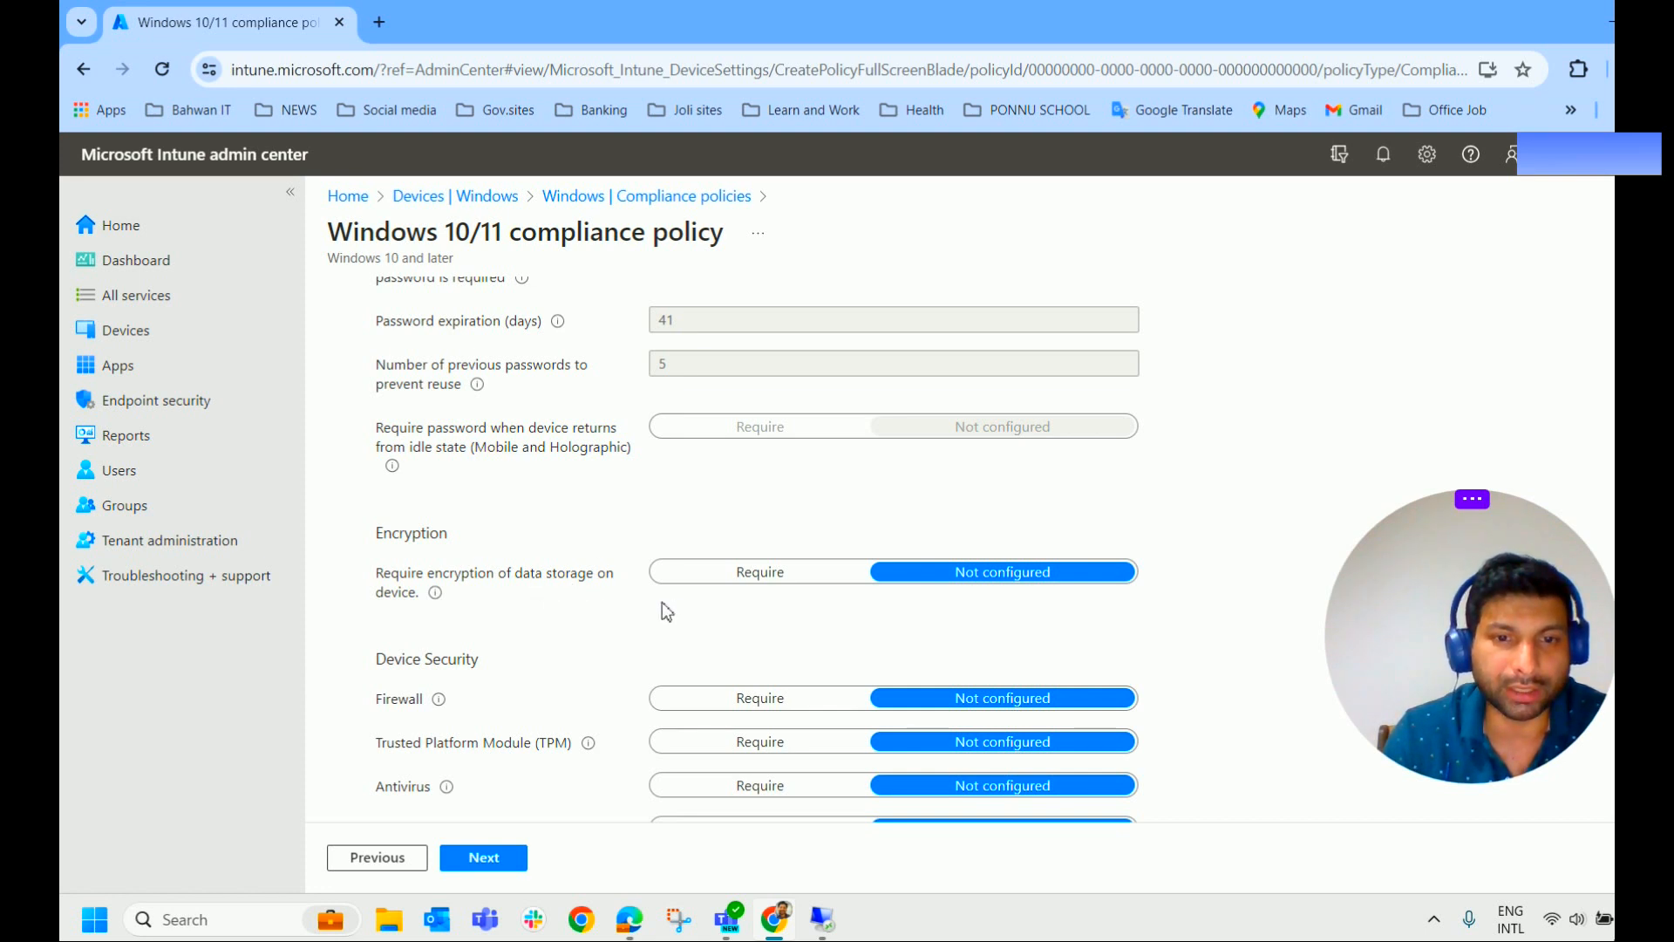
scroll(715, 567, "down", 1)
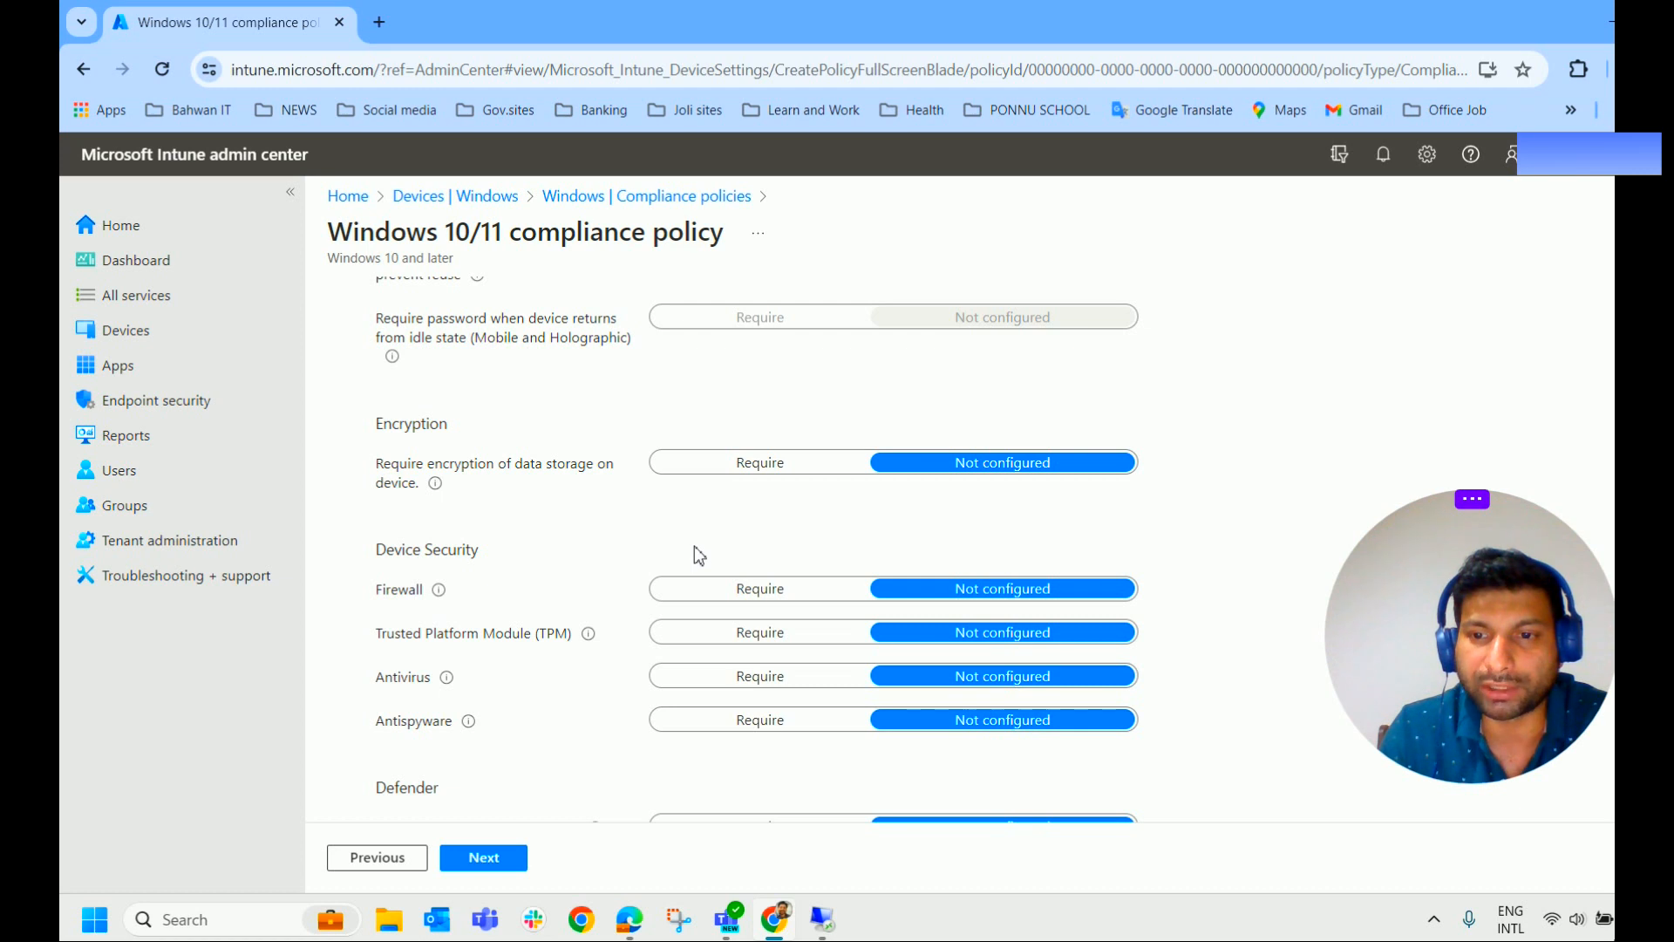
left_click(739, 598)
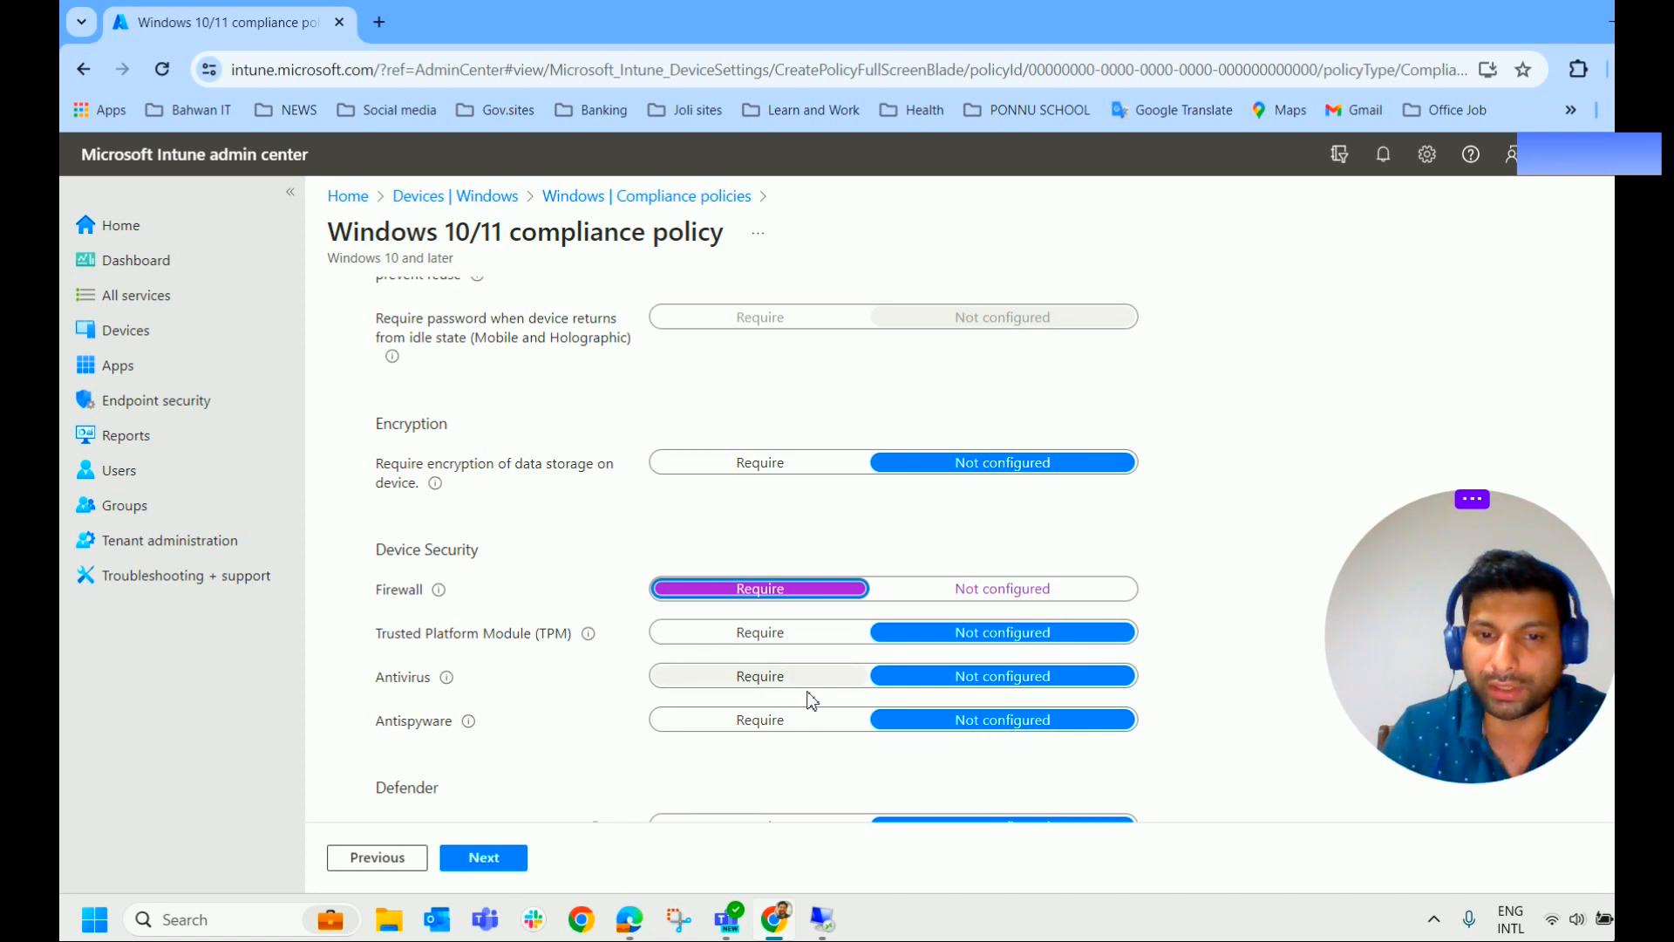
Set the minimum OS version to 10 and the maximum to 11 in Device Properties, and proceed to the noncompliance actions.
scroll(827, 691, "down", 3)
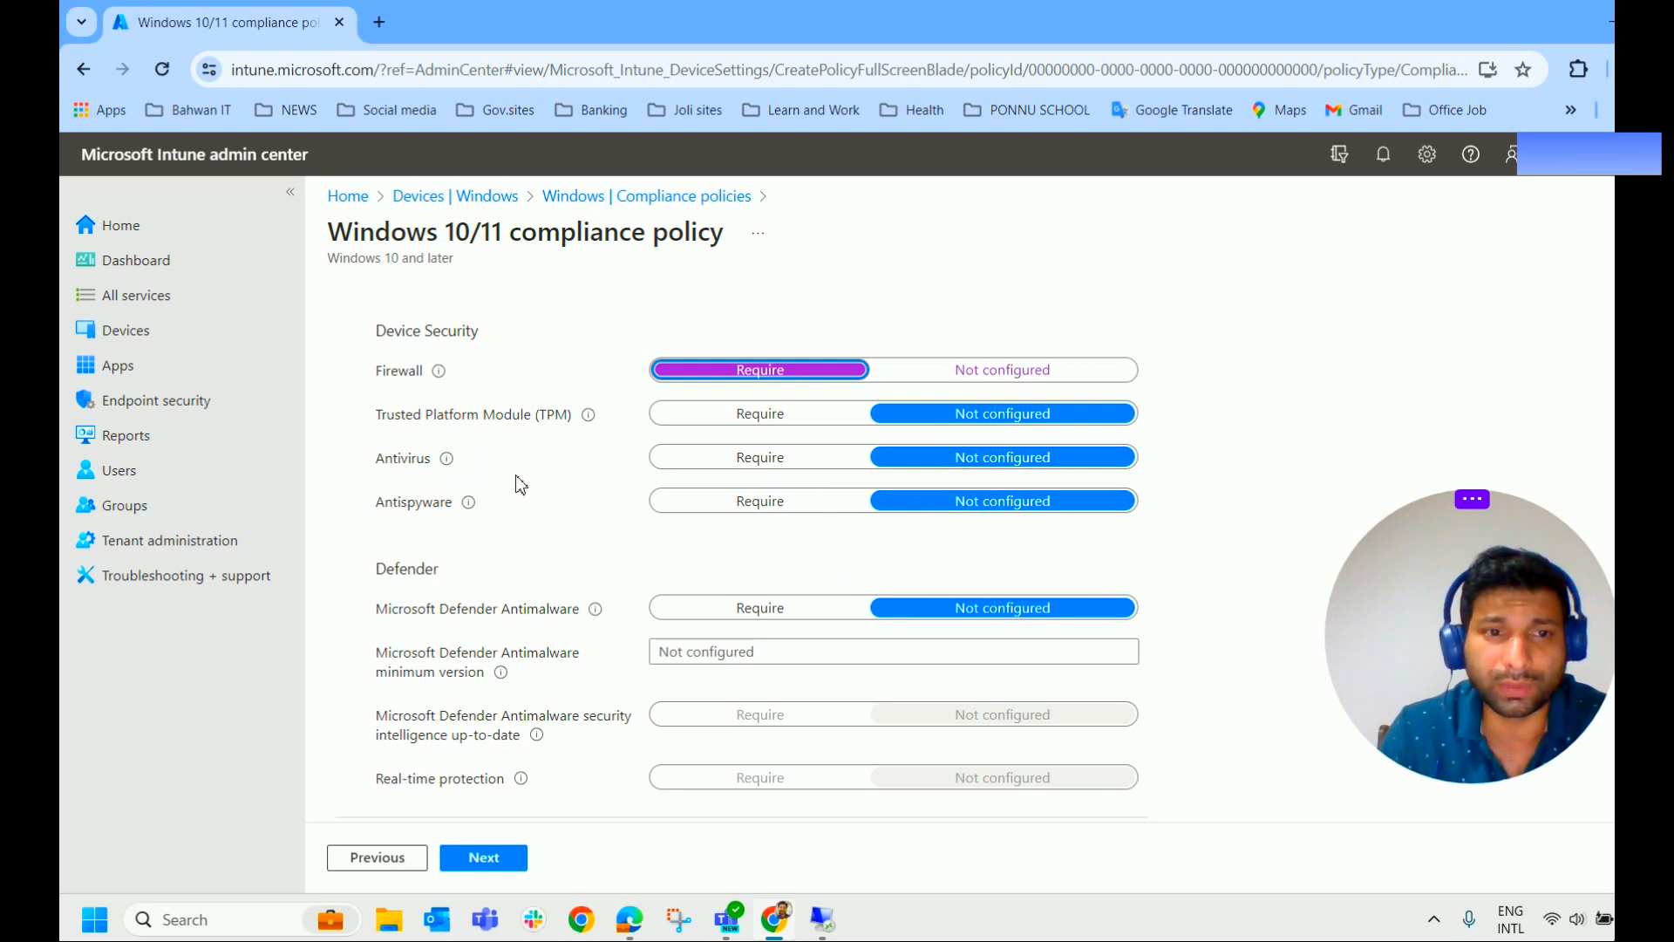
scroll(733, 510, "up", 1)
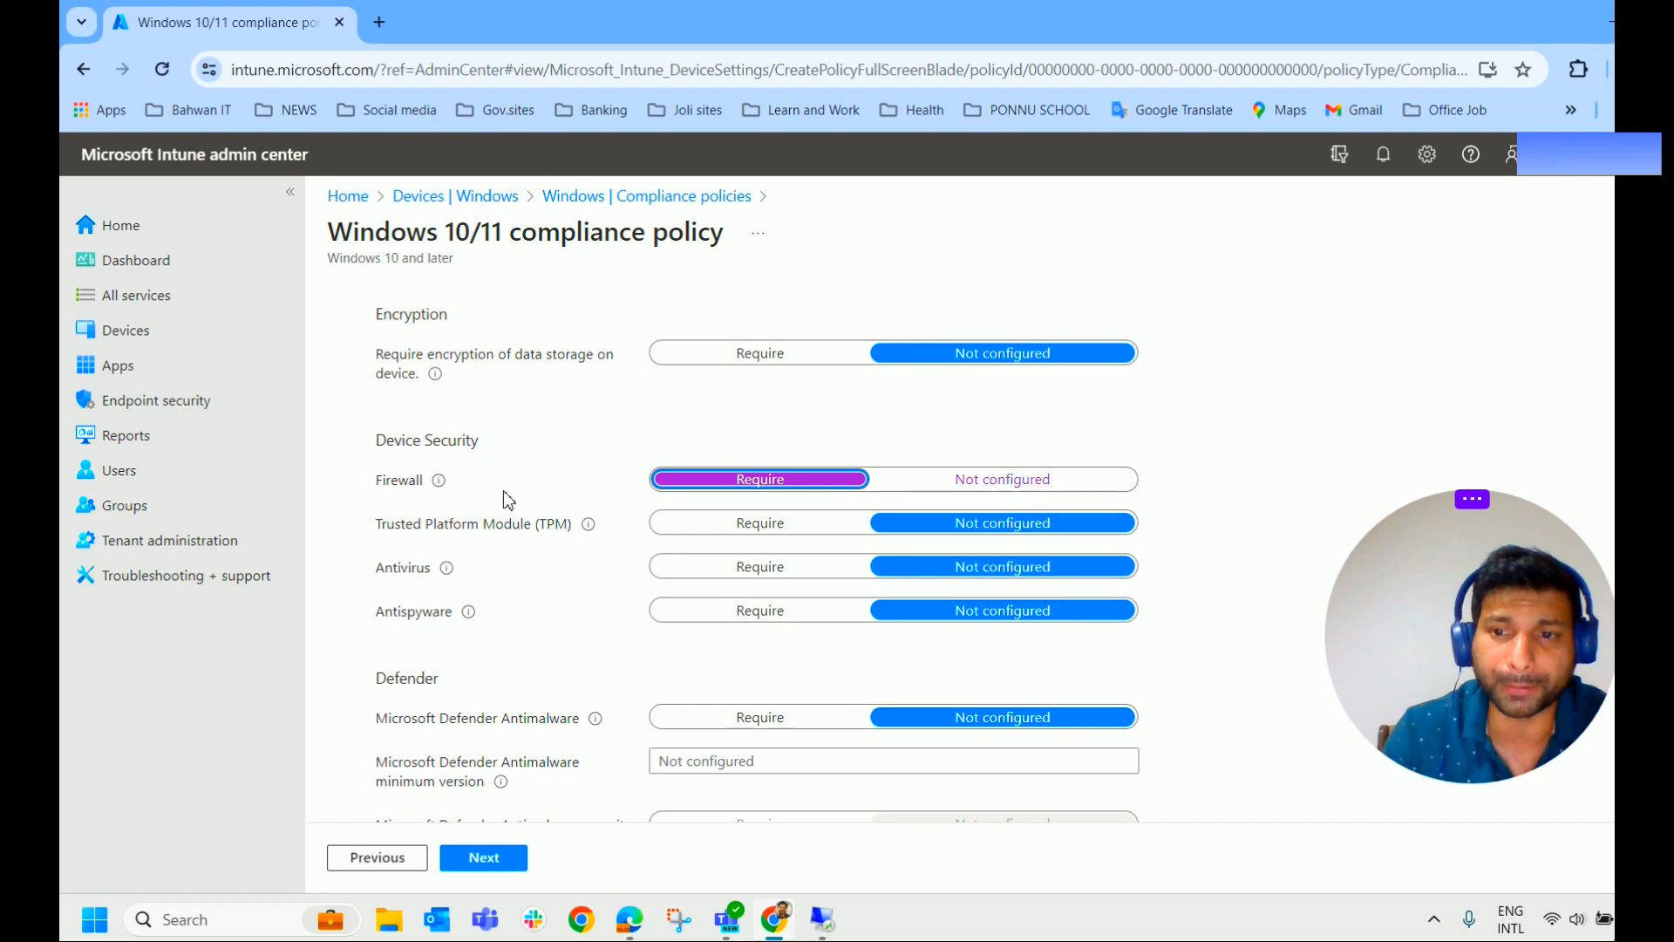
scroll(510, 499, "down", 1)
scroll(703, 677, "up", 6)
scroll(703, 669, "up", 3)
scroll(684, 661, "down", 3)
scroll(684, 661, "up", 3)
left_click(354, 494)
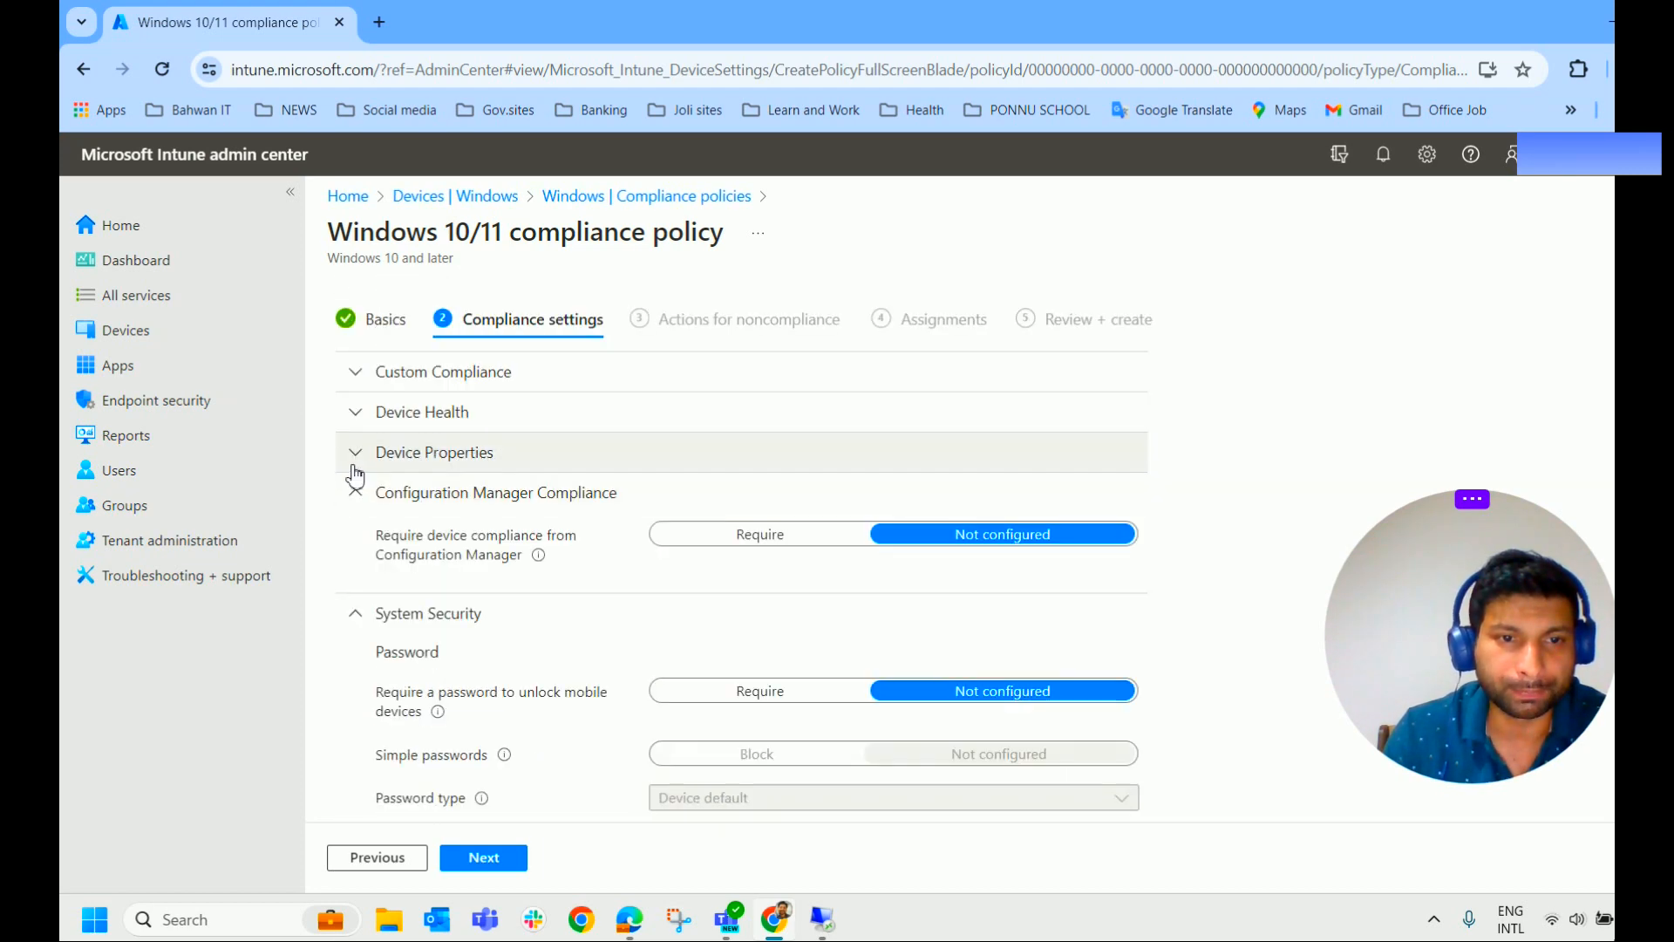
left_click(355, 453)
left_click(743, 532)
type("10")
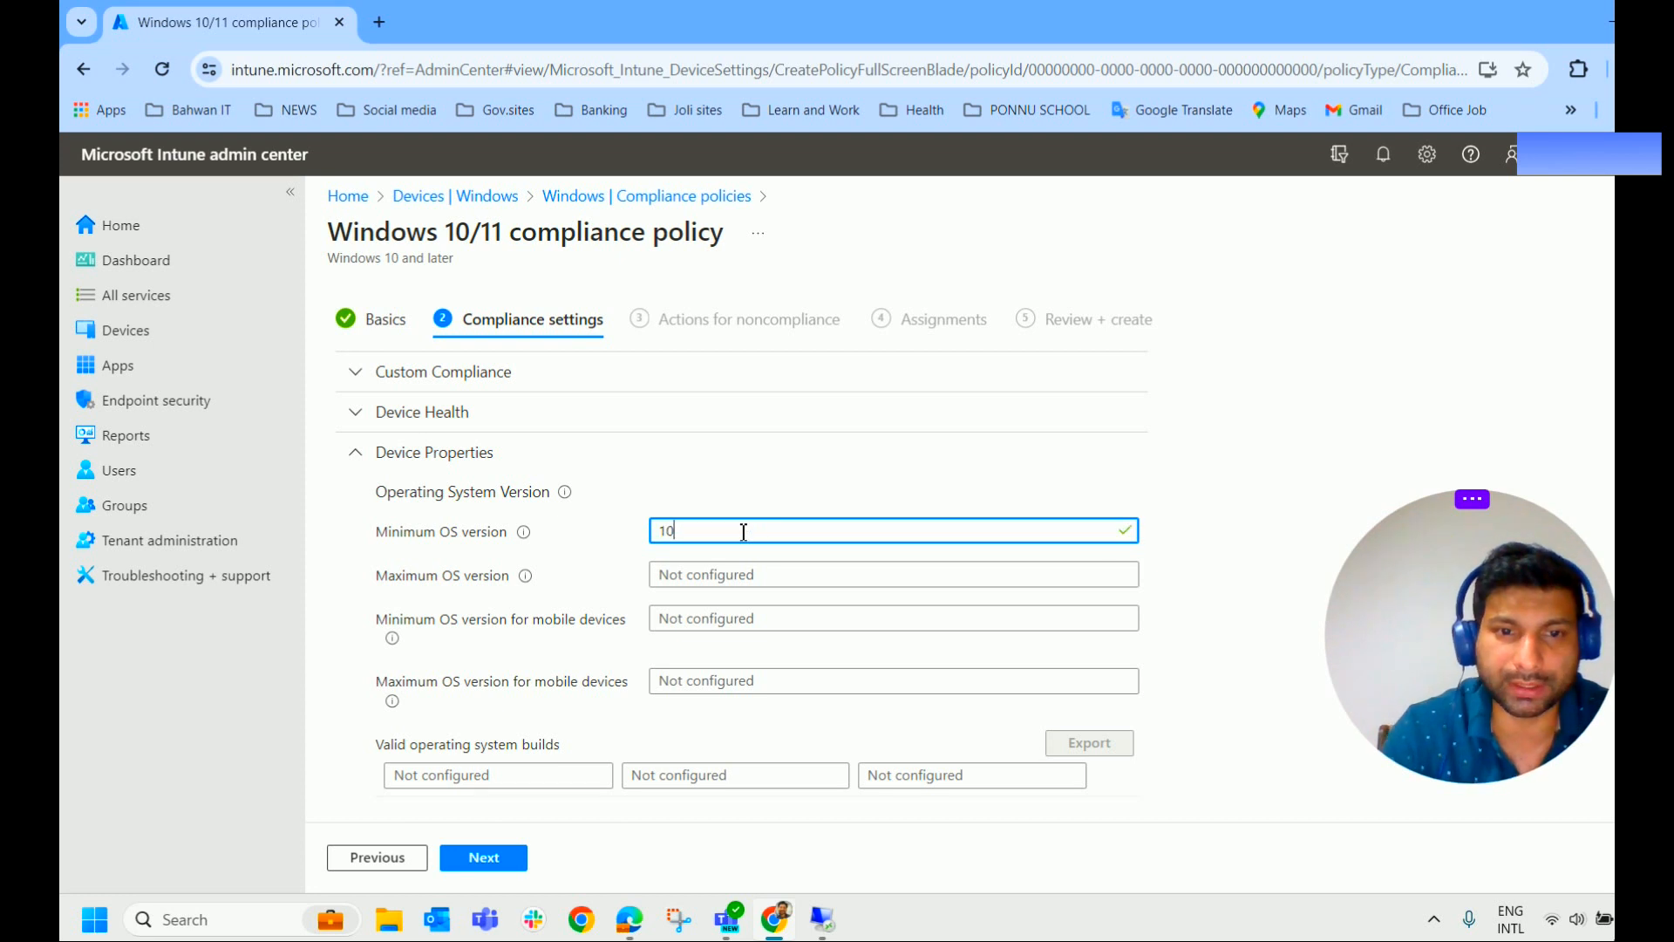
left_click(747, 578)
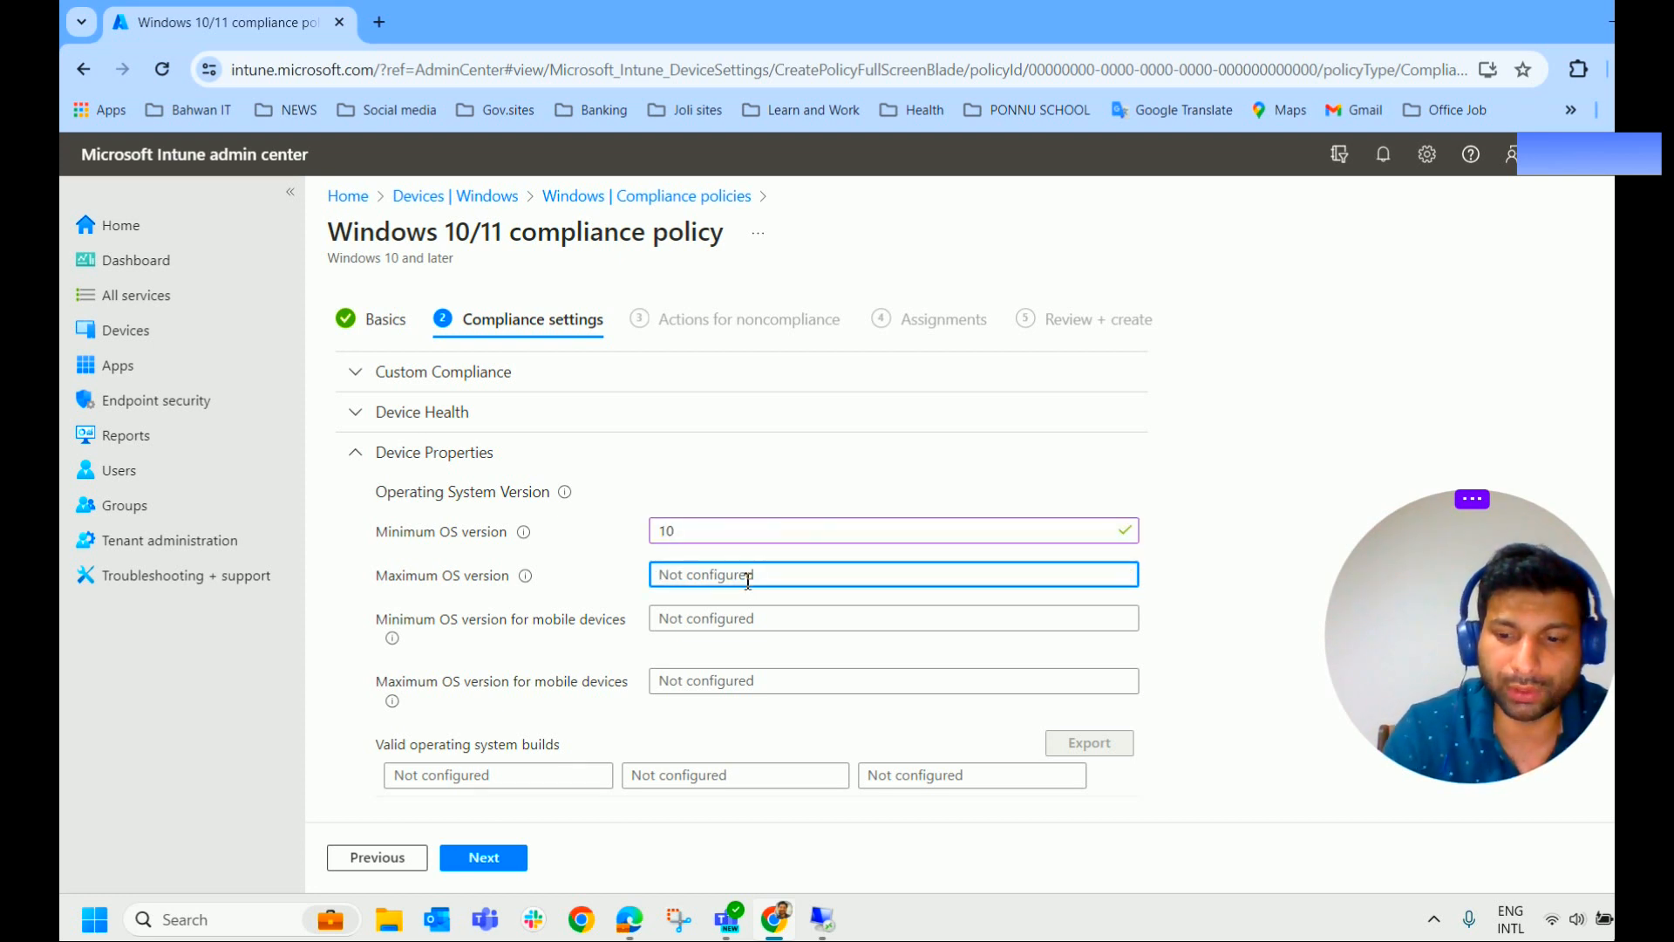
type("11")
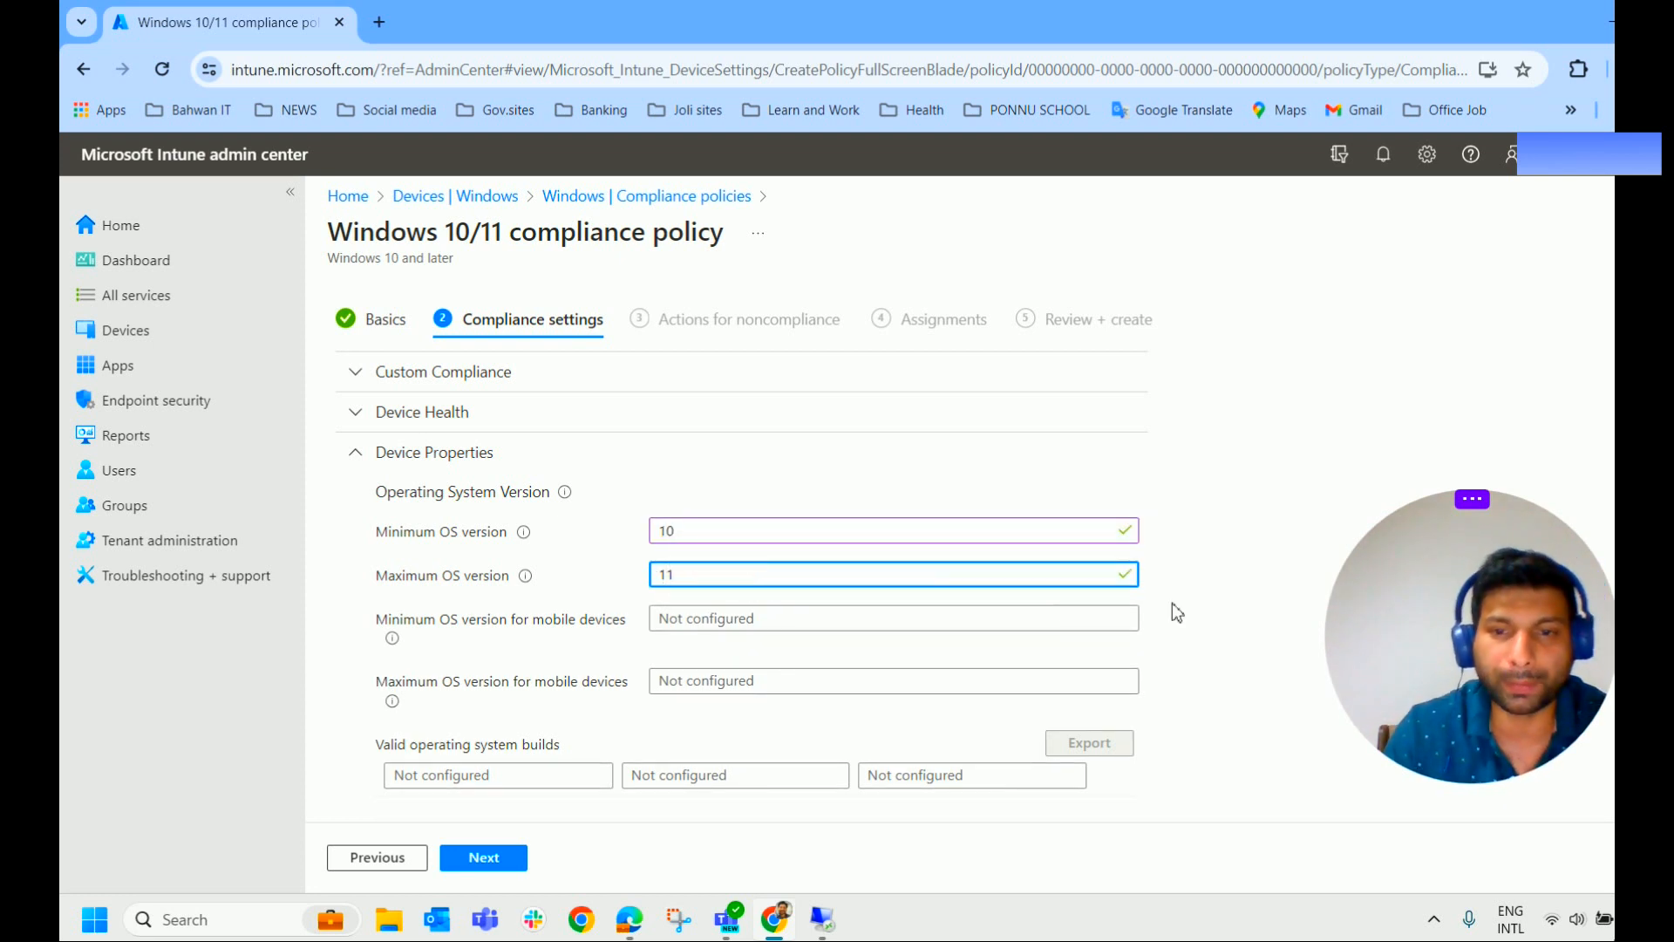
scroll(1185, 603, "down", 10)
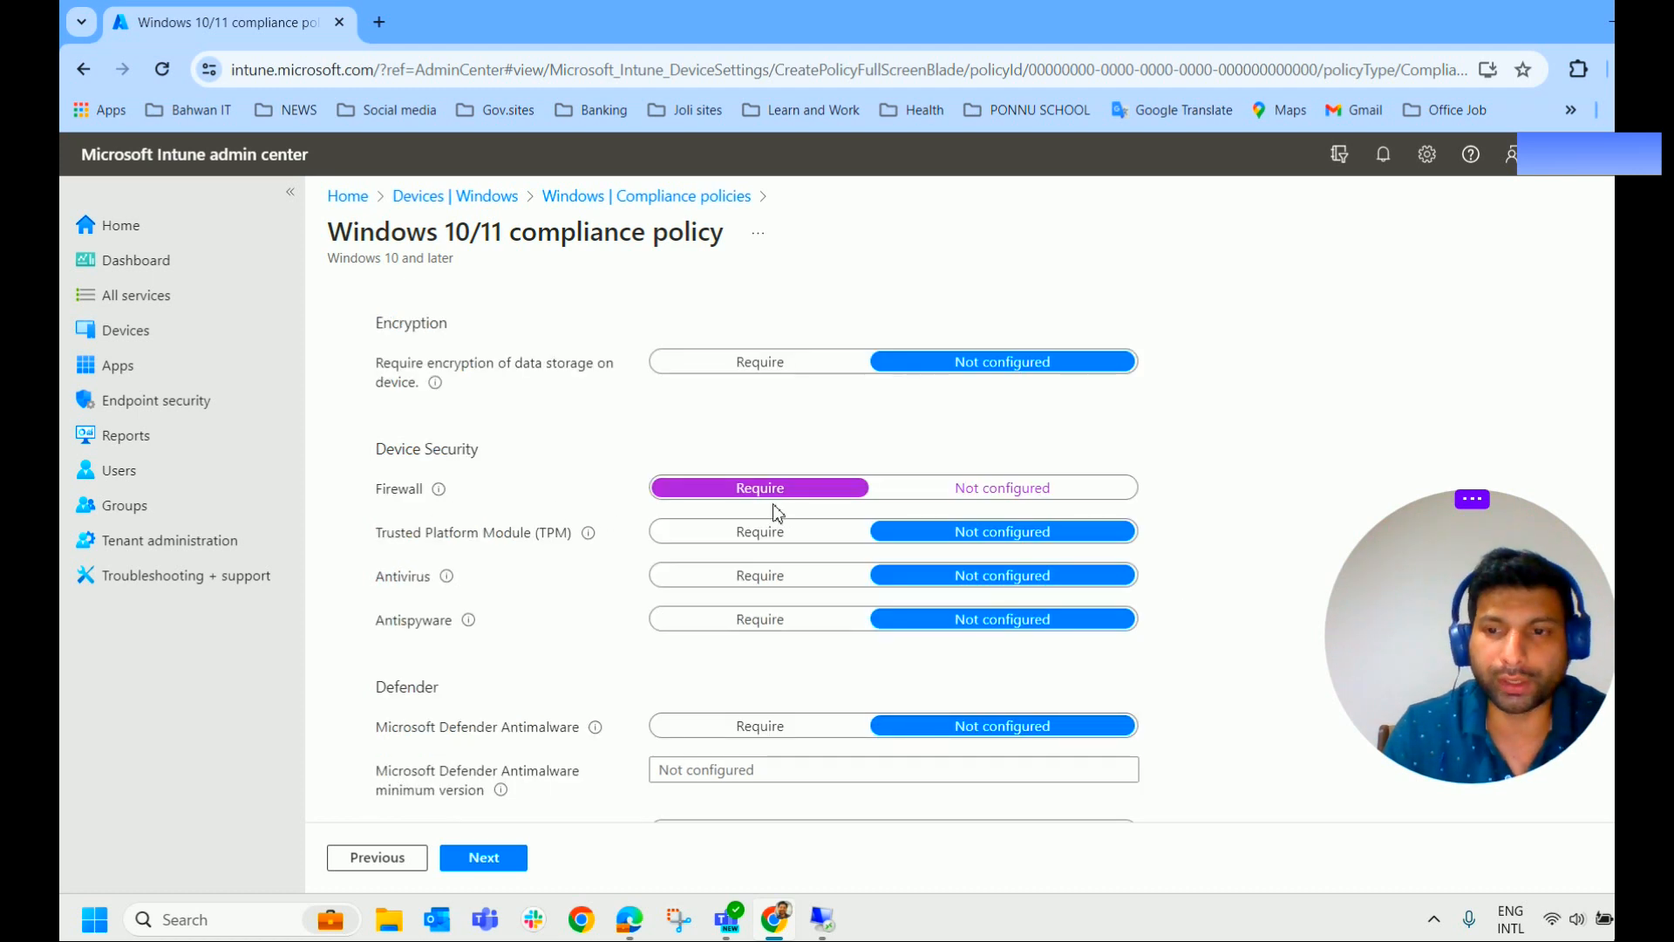
left_click(498, 860)
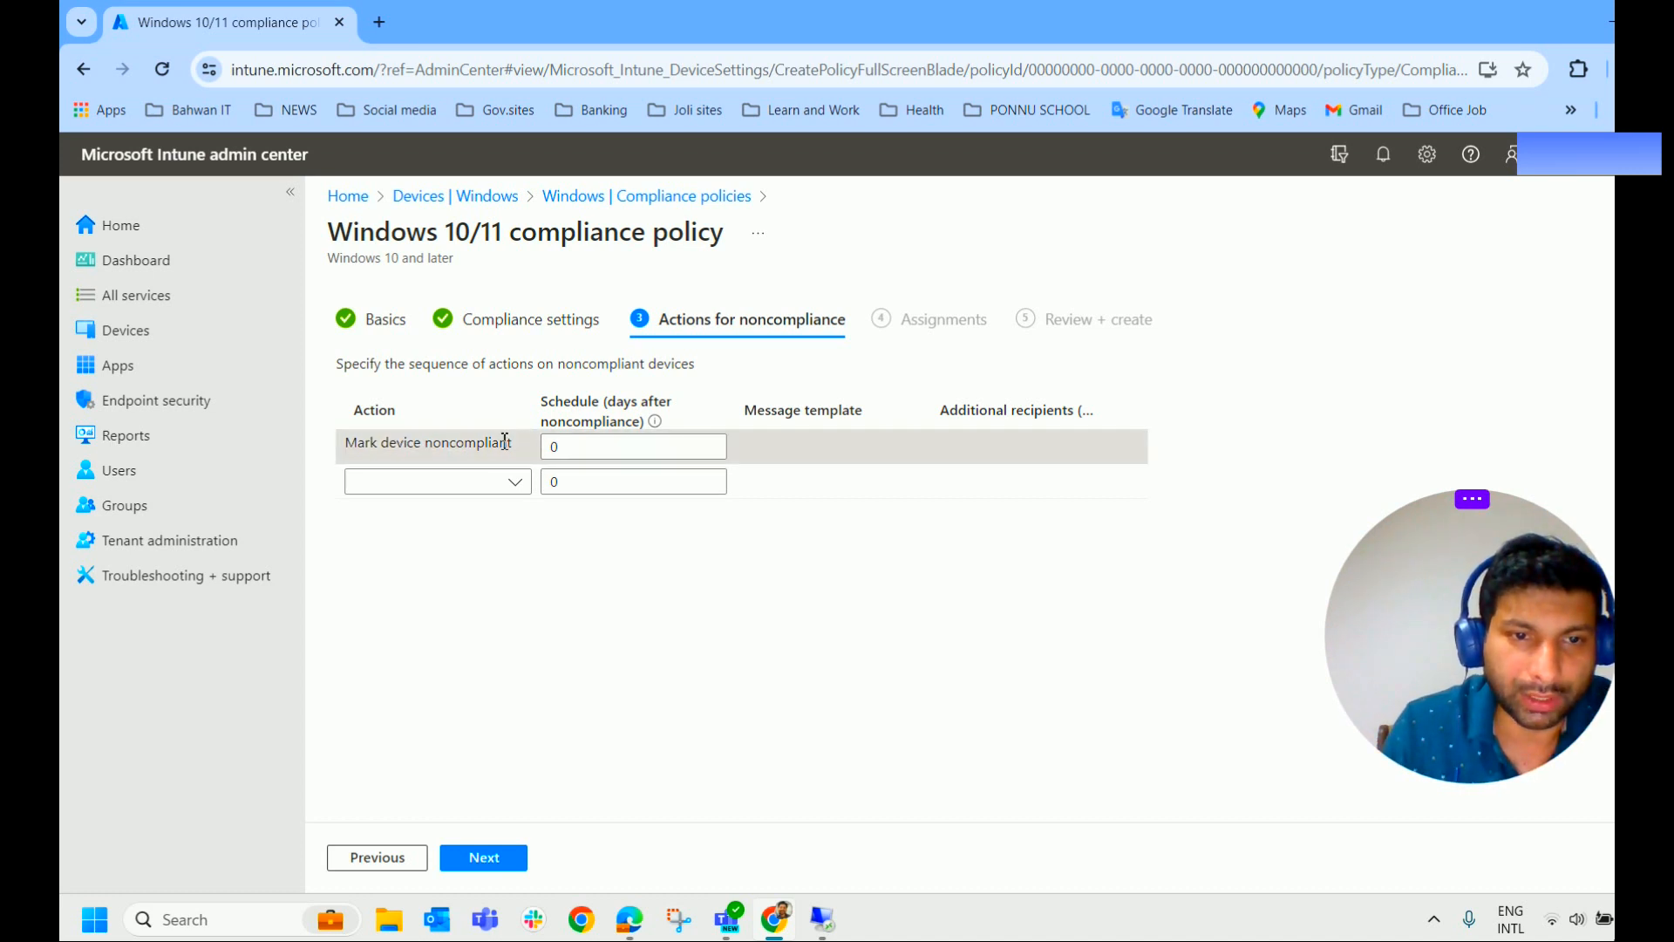
Add a "Send email to end user" noncompliance action using the "Compliance message" notification template.
left_click(563, 448)
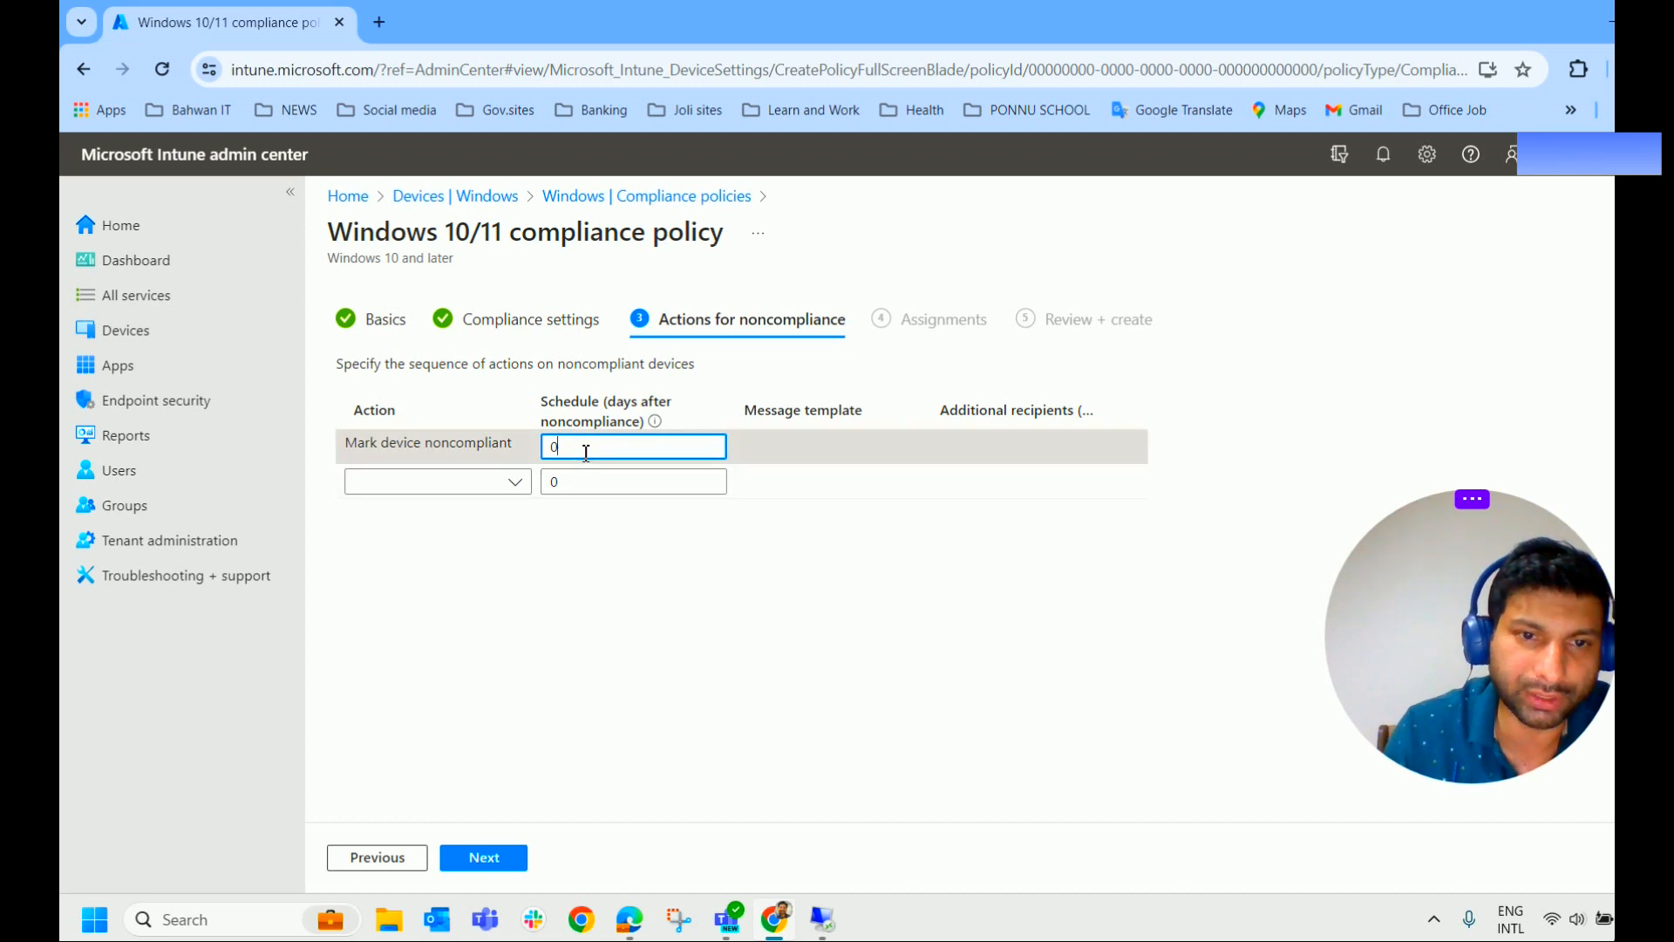
left_click(488, 481)
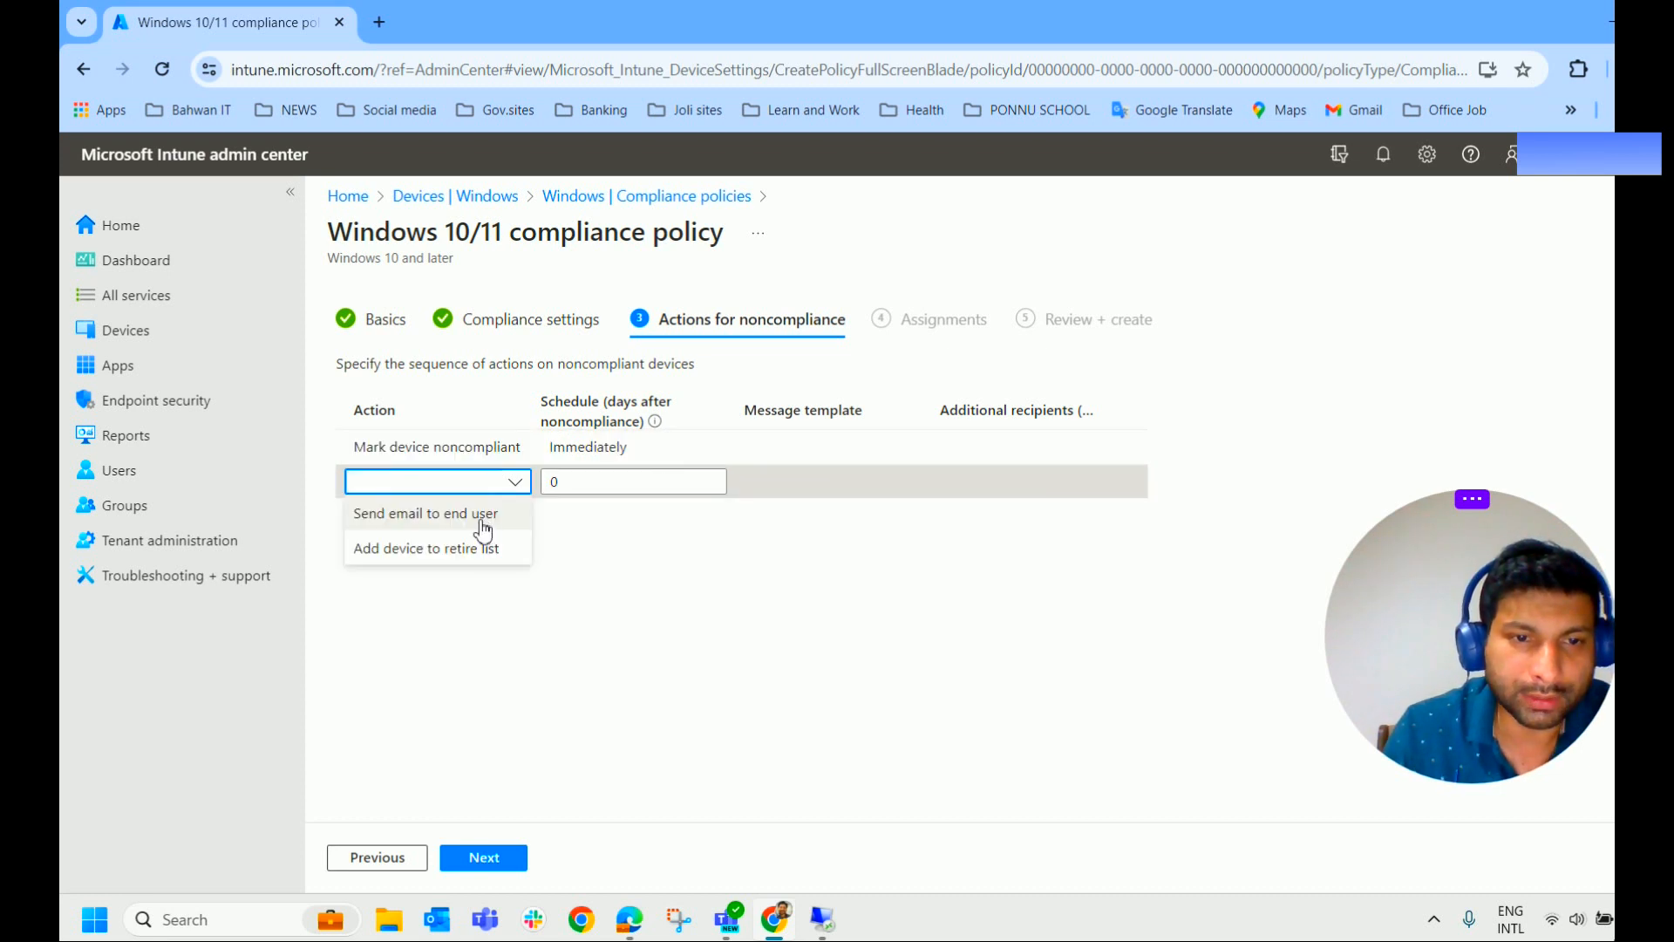
left_click(478, 516)
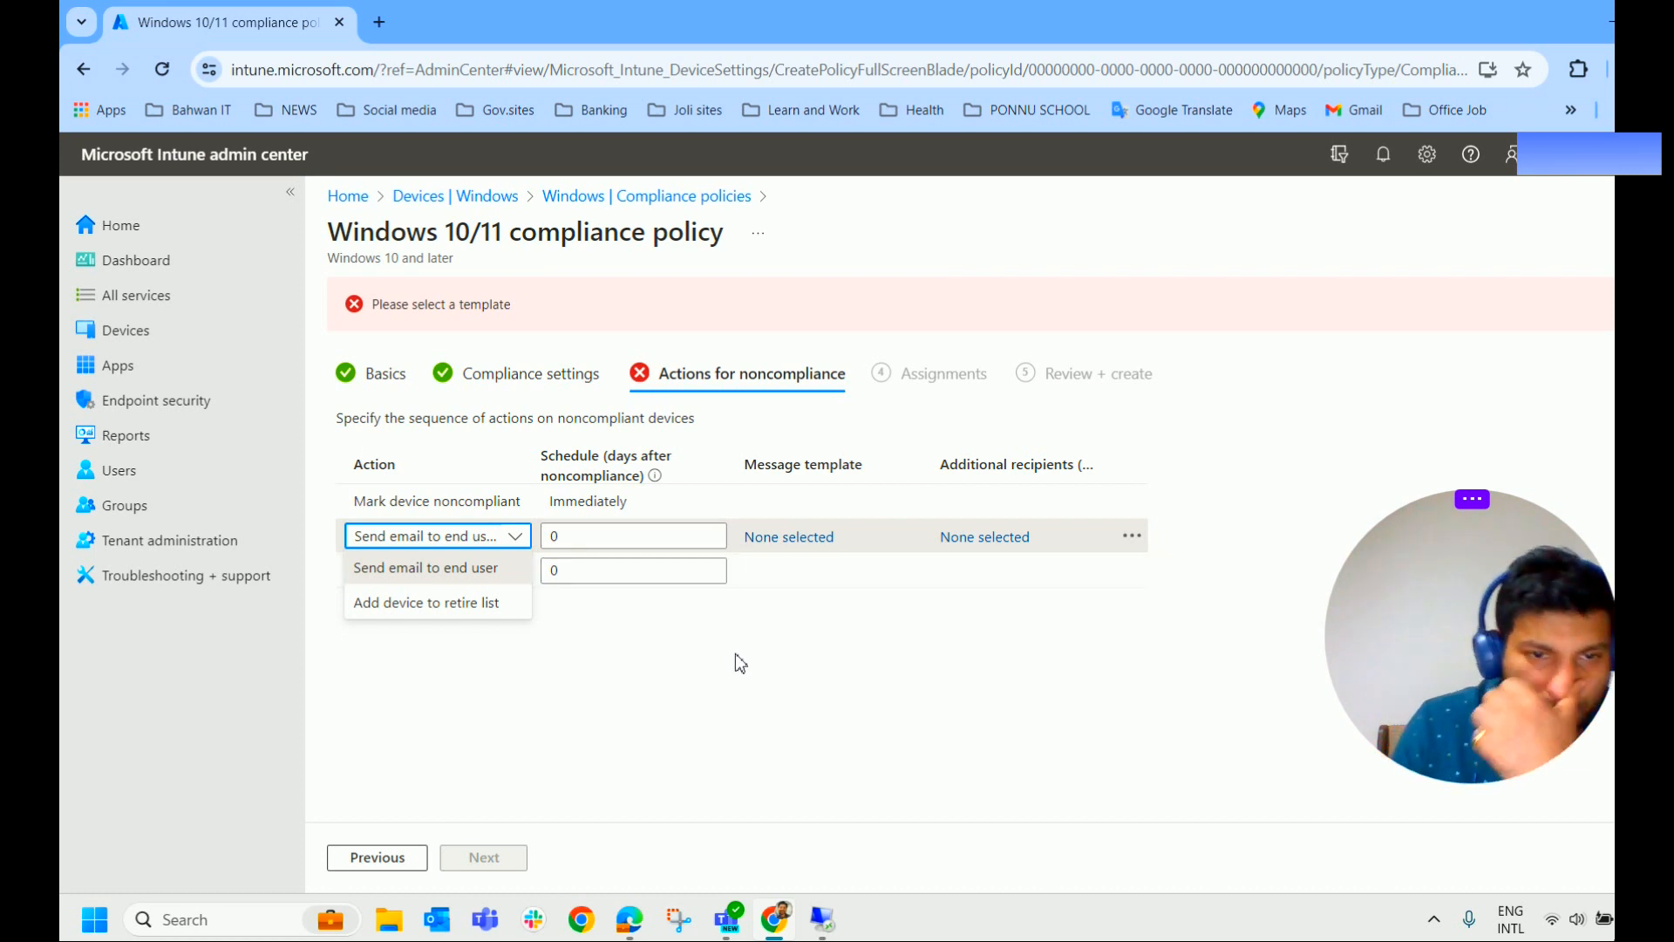
left_click(670, 670)
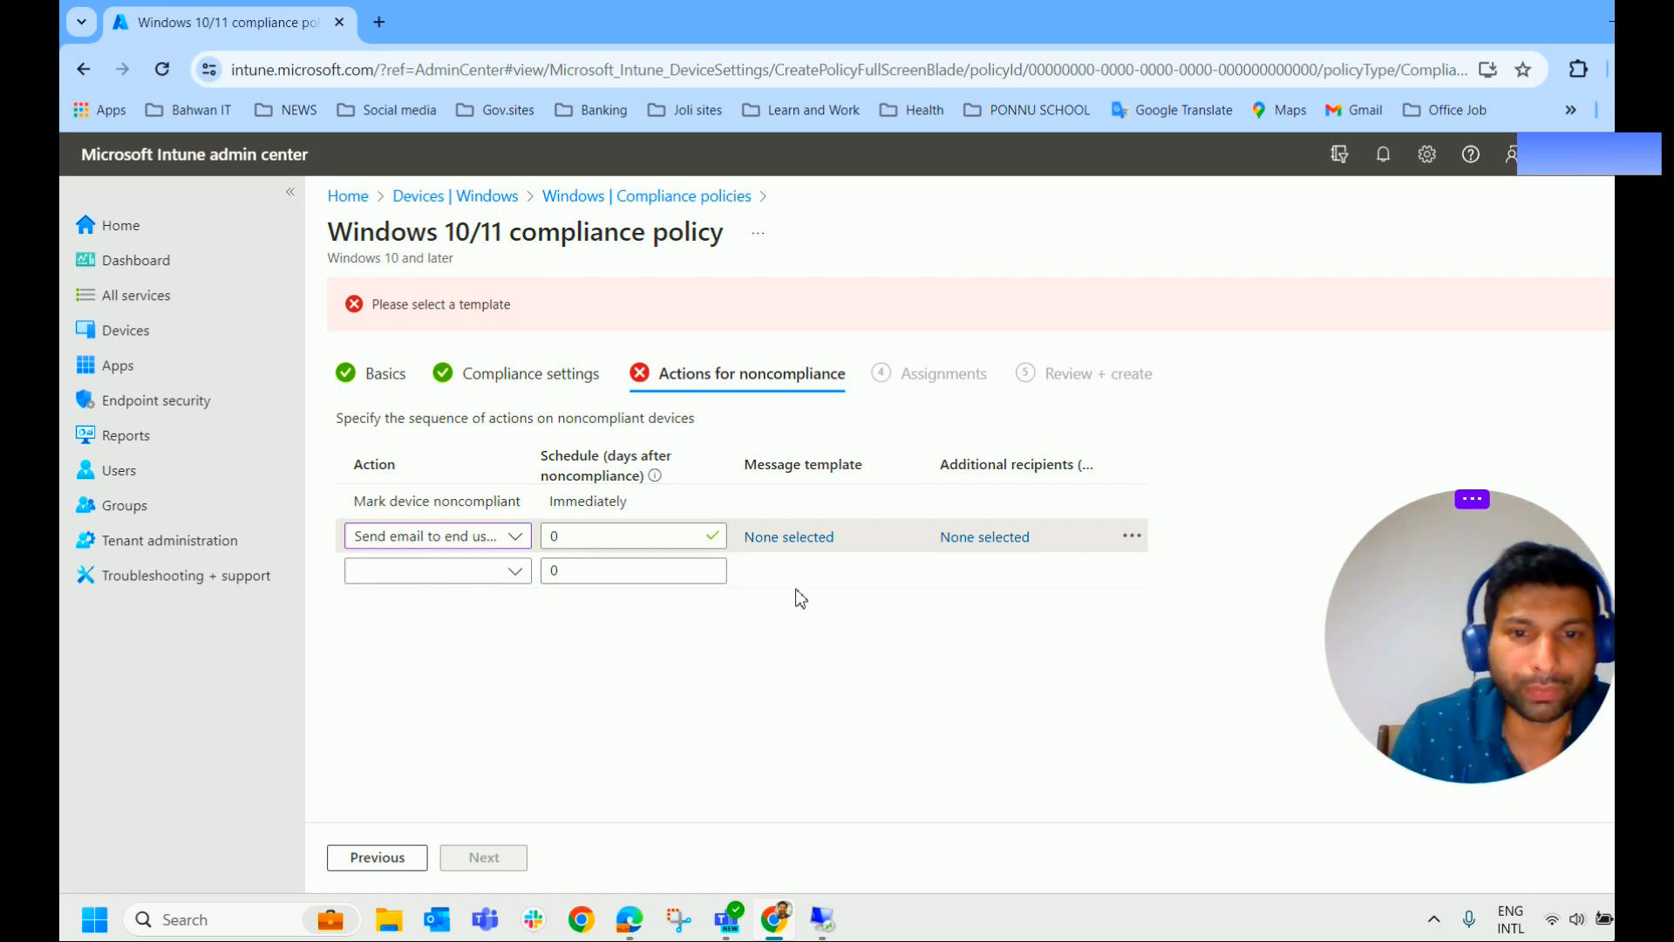
left_click(808, 538)
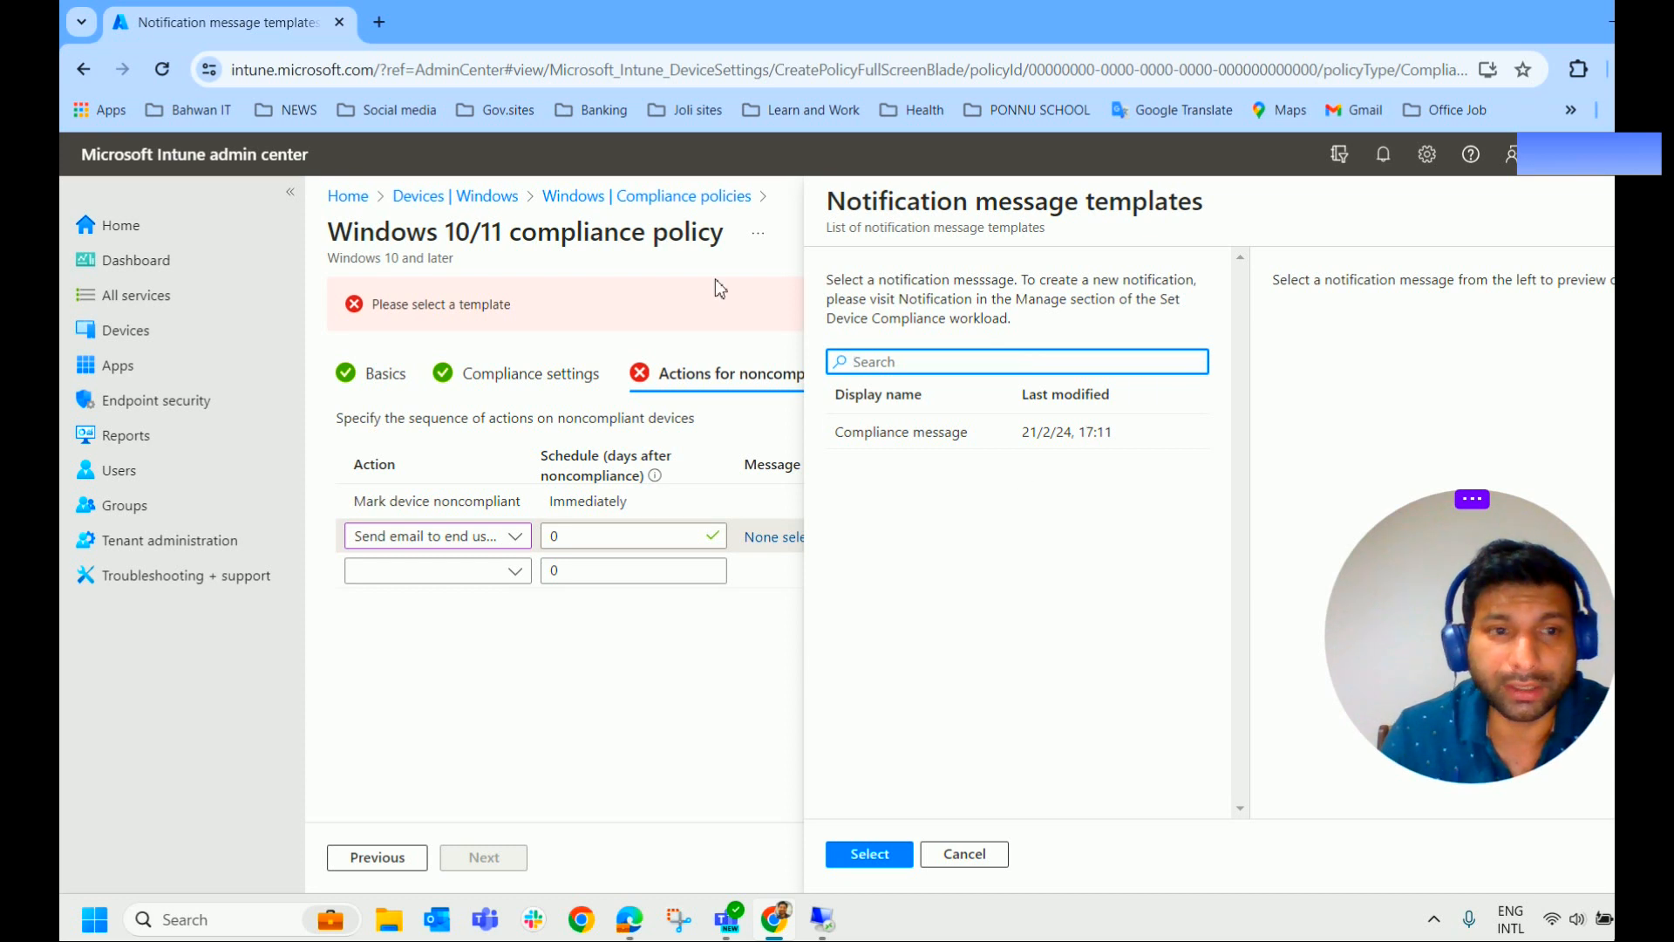
left_click(934, 443)
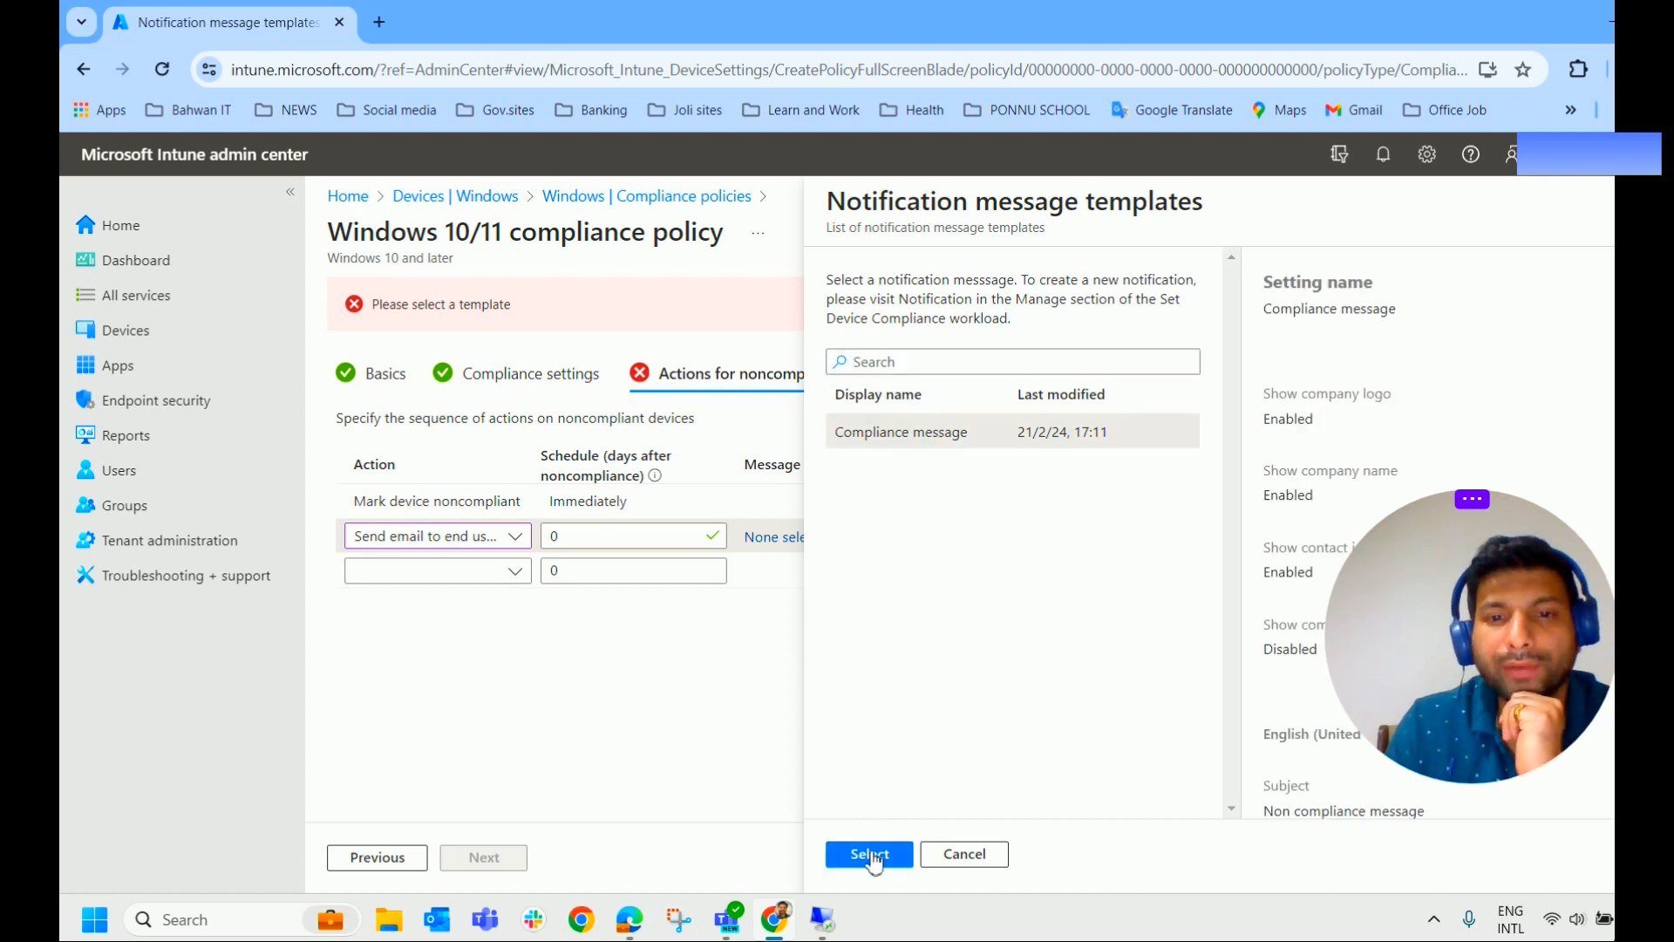
left_click(867, 853)
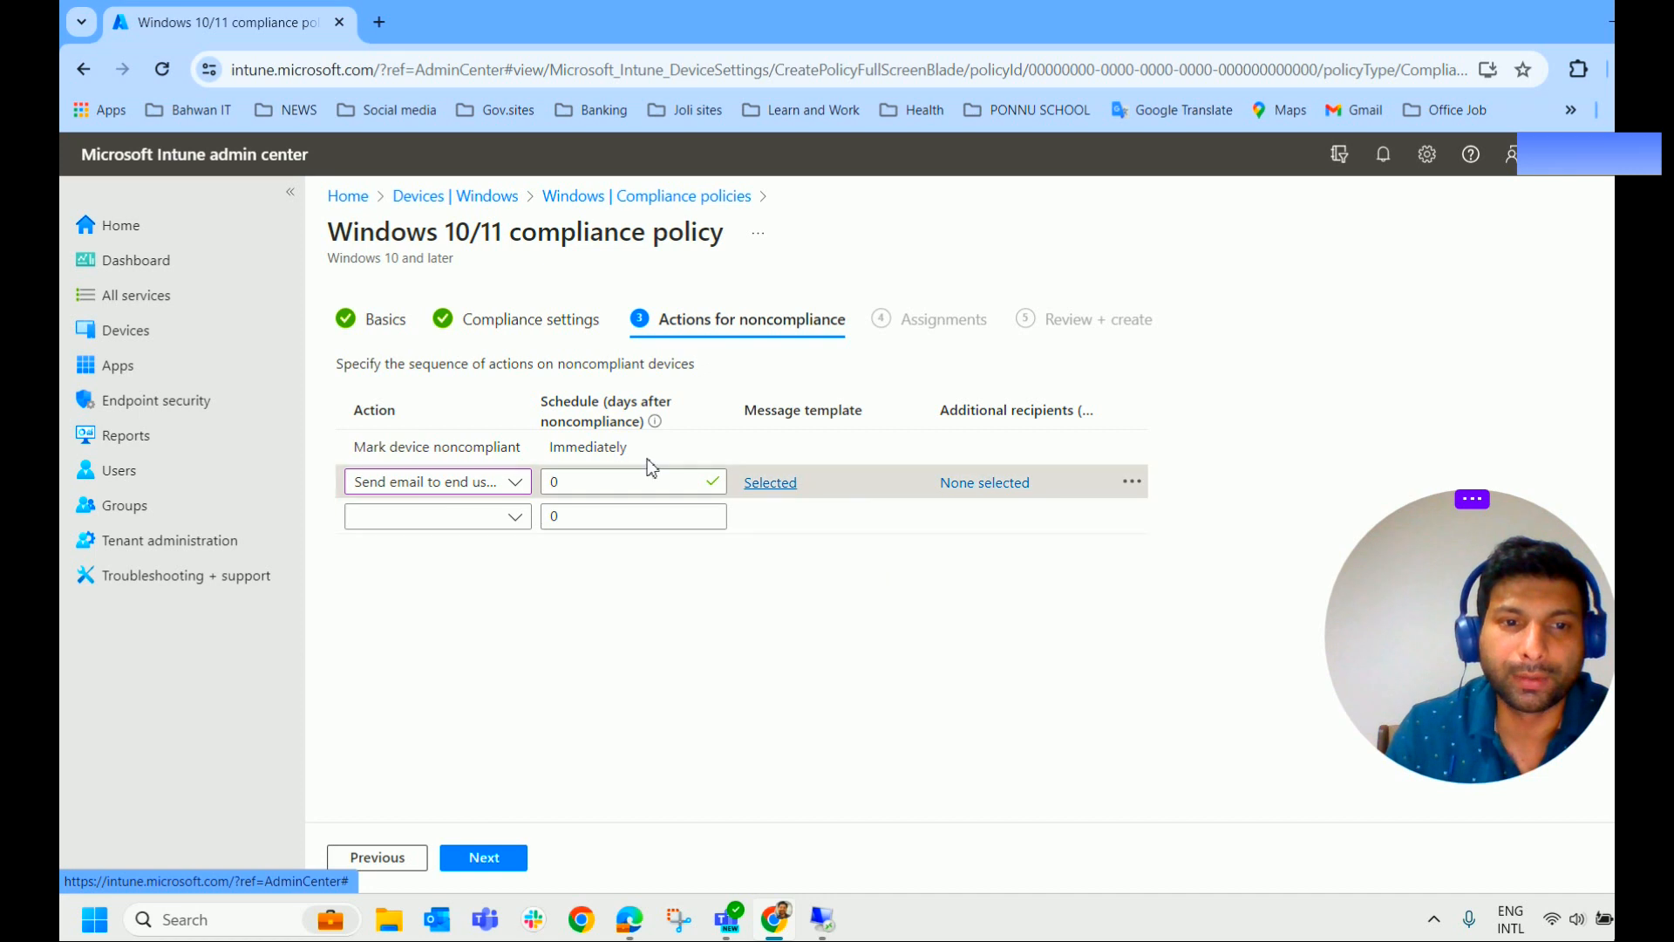
left_click(438, 455)
left_click(376, 493)
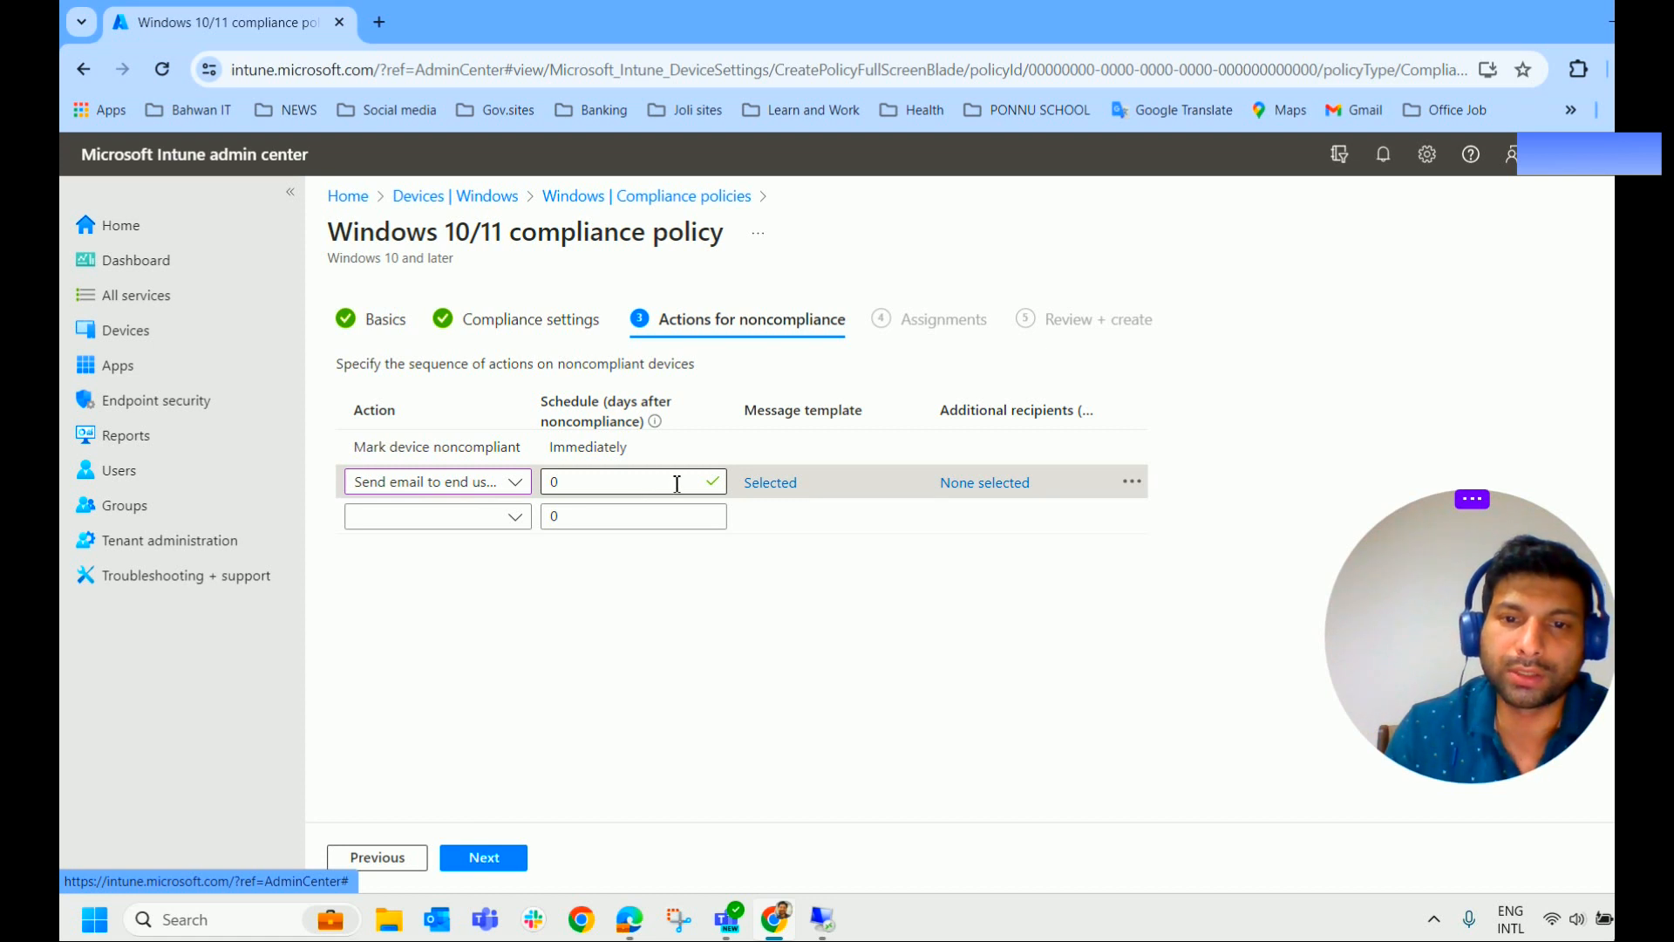
Proceed to the assignments and include all users and all devices in the policy.
left_click(484, 857)
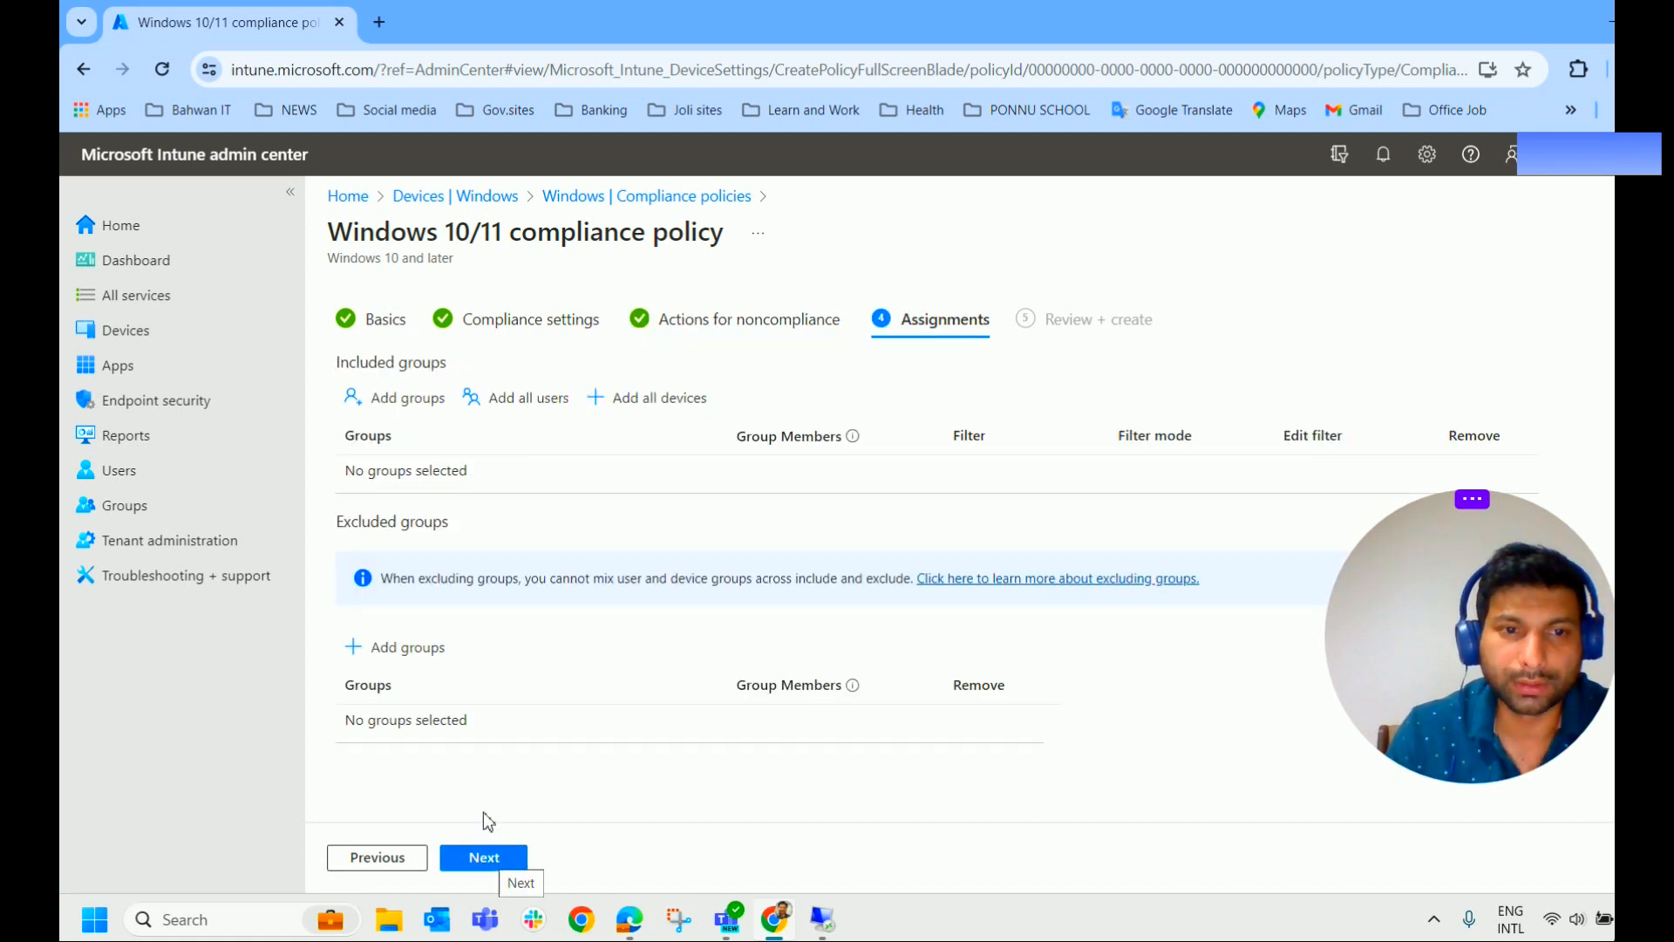
left_click(527, 418)
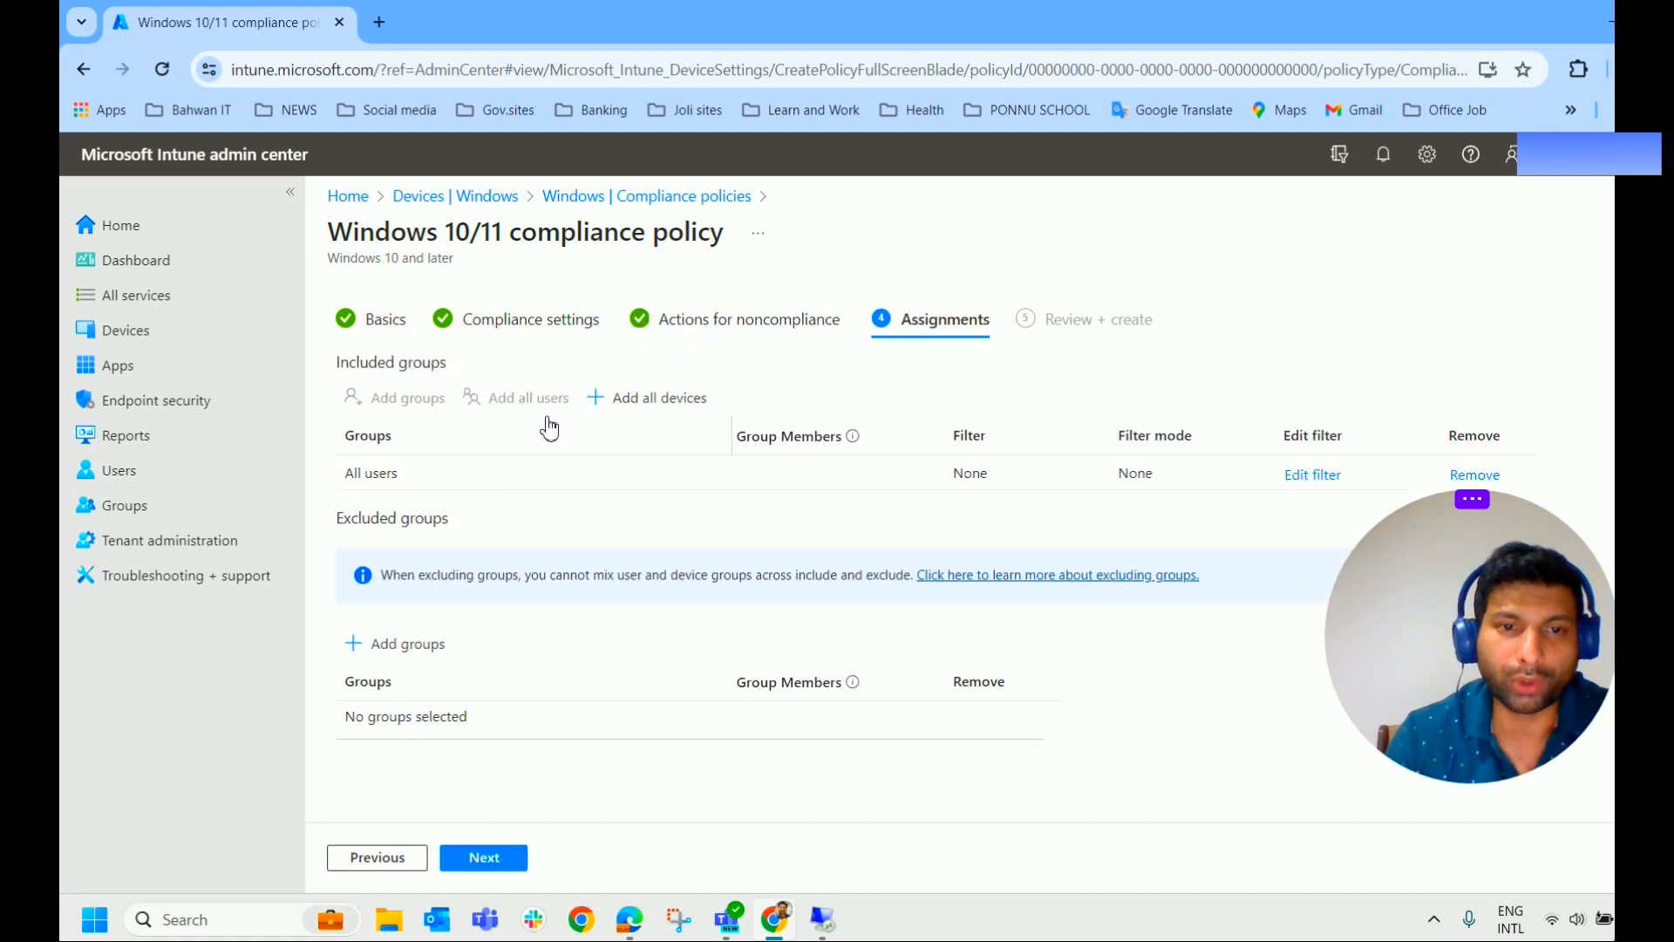
left_click(652, 409)
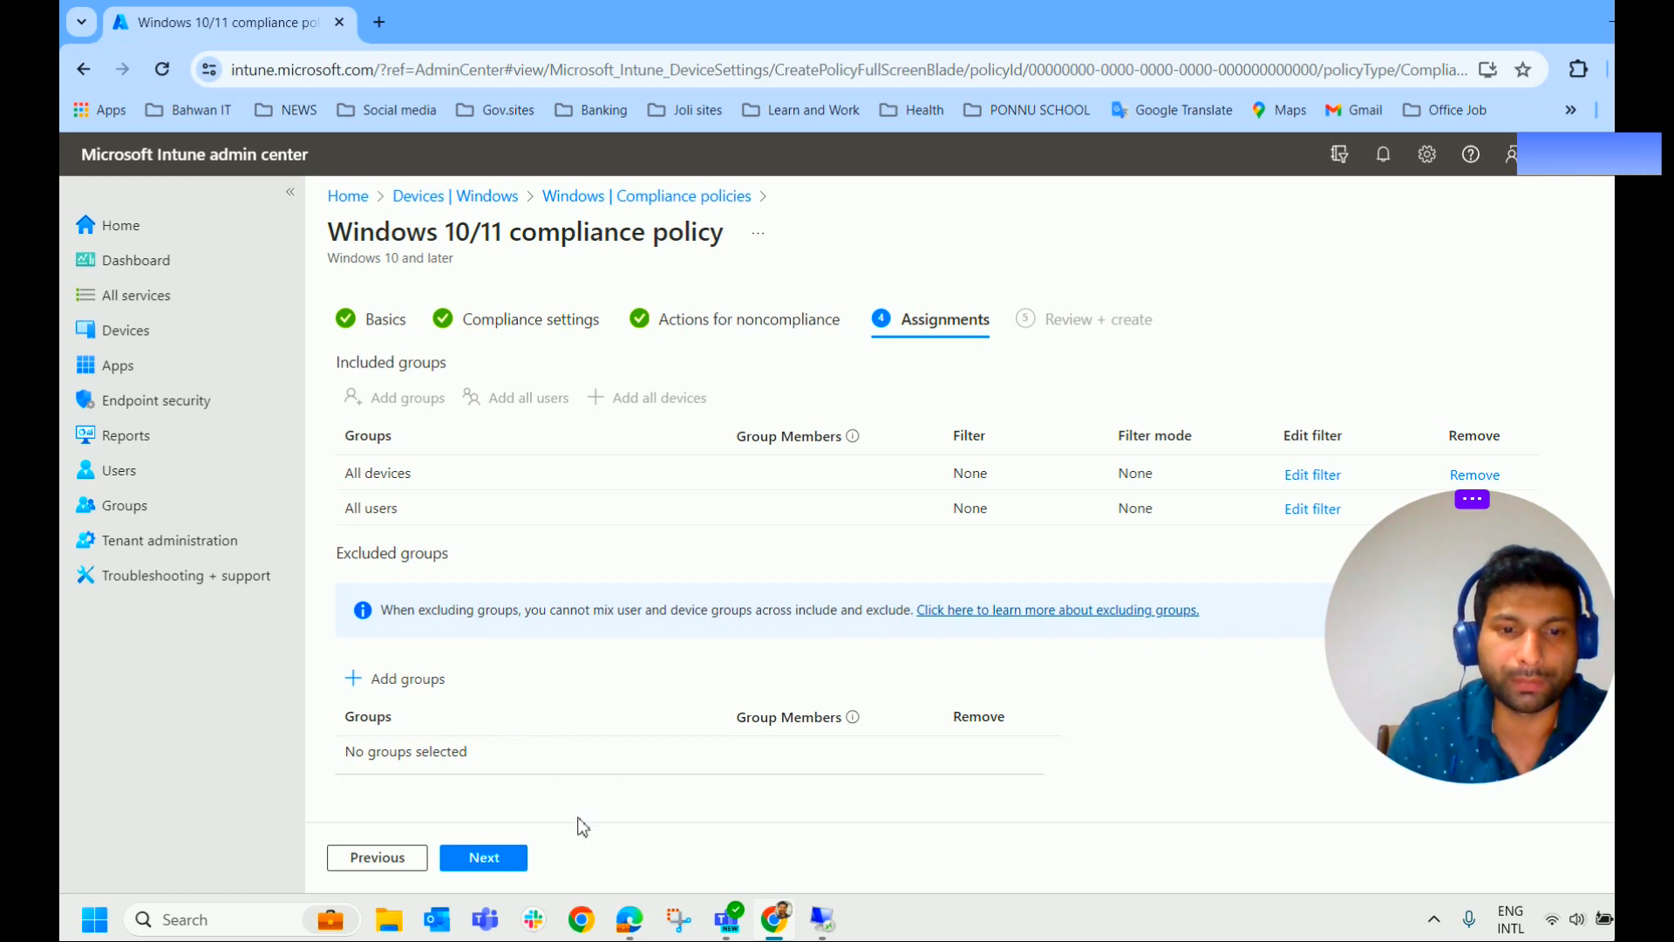
Proceed to the policy summary, create the policy, and return to the Windows compliance policies list.
left_click(492, 867)
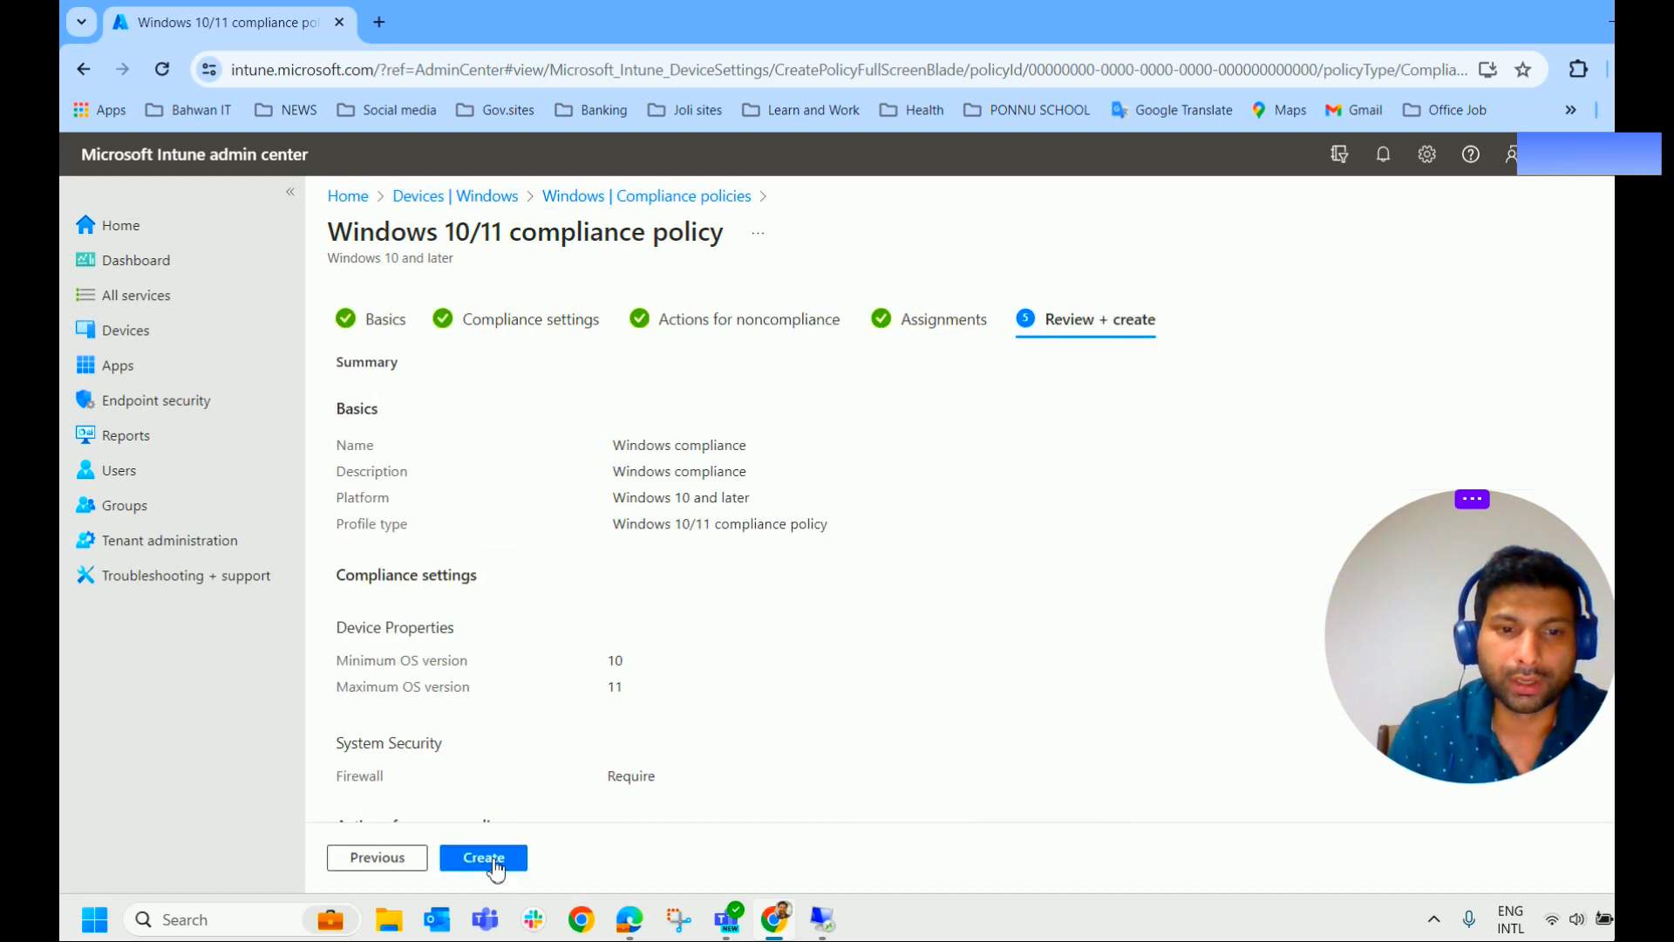
left_click(494, 859)
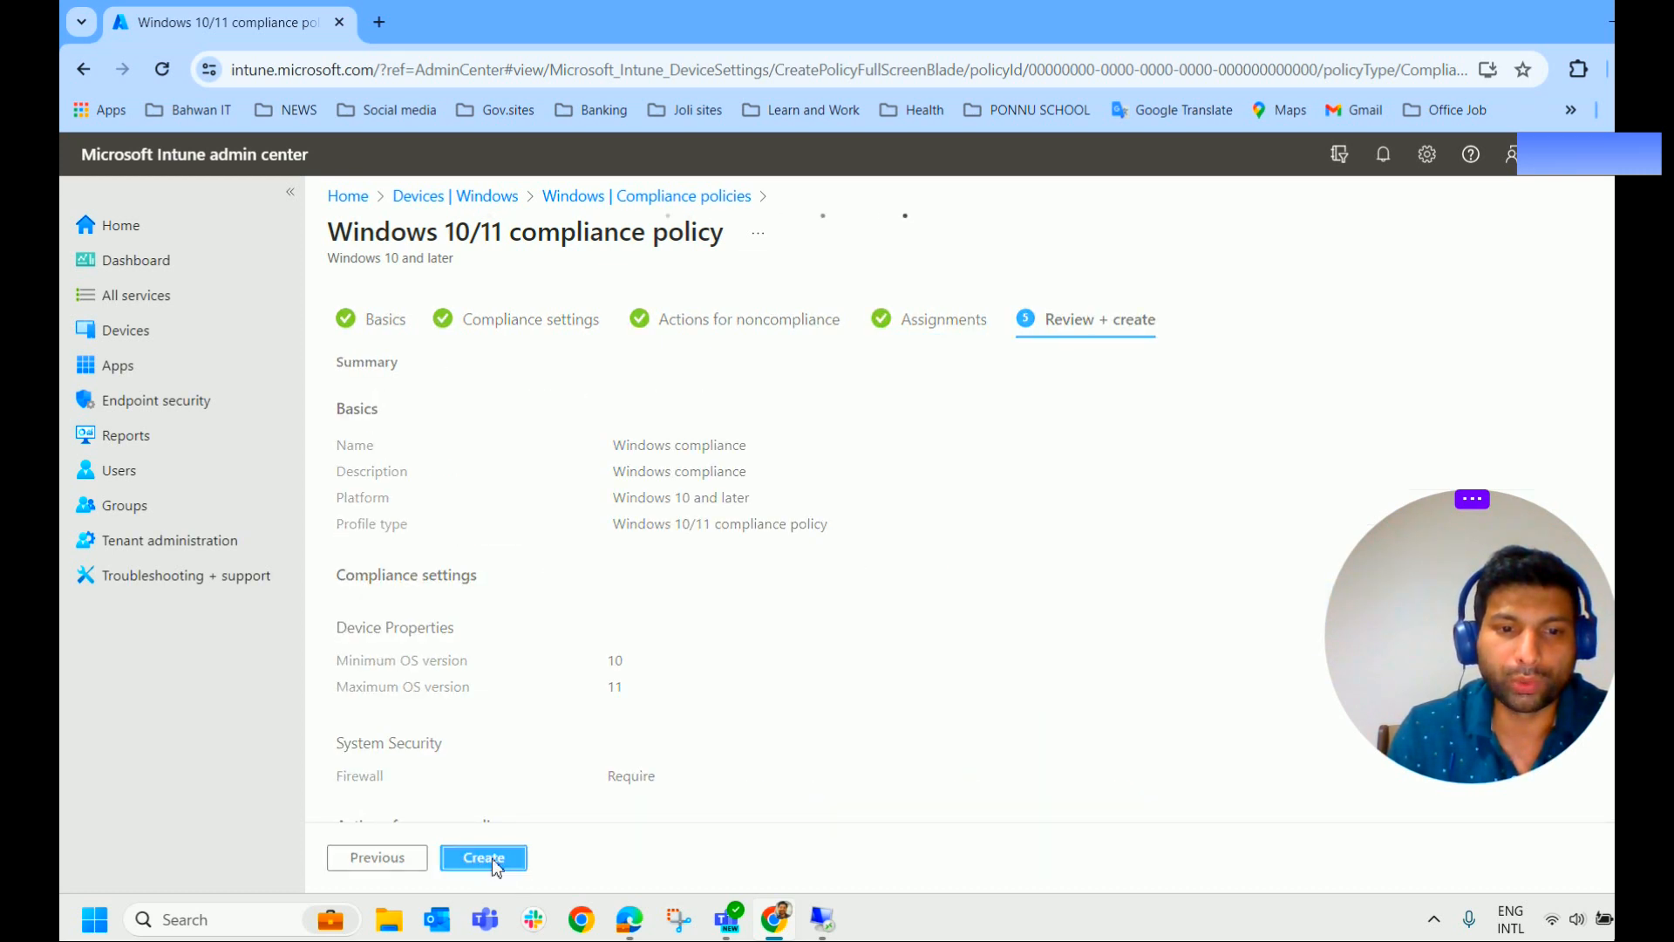
left_click(624, 200)
scroll(822, 710, "right", 1)
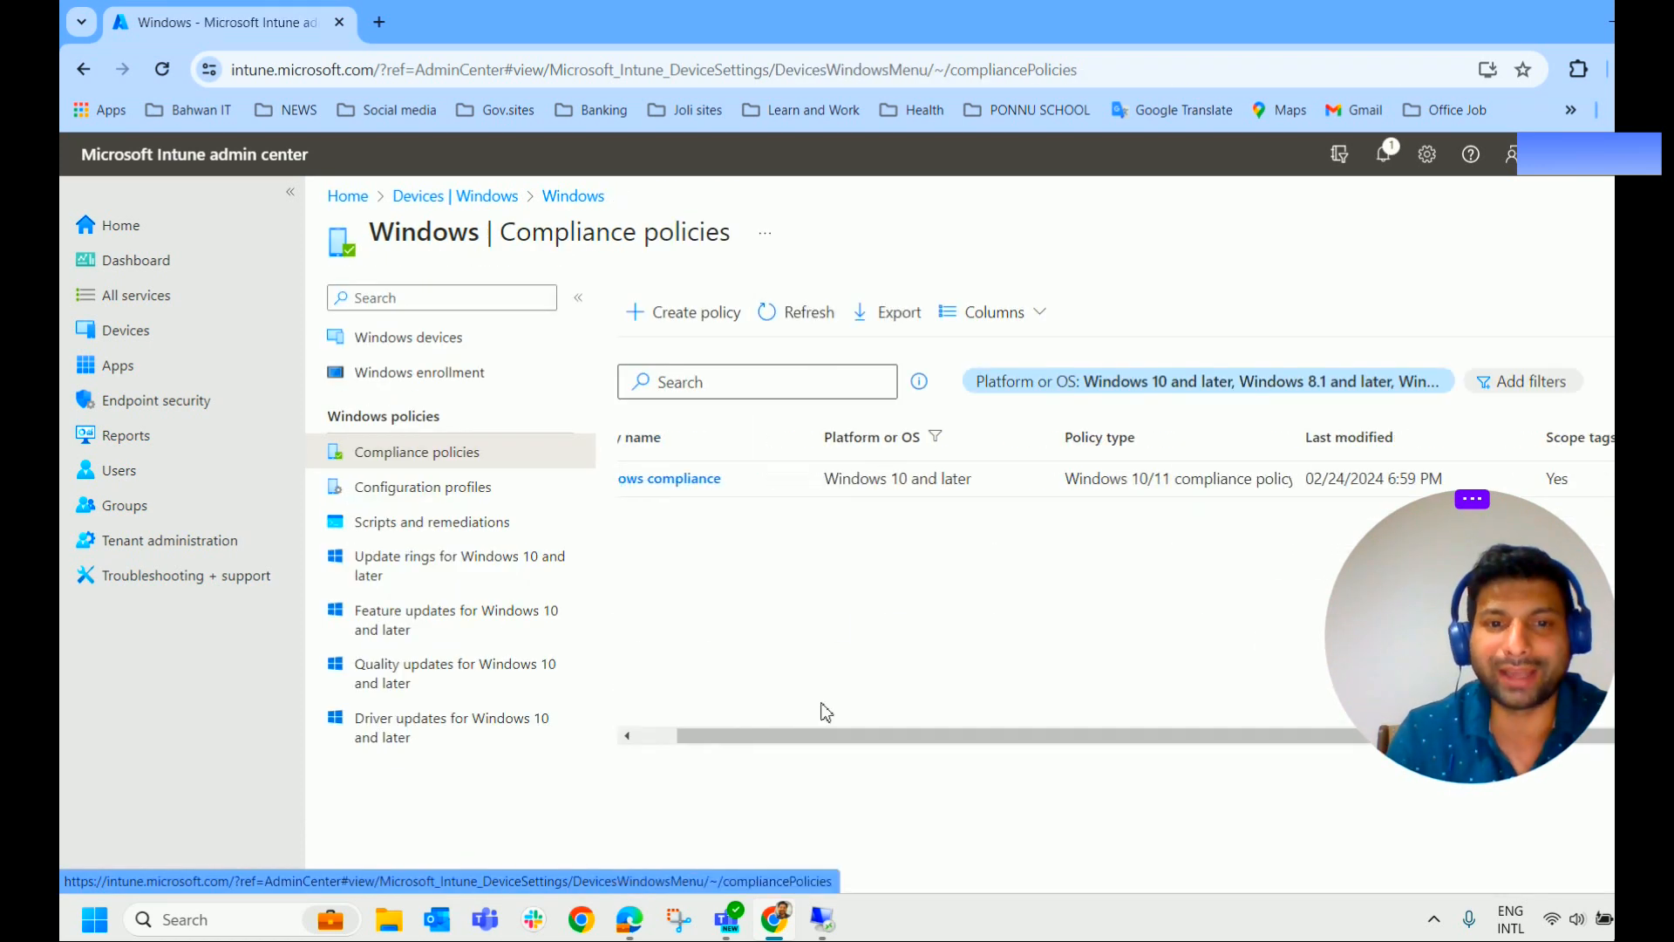
scroll(787, 741, "left", 1)
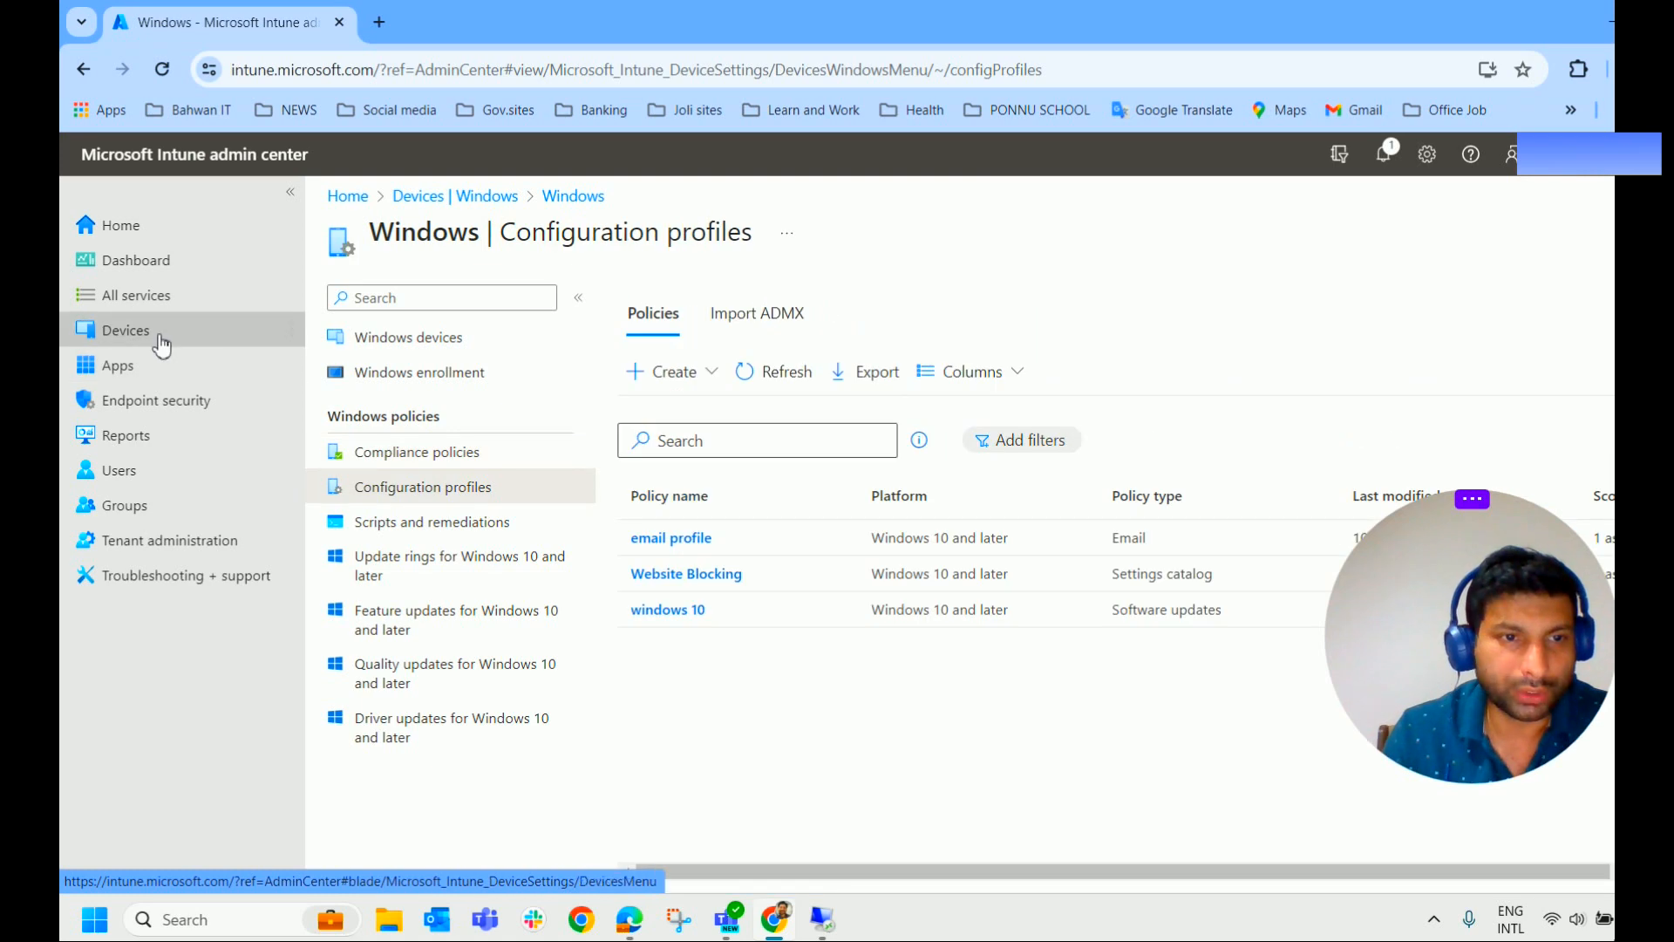
Display the Windows devices with their compliance status, and open the AzureADjoined device's details.
left_click(157, 341)
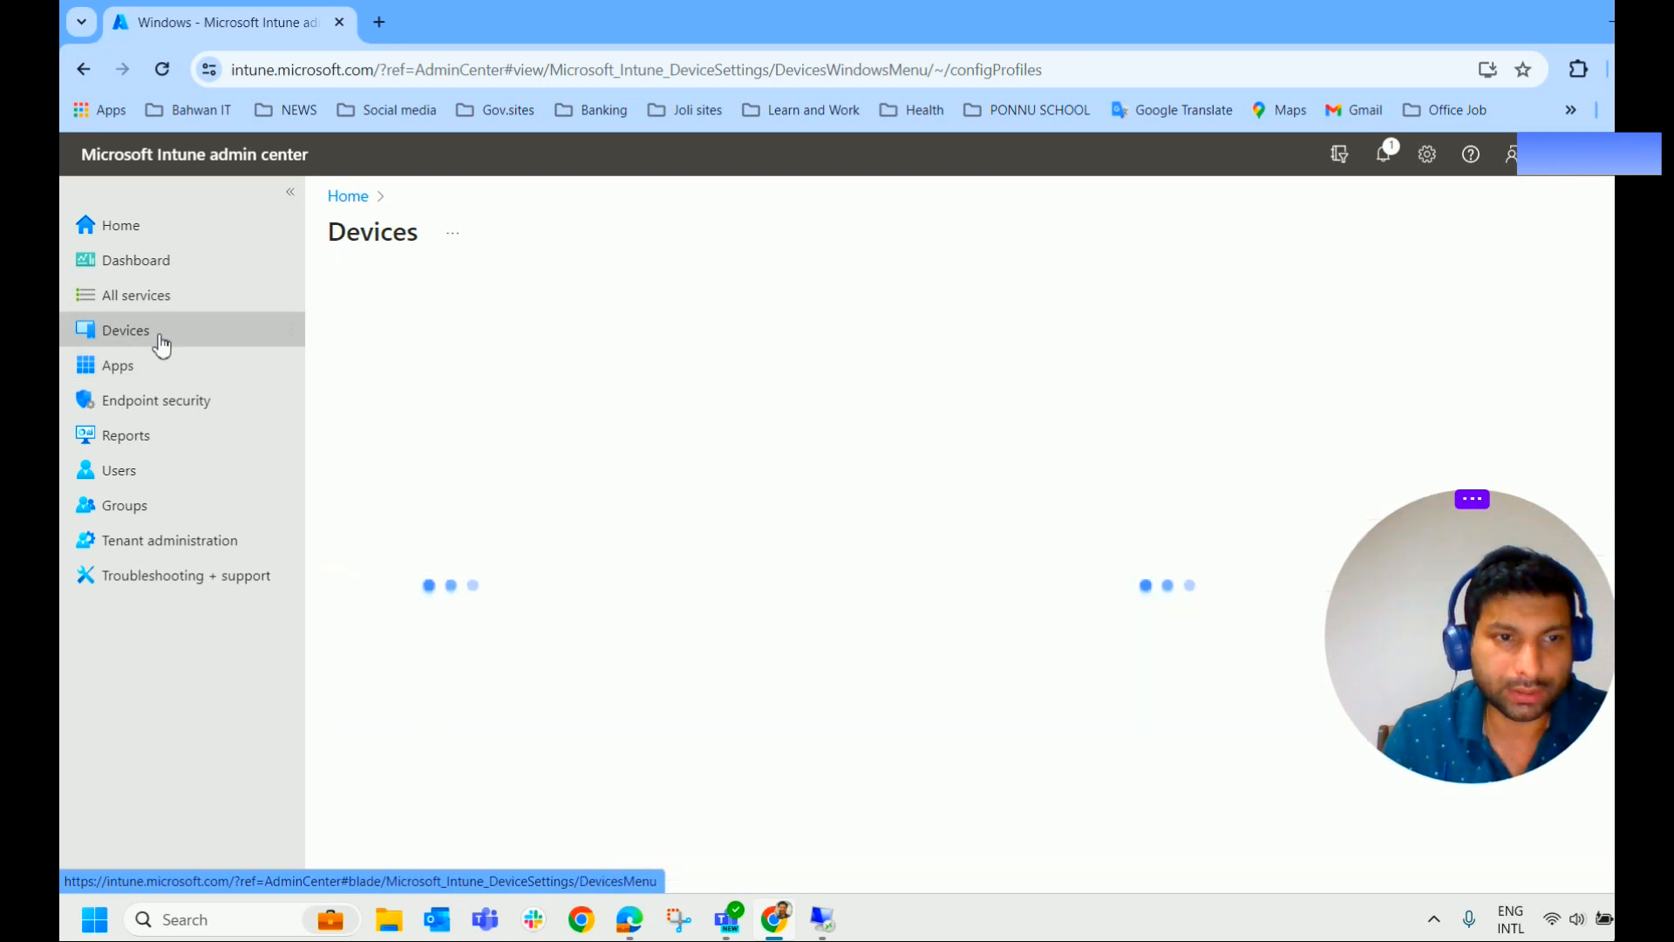
left_click(456, 491)
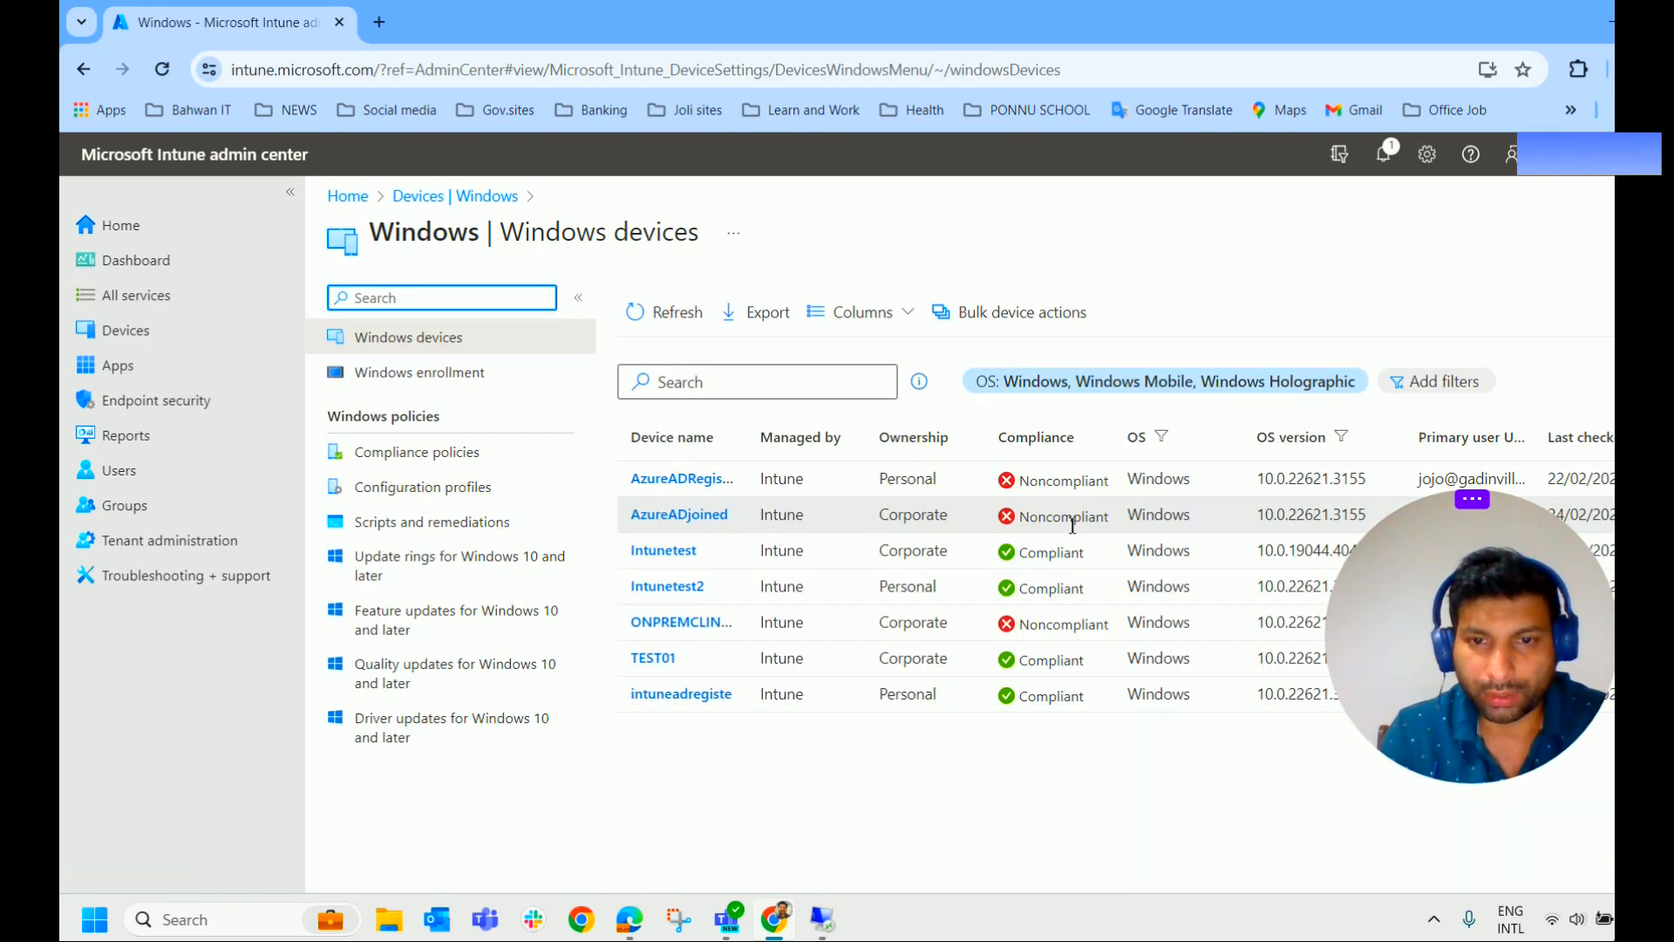
triple_click(1089, 527)
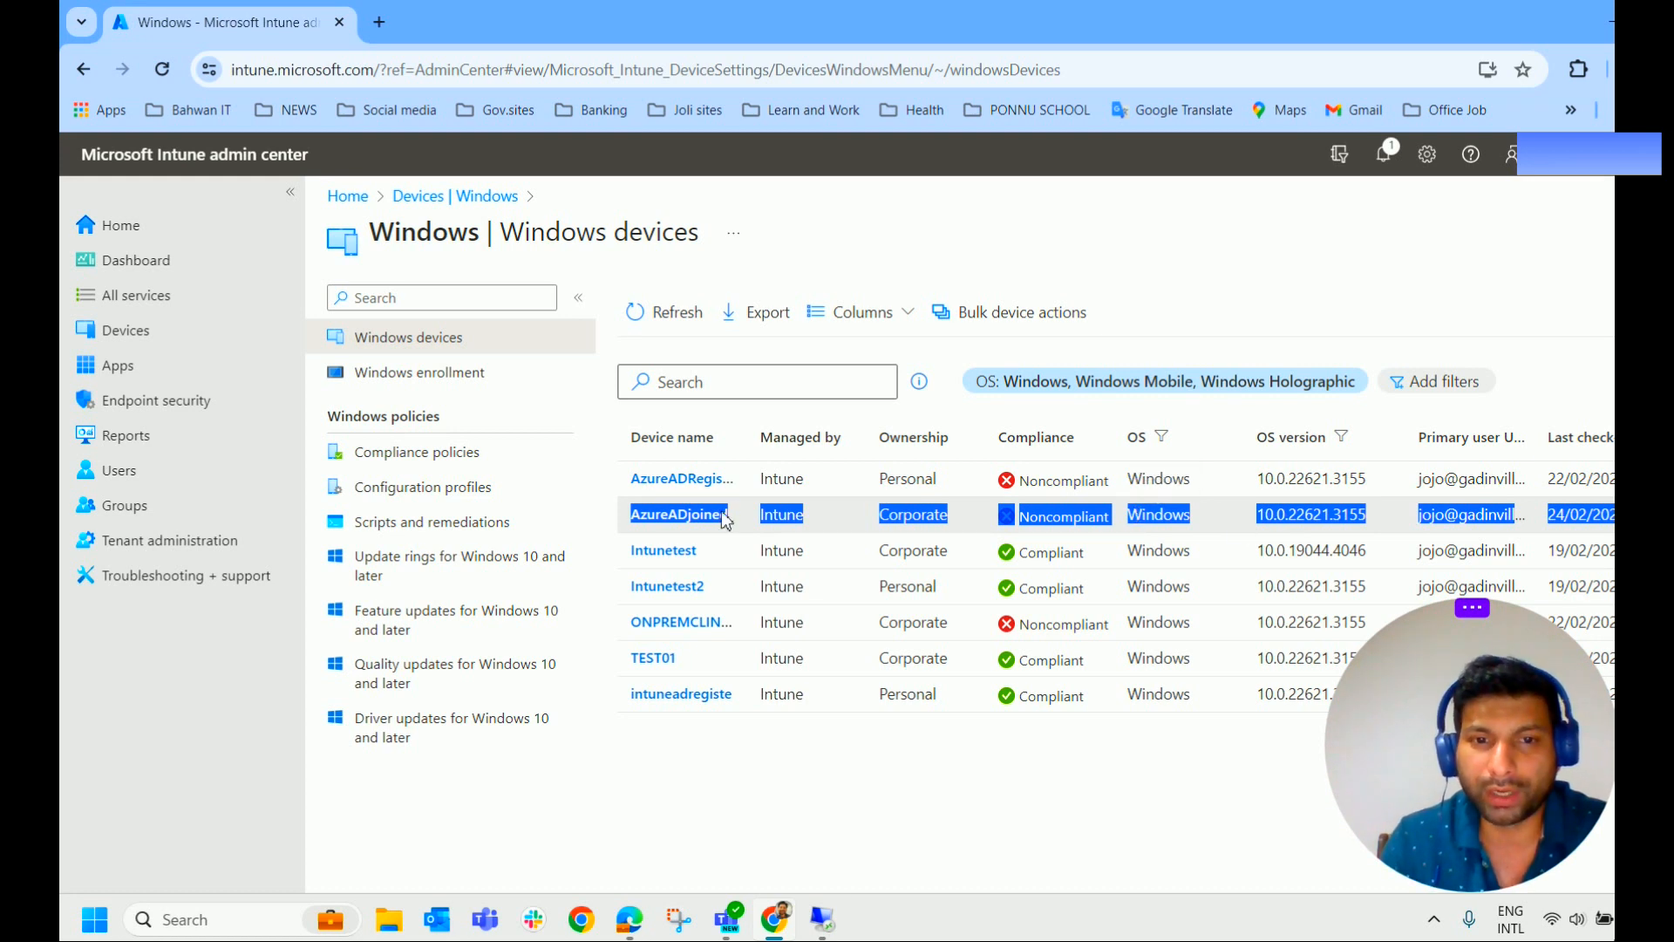
left_click(668, 516)
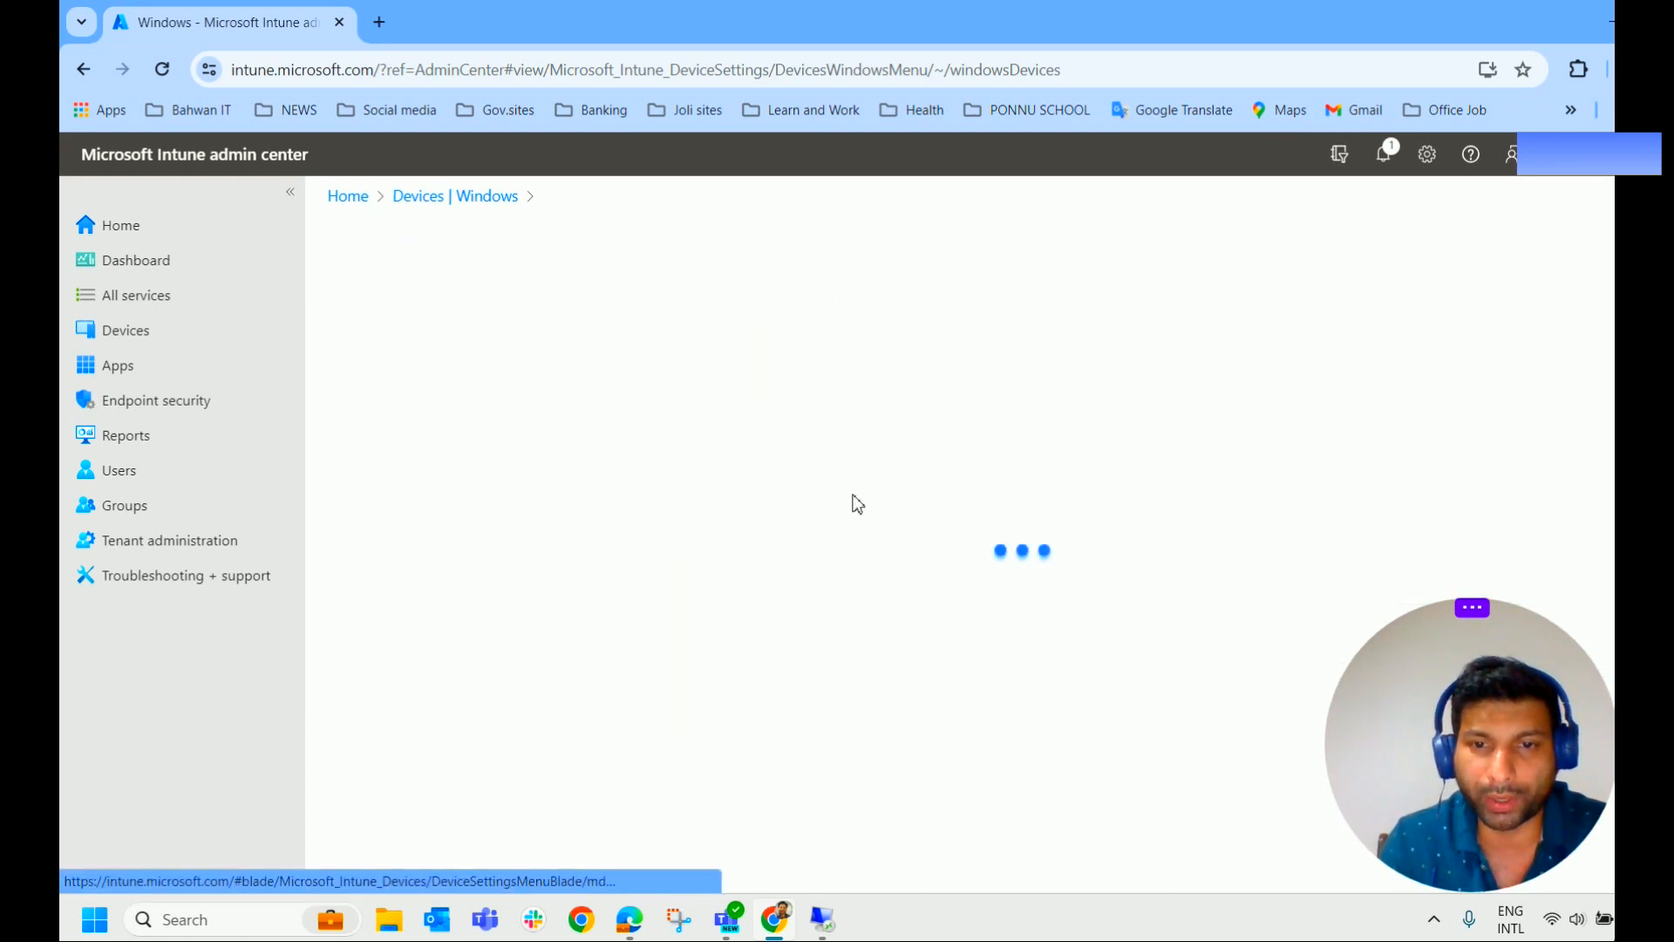
left_click(1000, 297)
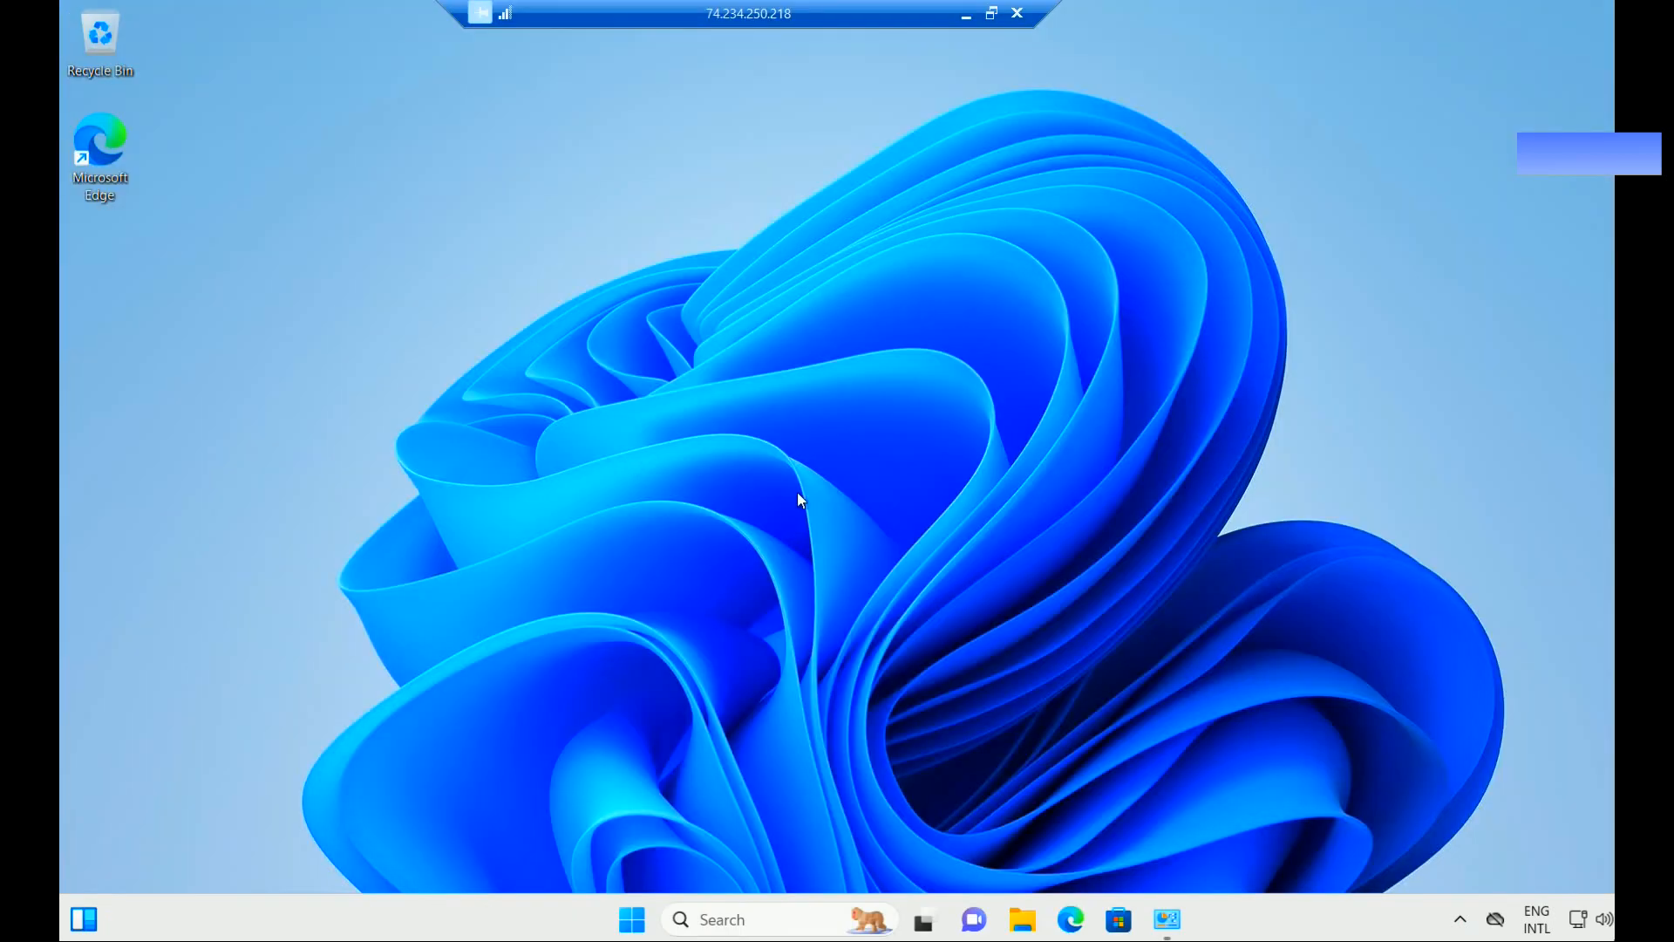
In Windows Settings on the remote device, open the work or school account's management info and sync the device with its organization.
left_click(735, 917)
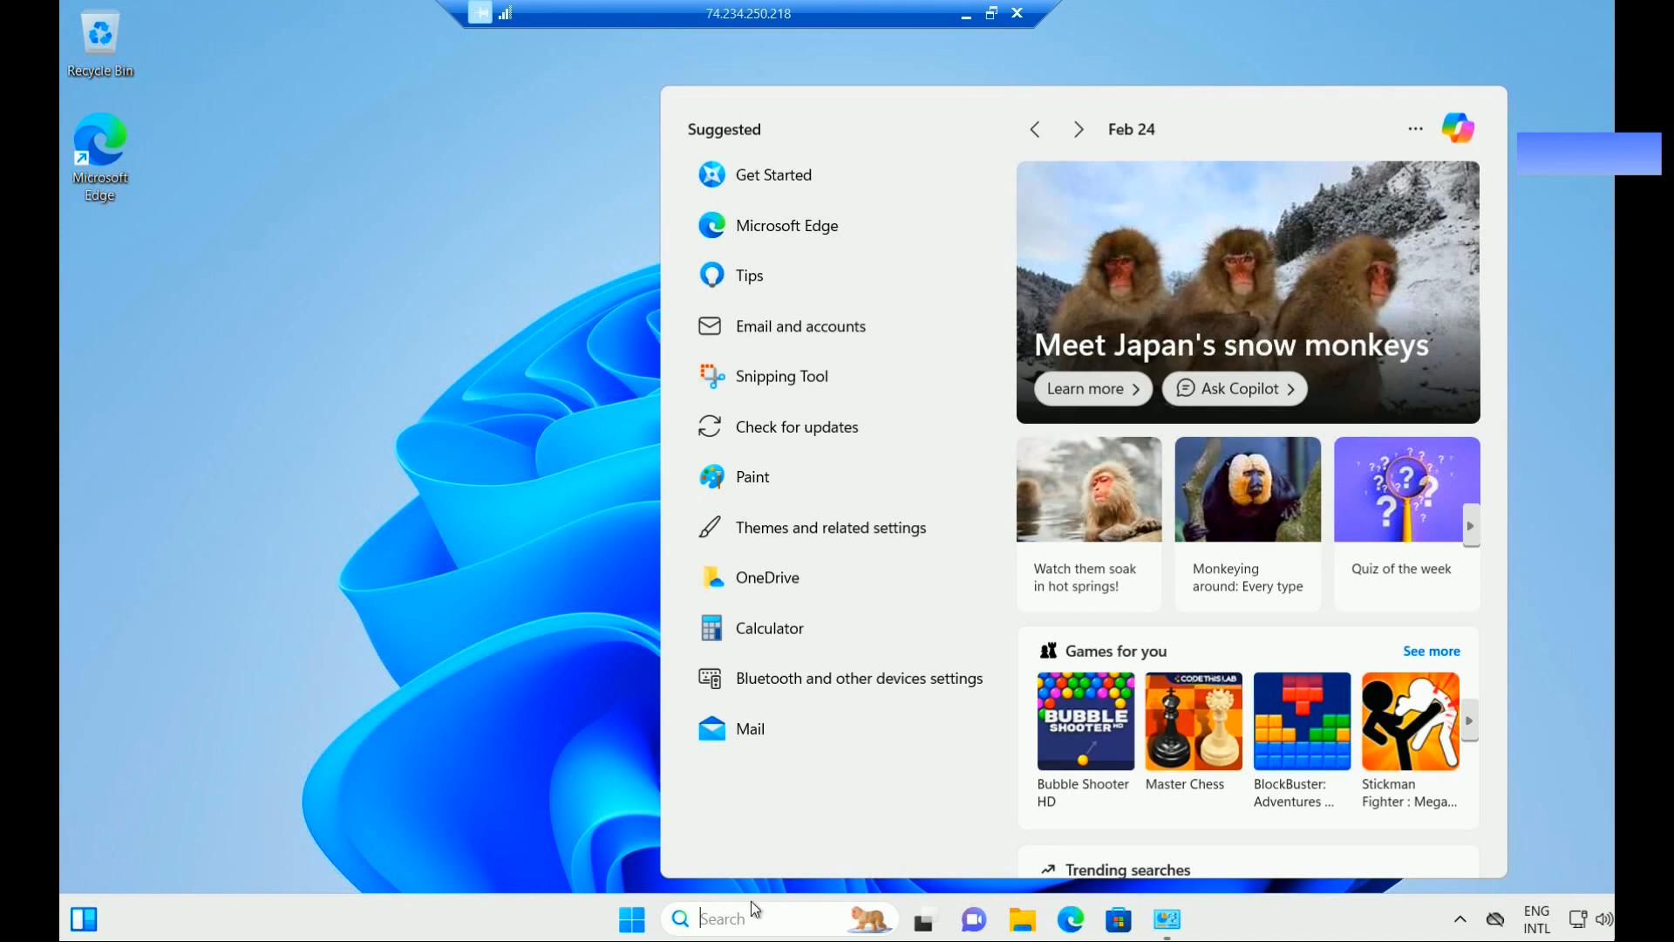
type("settings")
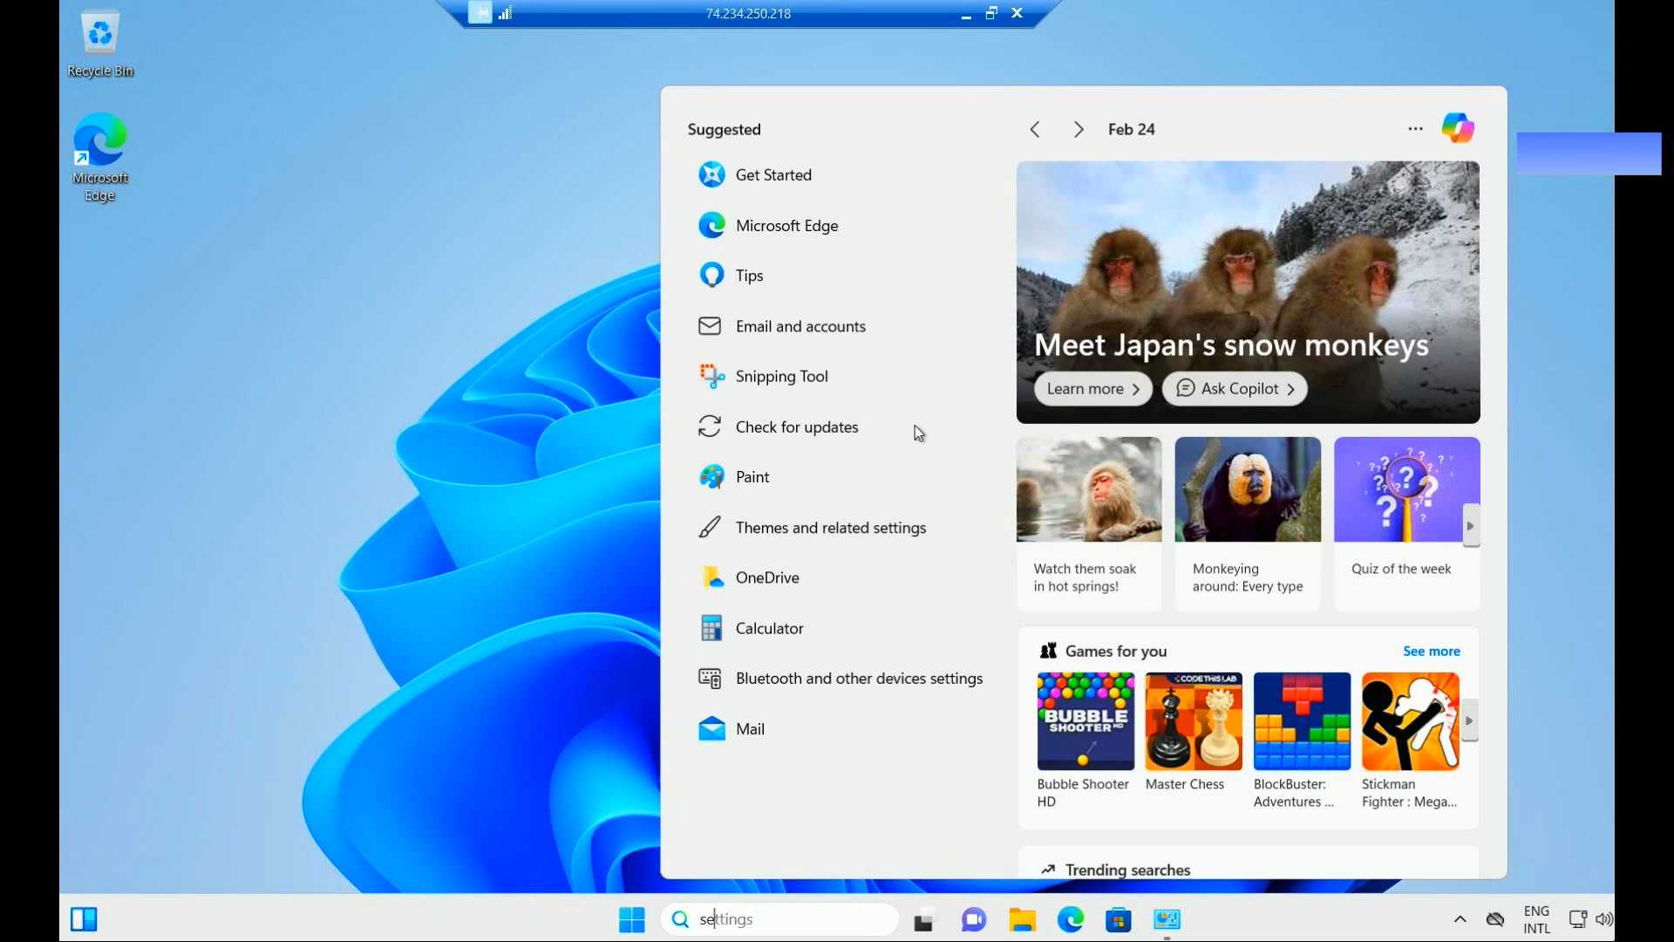
key("Return")
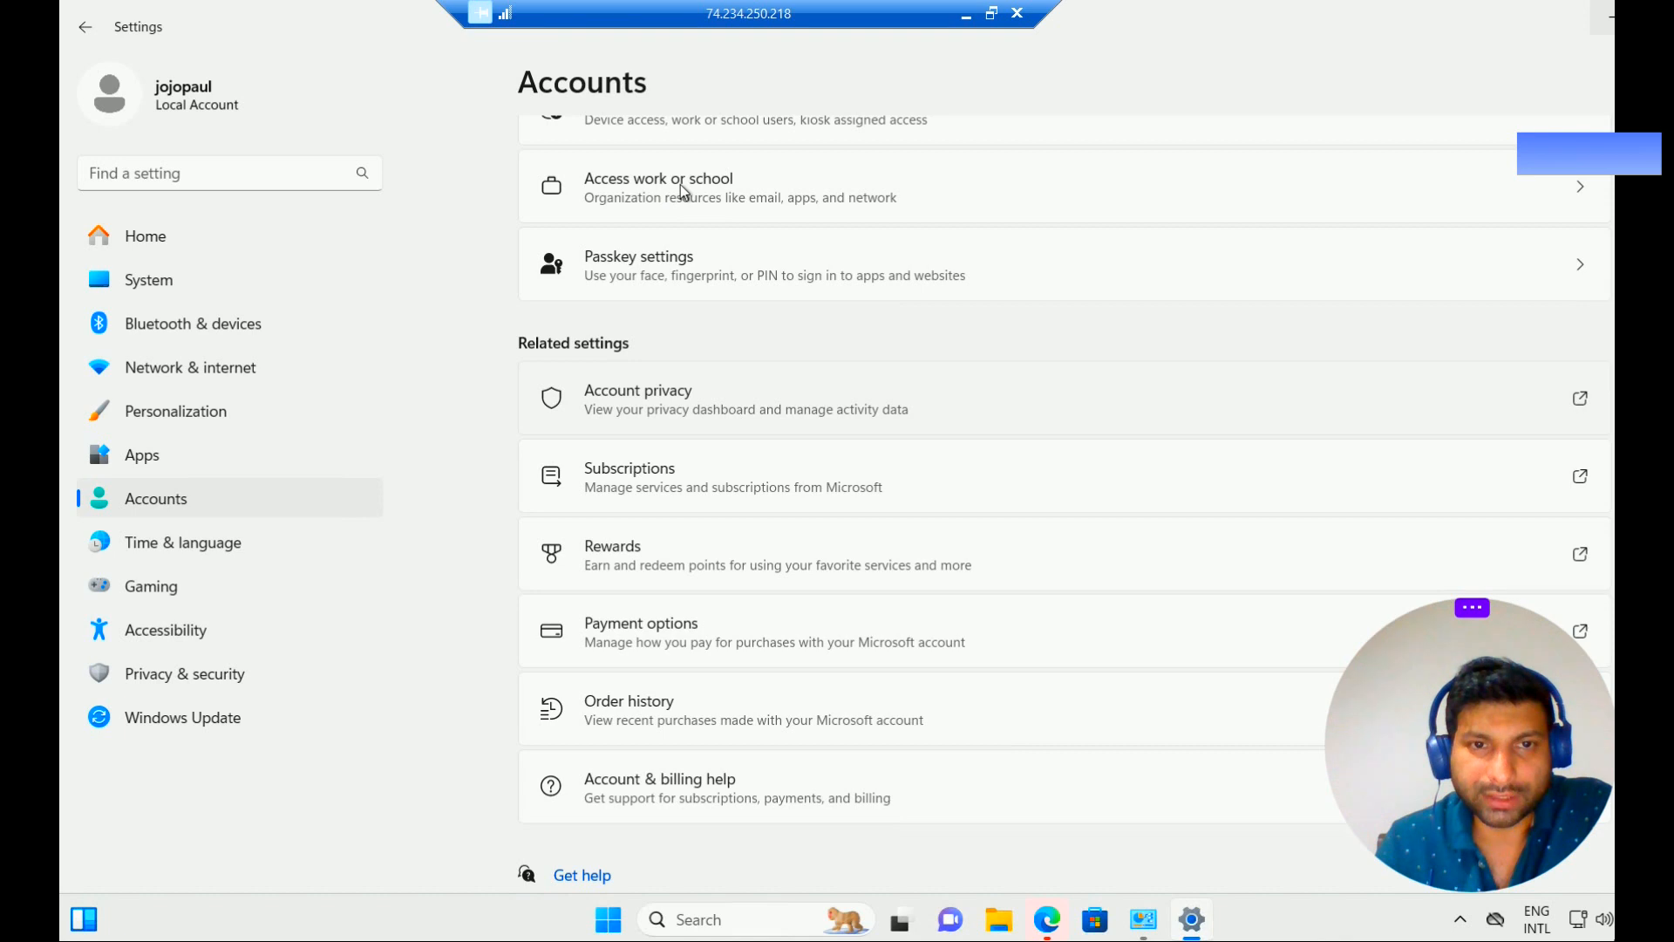
left_click(704, 187)
left_click(1105, 266)
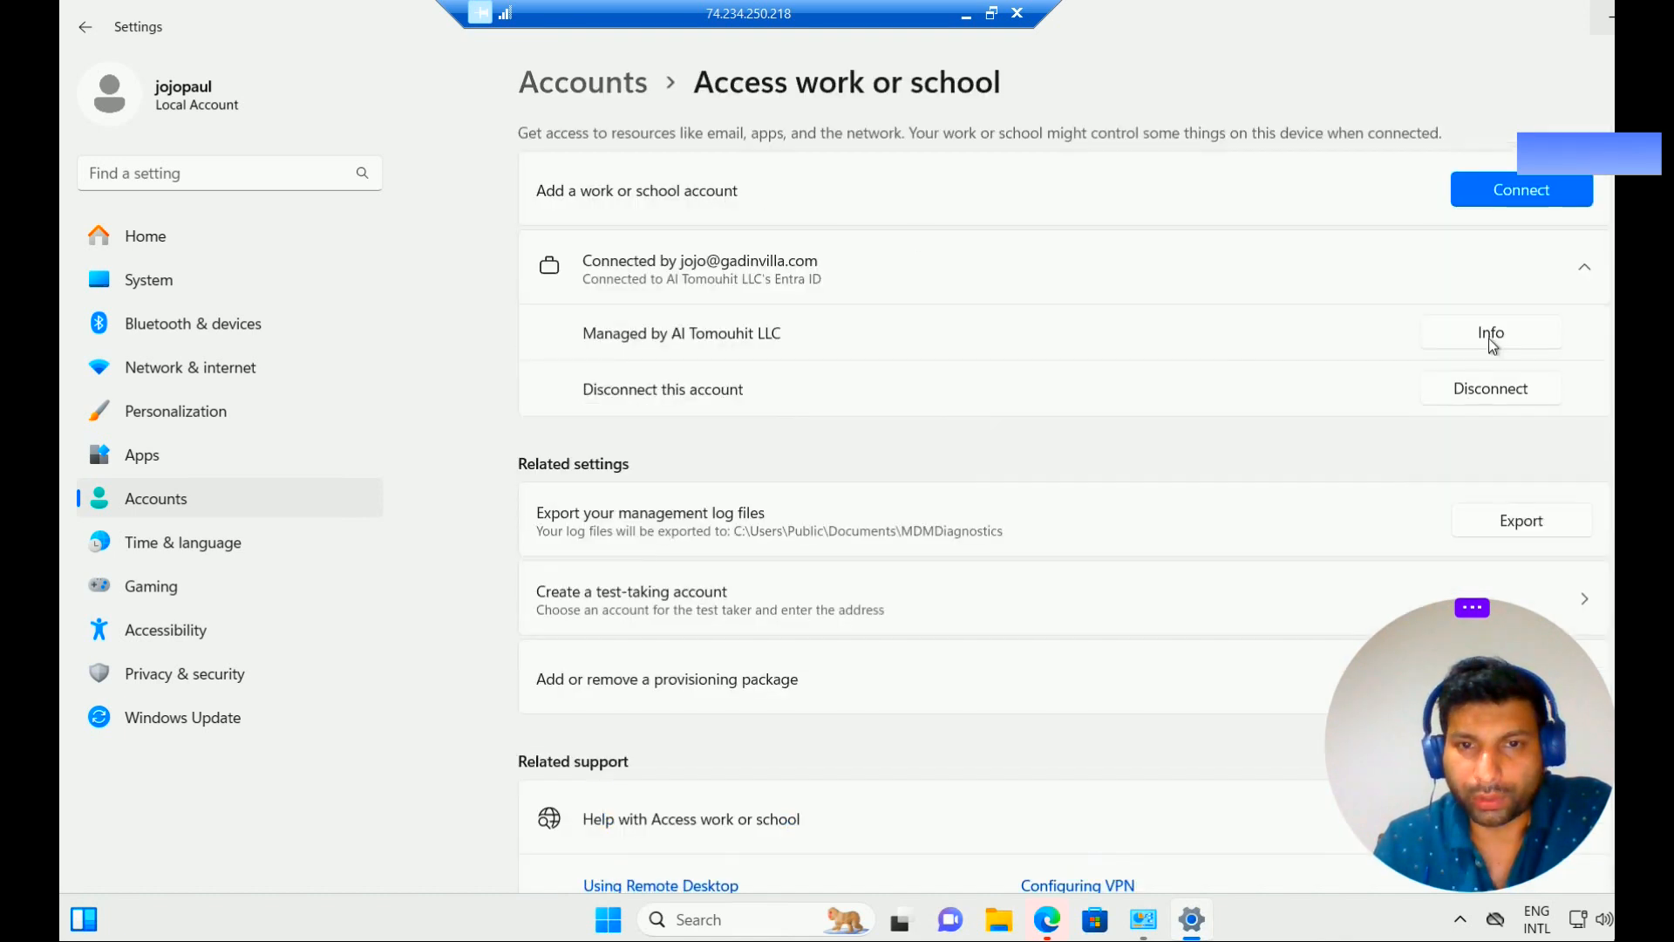
left_click(1491, 342)
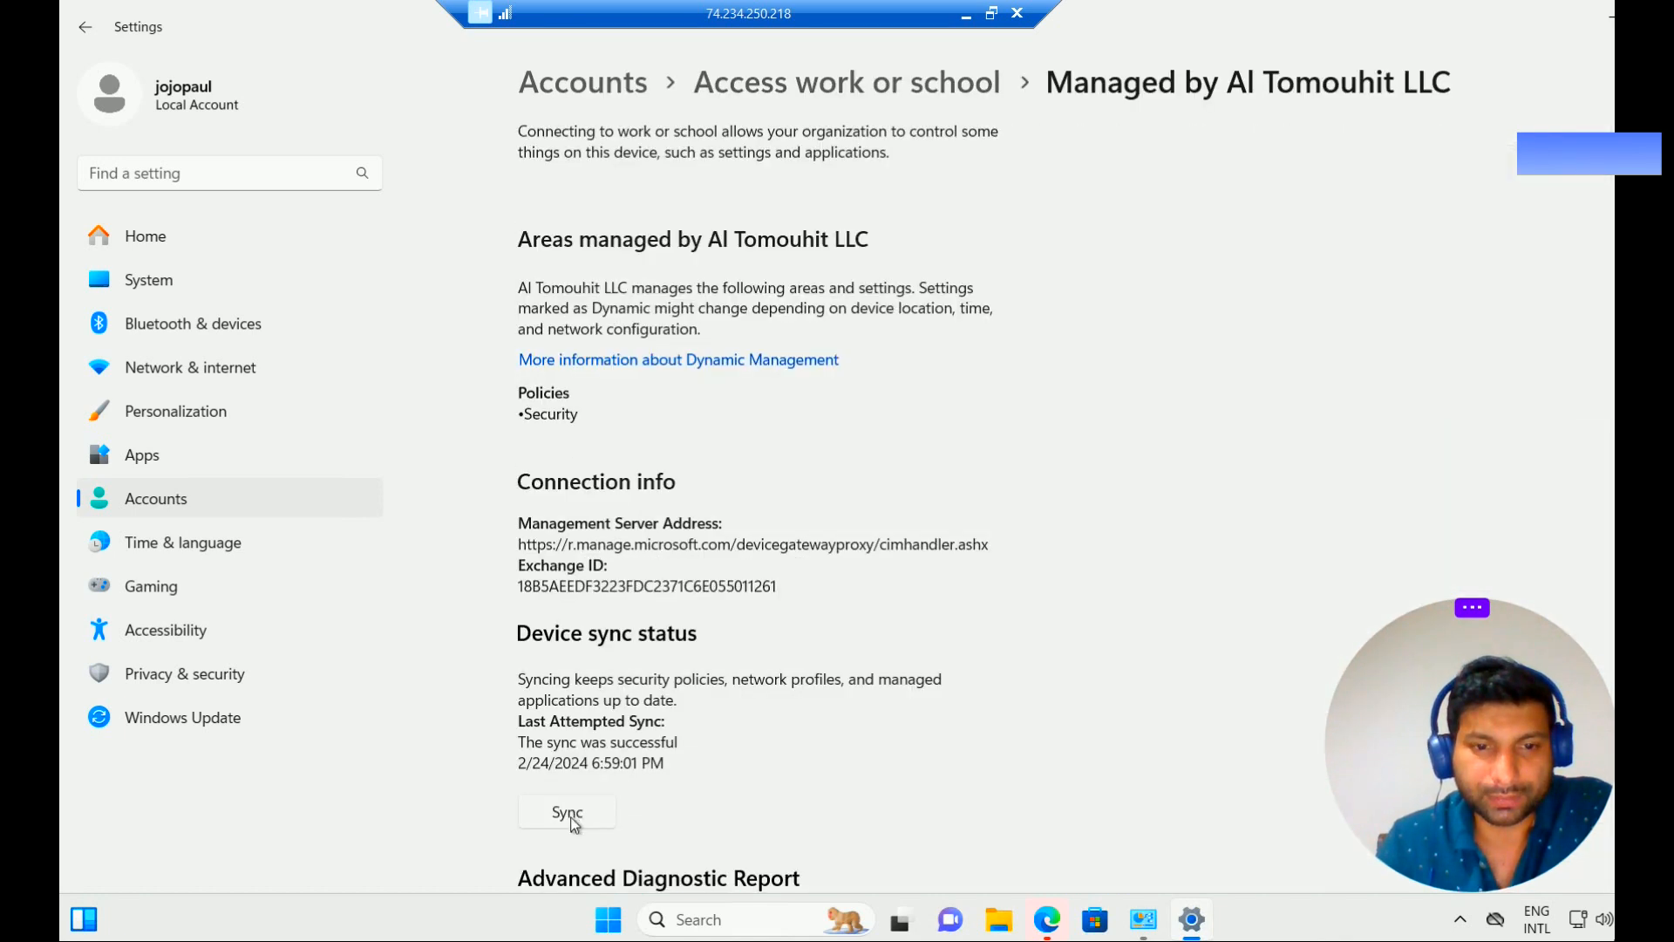
left_click(568, 812)
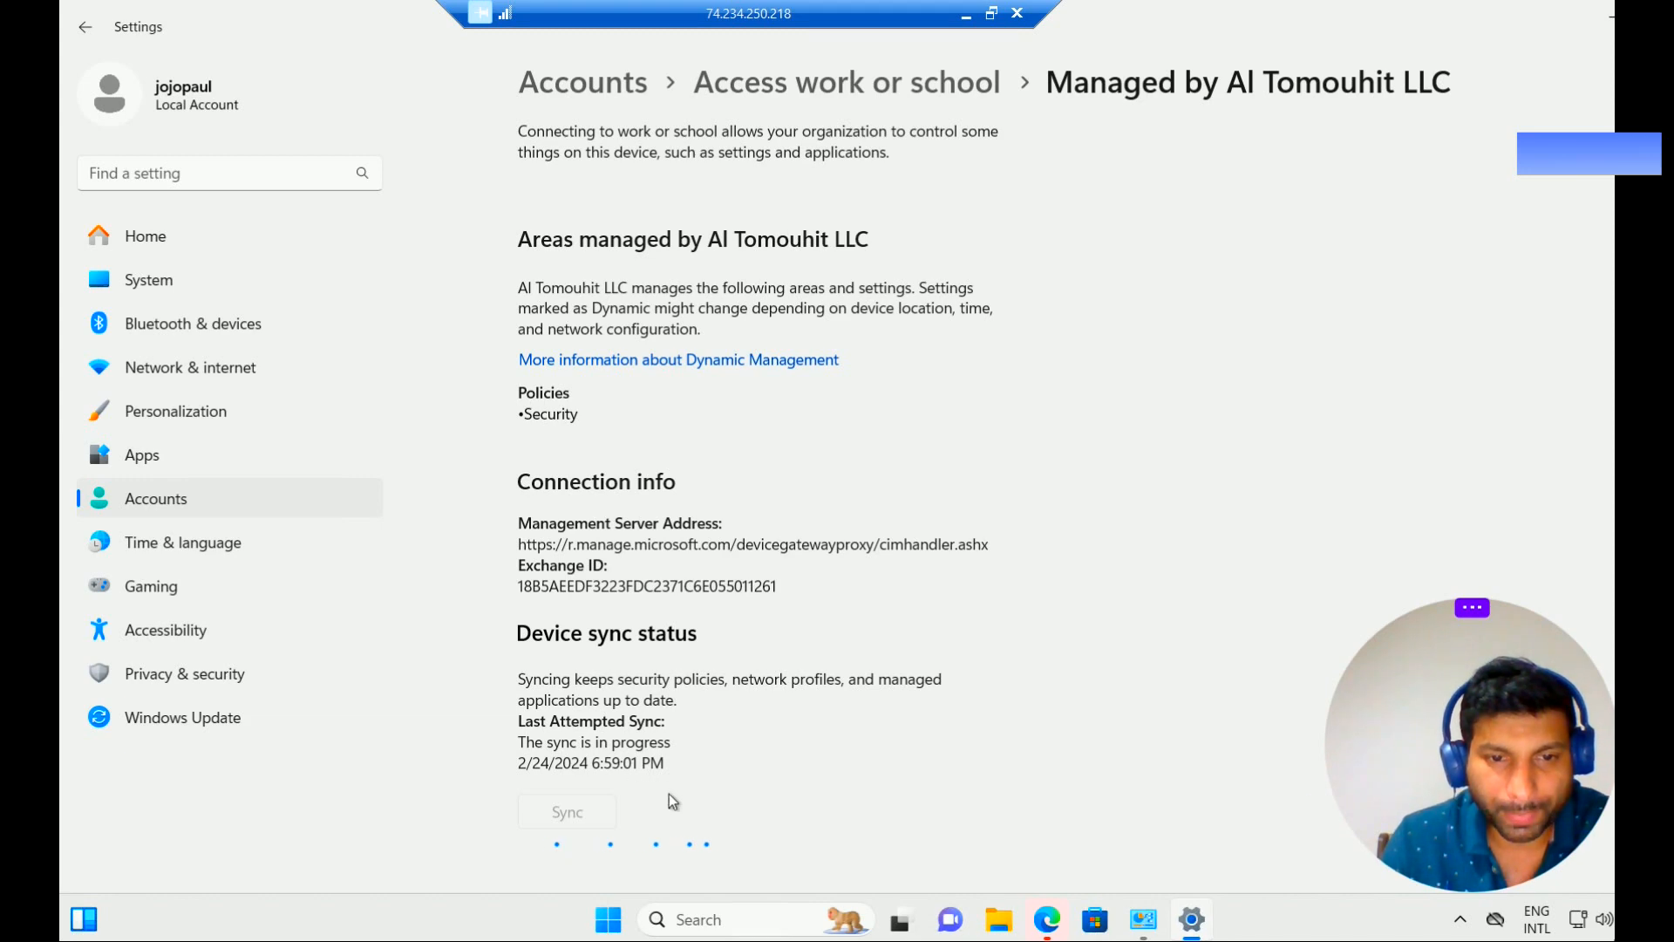
Switch back to the Intune admin center, refresh the Windows devices list, and check the AzureADjoined device's compliance status and last check-in.
left_click(966, 16)
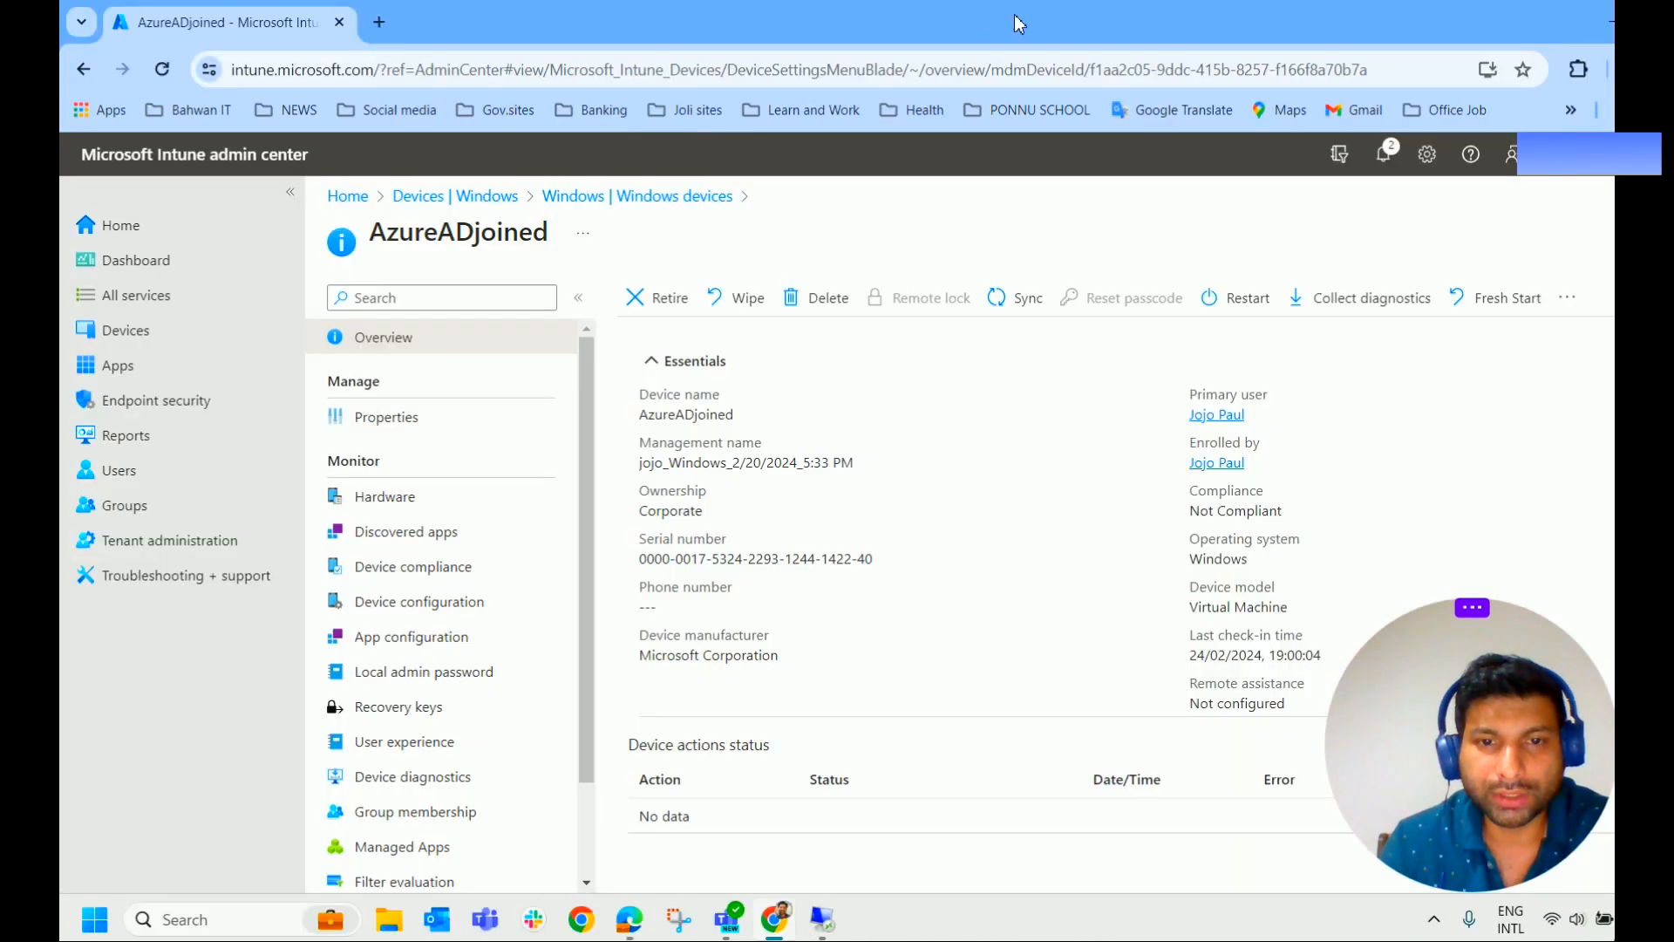
left_click(689, 197)
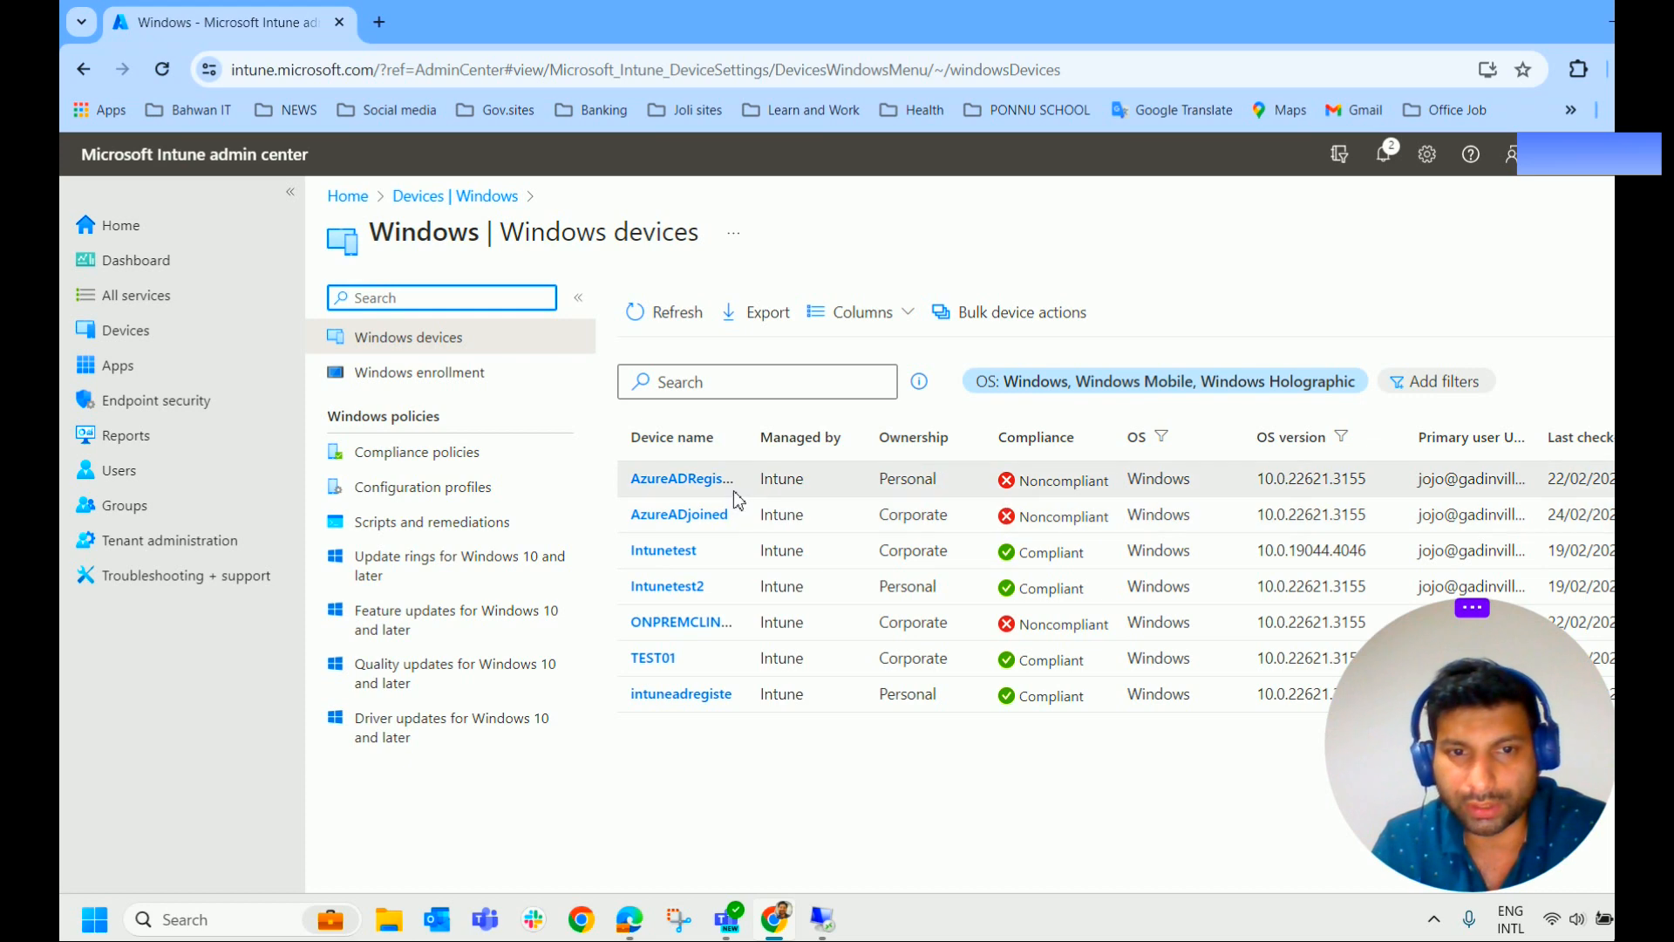
left_click(676, 316)
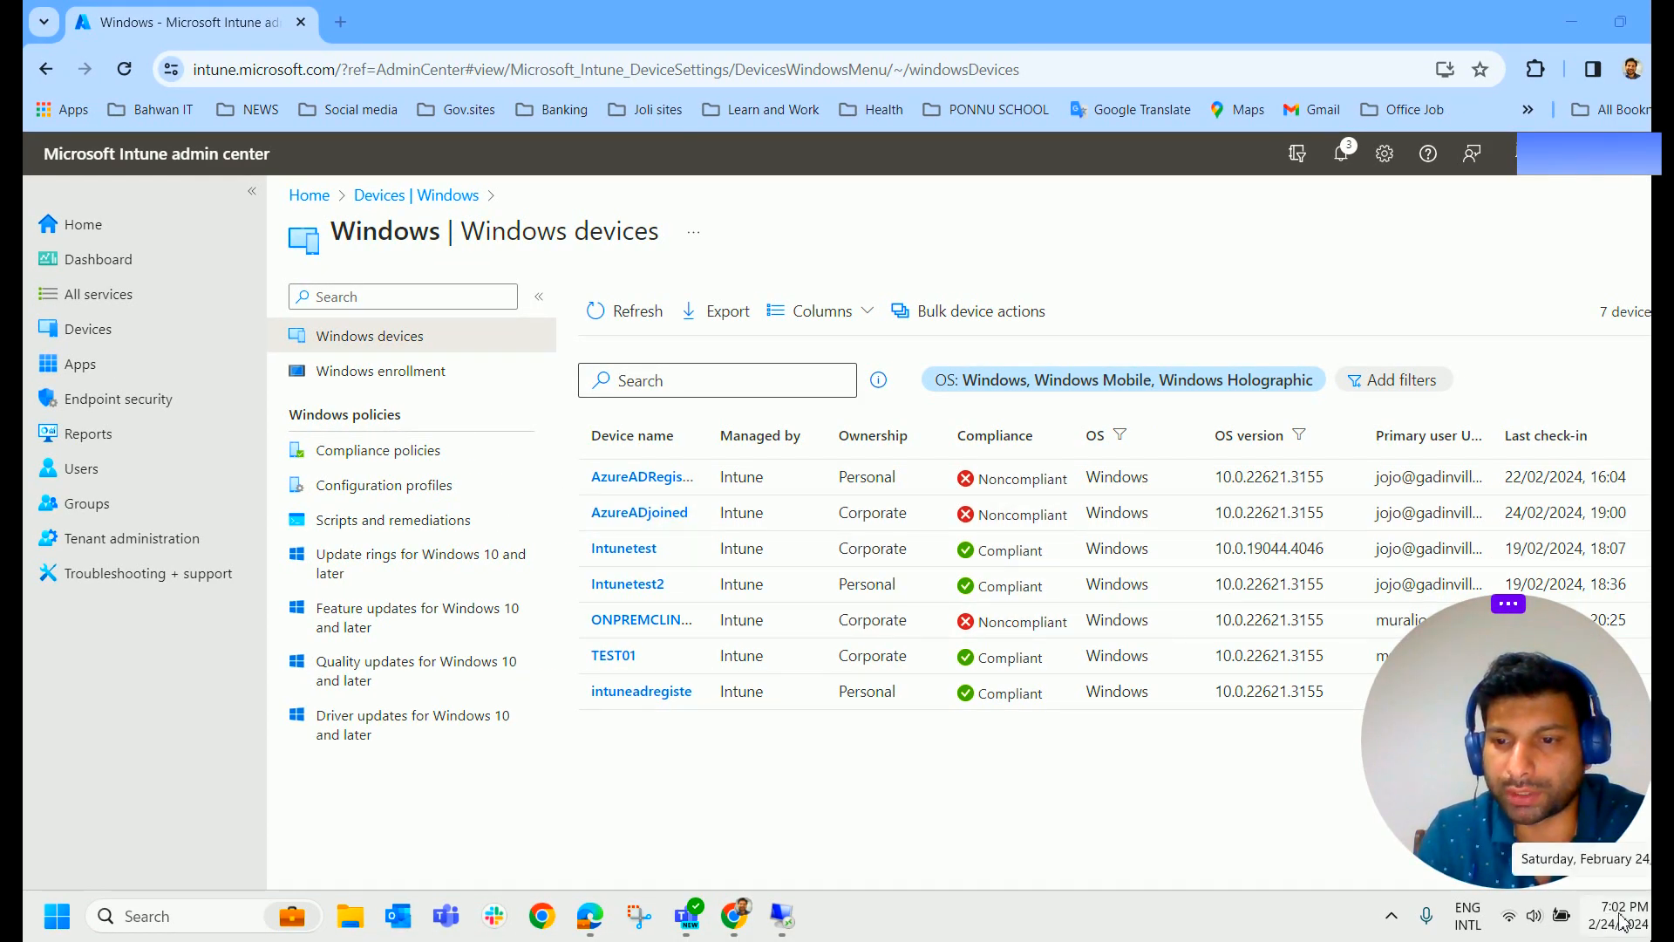
left_click_drag(1610, 513, 586, 514)
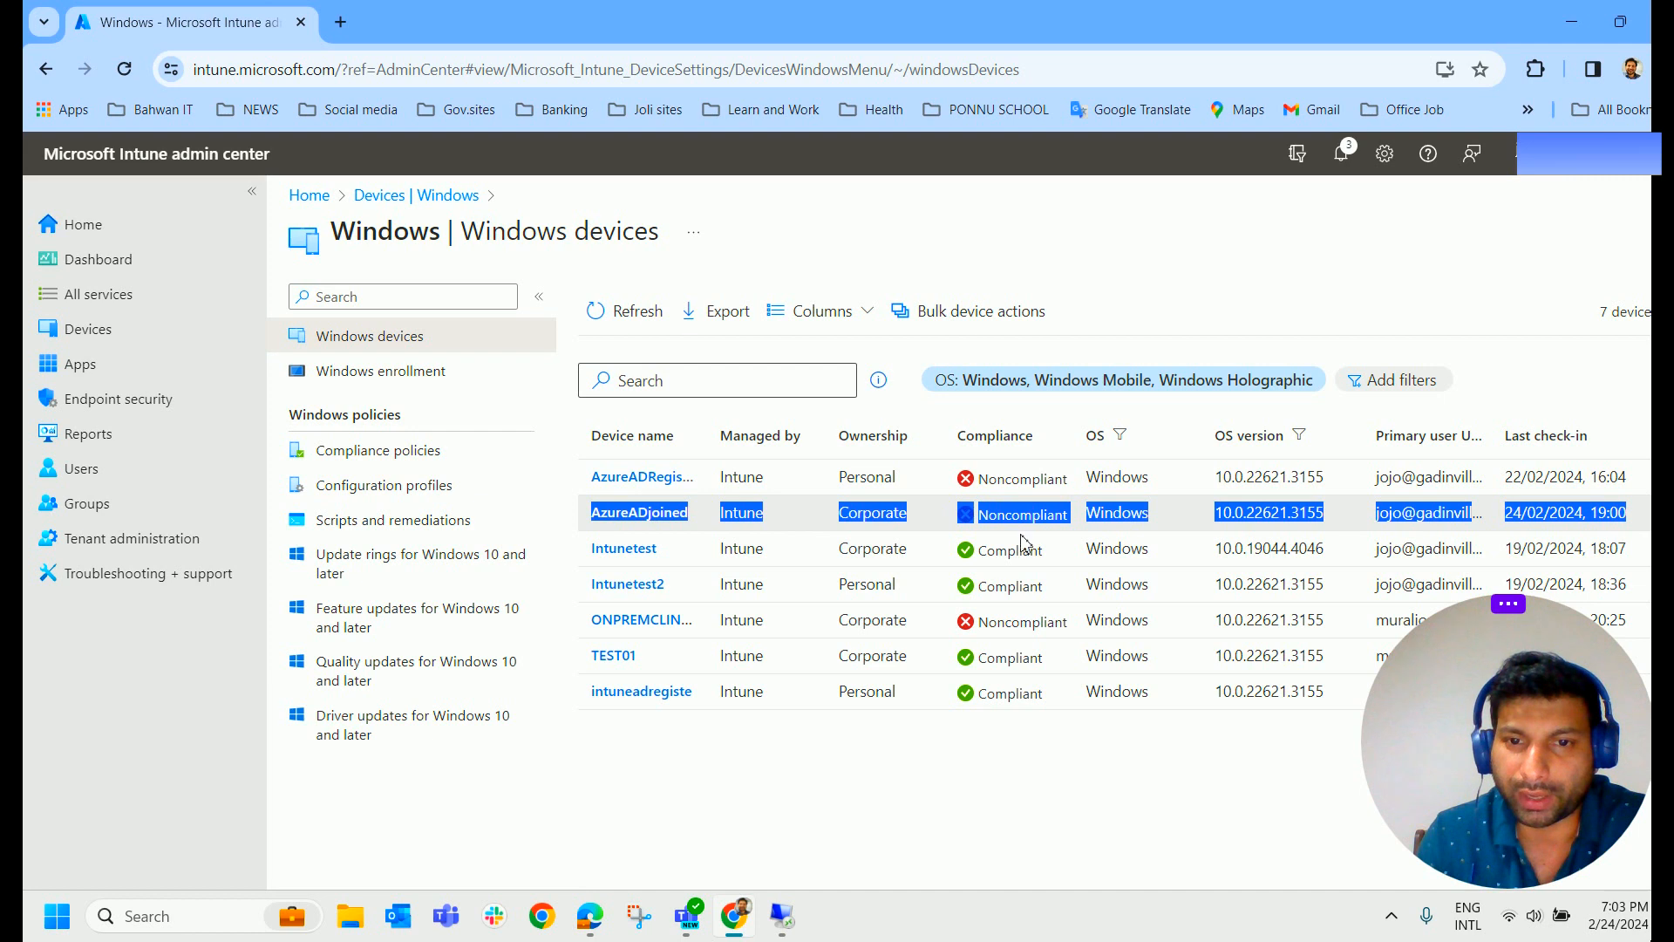